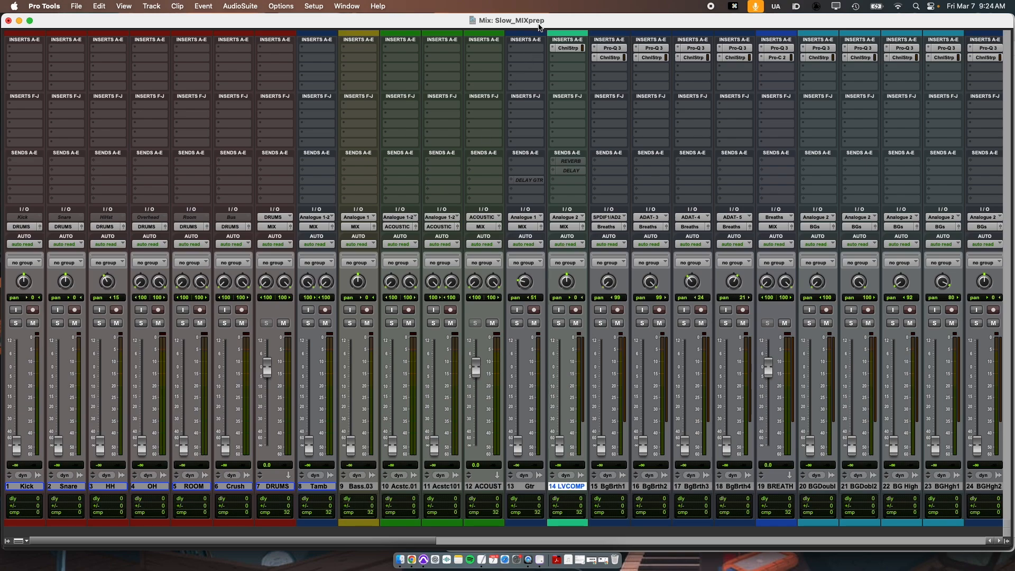
Step: Save a copy of the session under the name Slow_MIX1_video
click(77, 6)
click(99, 98)
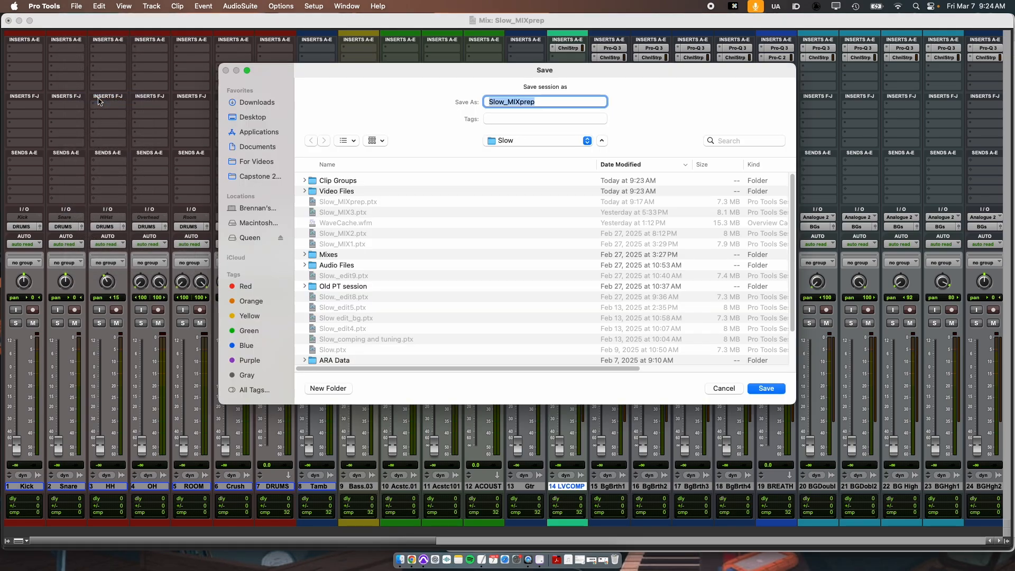
key(Right)
key(BackSpace)
key(BackSpace)
key(BackSpace)
key(BackSpace)
text(1_video)
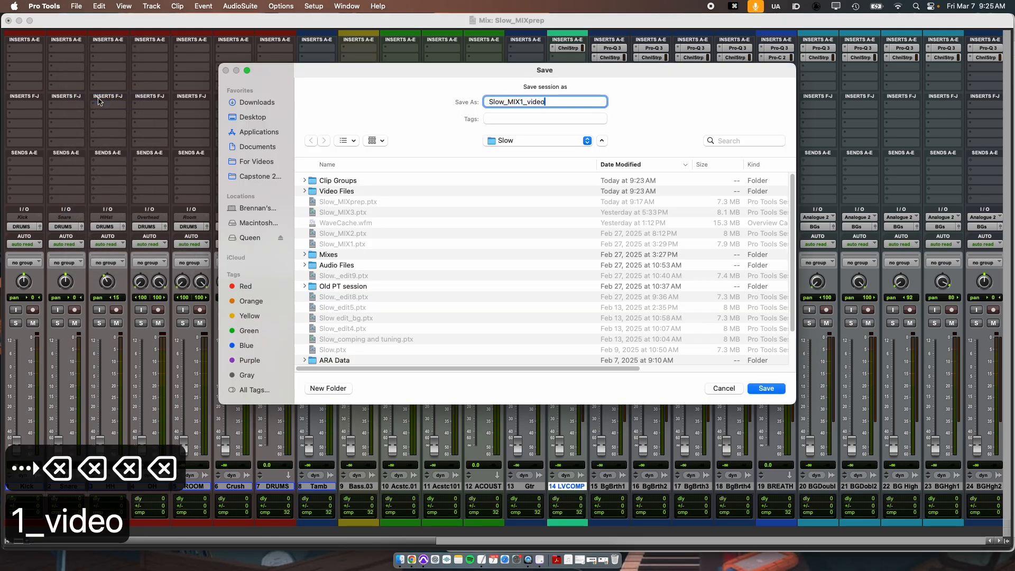
key(Return)
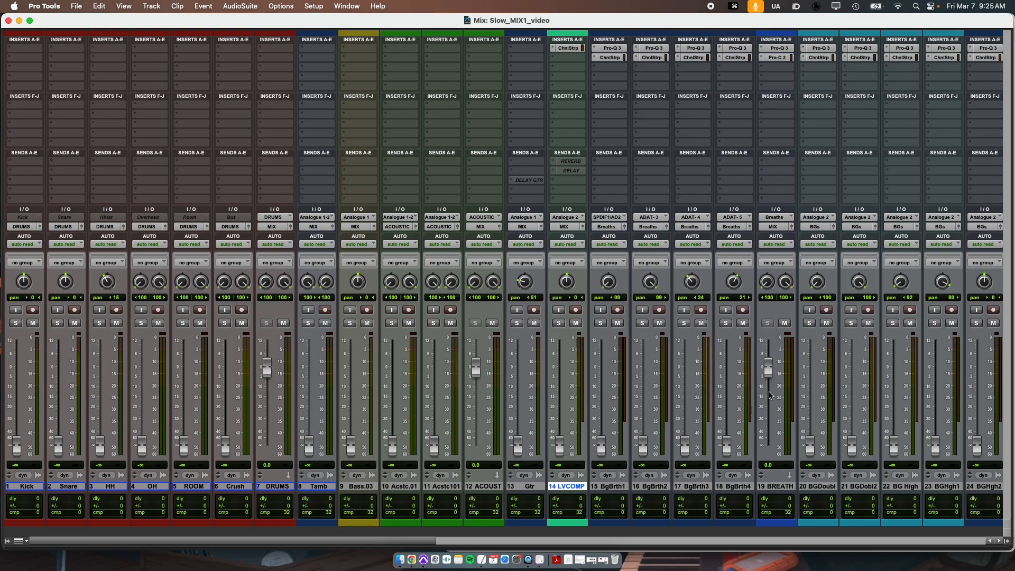
Step: Lower the BREATH track's fader to -11.5 dB and reset it to its default 0.0 dB
drag(769, 364, 769, 392)
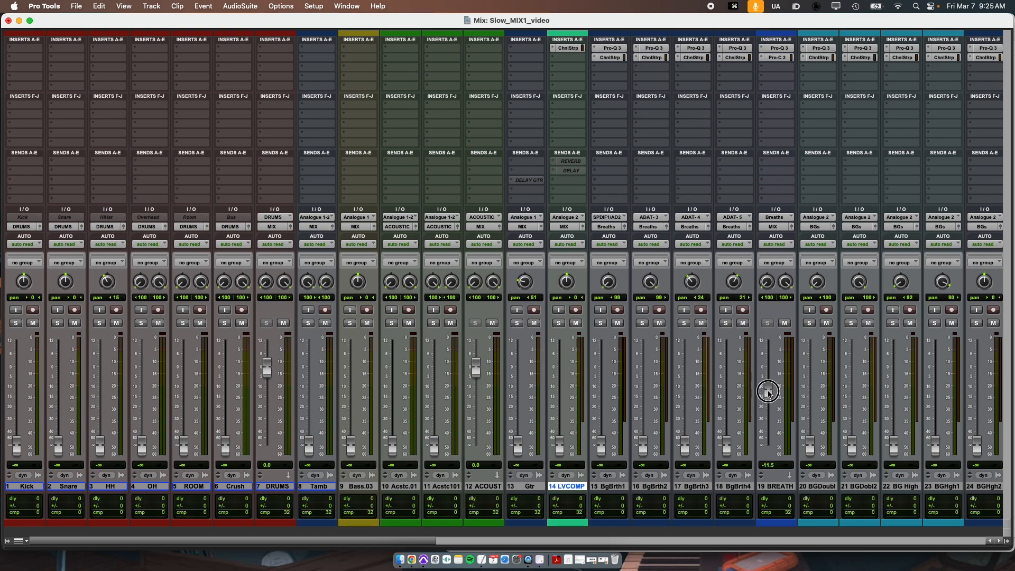
alt+click(768, 392)
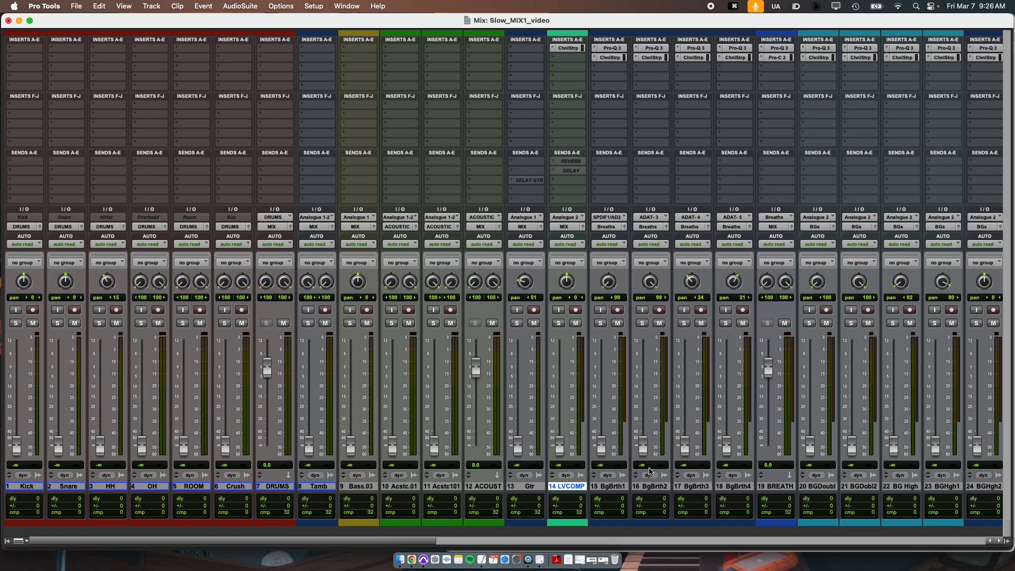
Step: Switch back and forth between the Mix and Edit windows, finishing in the Edit window
key(super+grave)
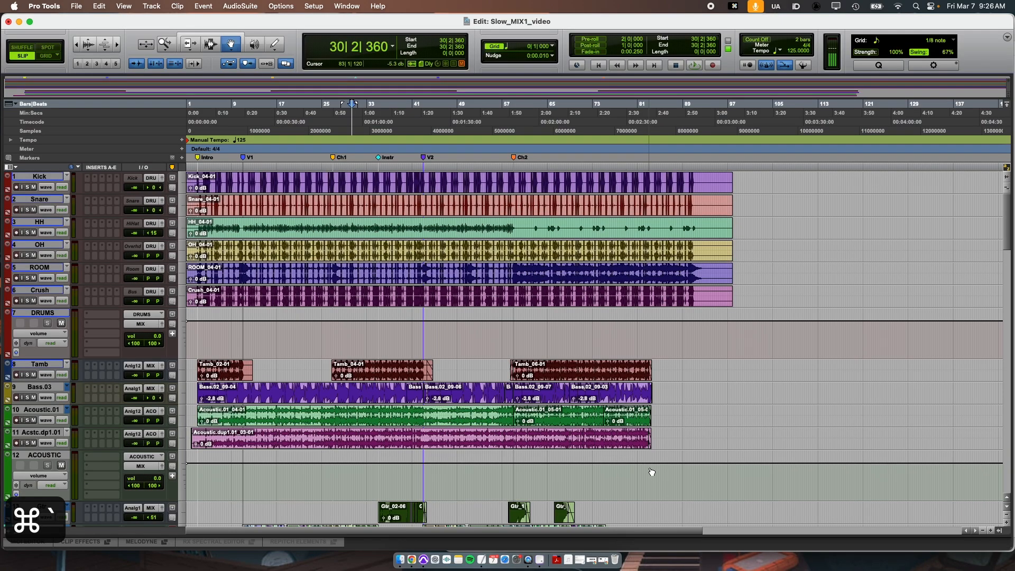
key(super+equal)
key(super+equal)
key(super+equal)
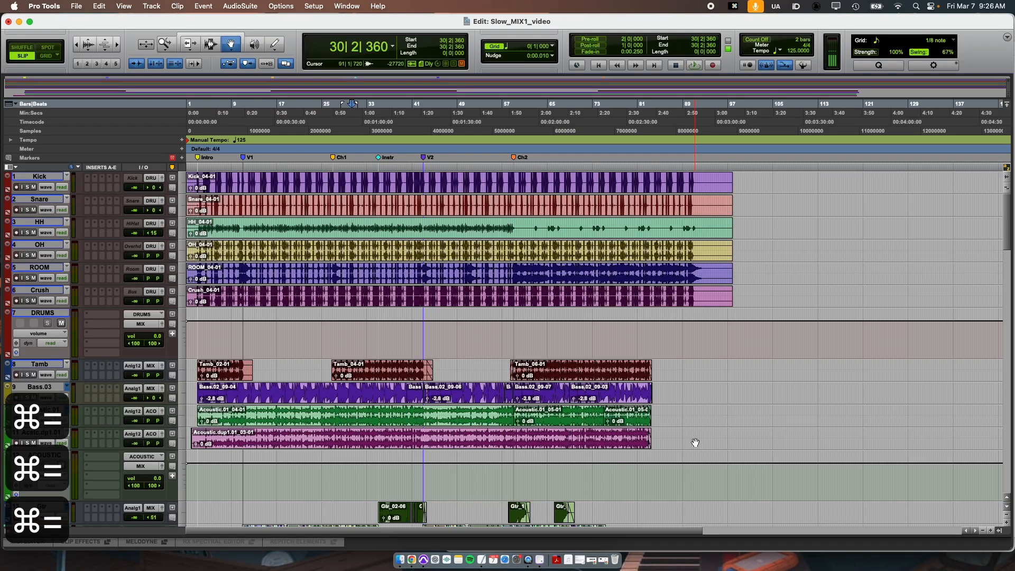
key(super+equal)
key(super+equal)
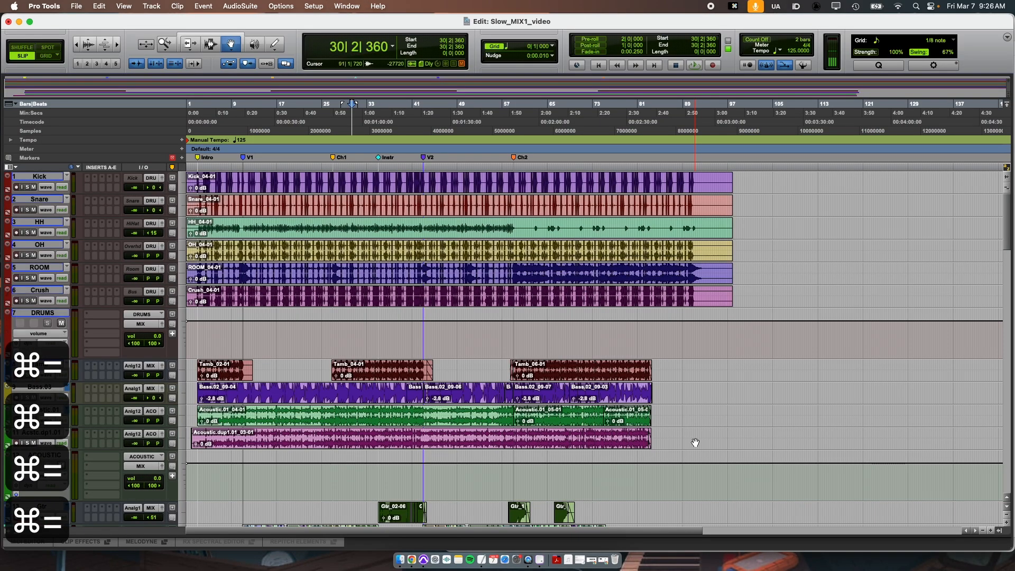
key(super+grave)
key(super+grave)
key(super+grave)
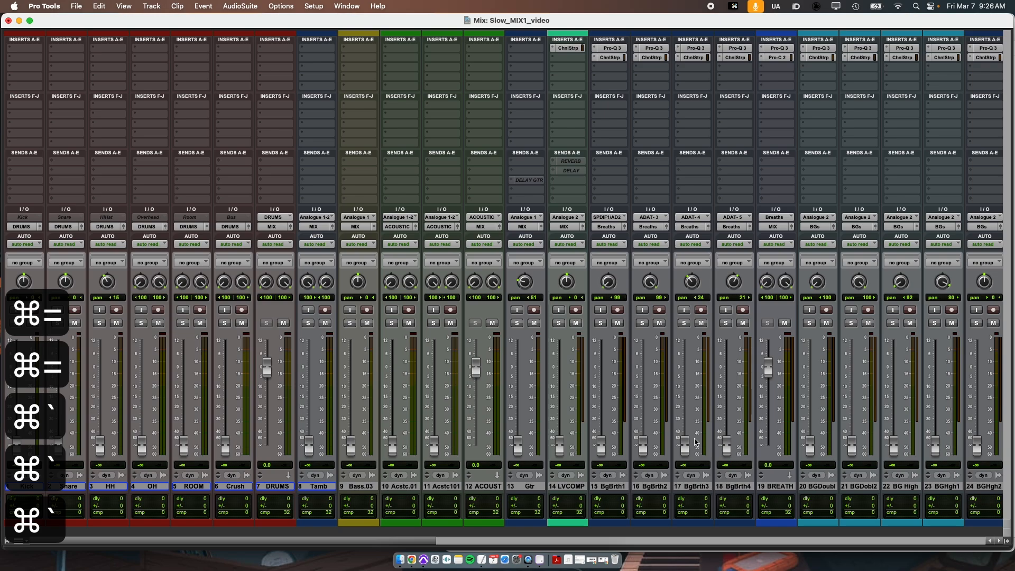
key(super+3)
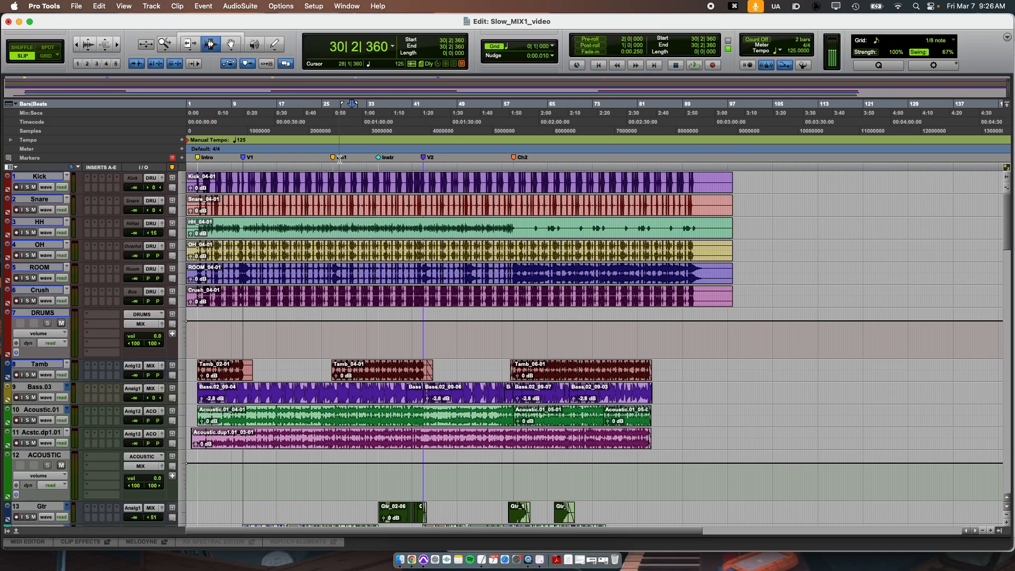
Step: Show the Memory Locations window, move it clear of the track names and enlarge it to list all markers
key(super+5)
drag(300, 201, 794, 79)
drag(838, 164, 880, 346)
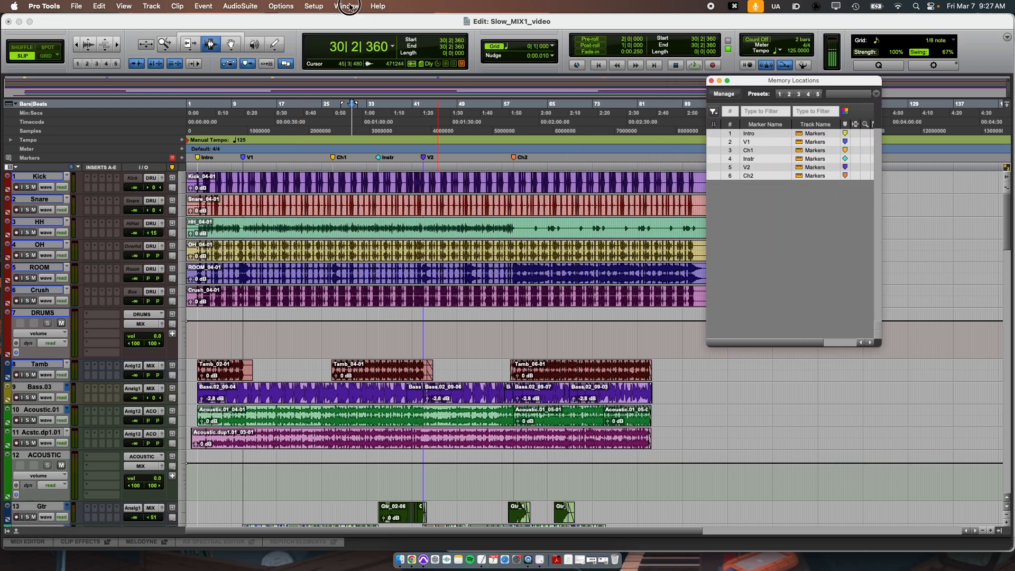
click(349, 7)
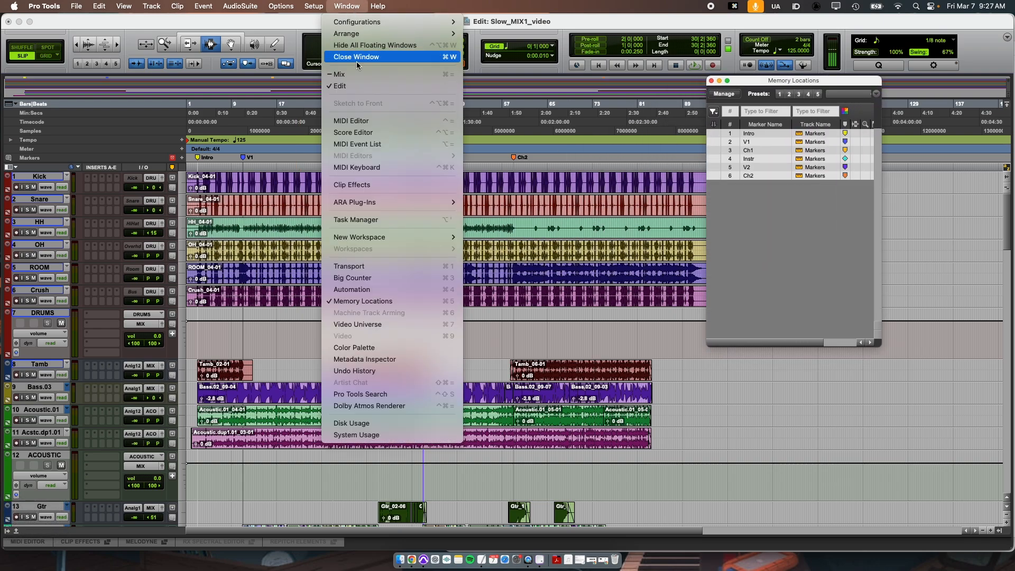
click(744, 286)
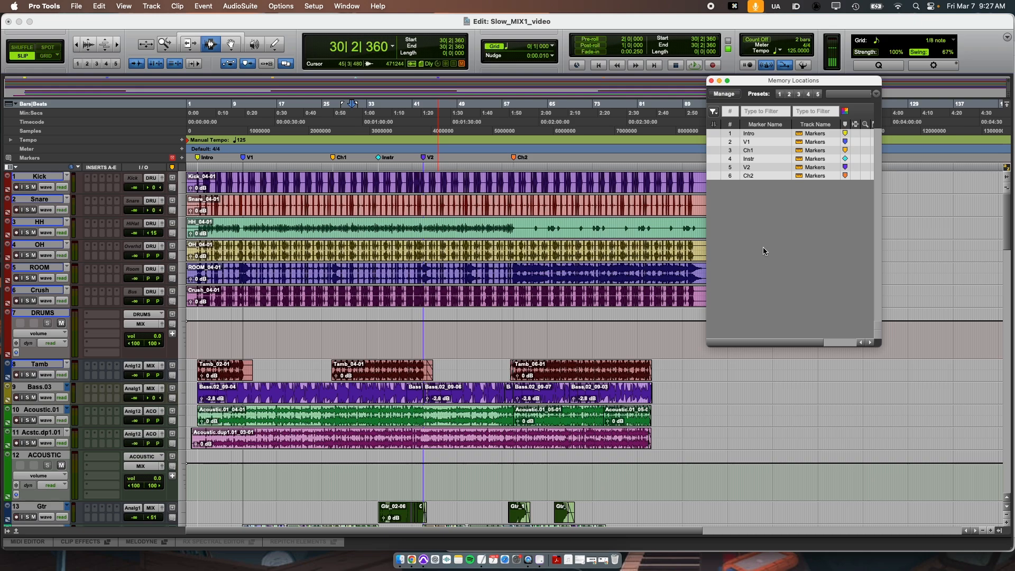
Step: Recall memory location 2 to jump to the V1 marker, and check the Mix window before returning to the Edit window
key(period)
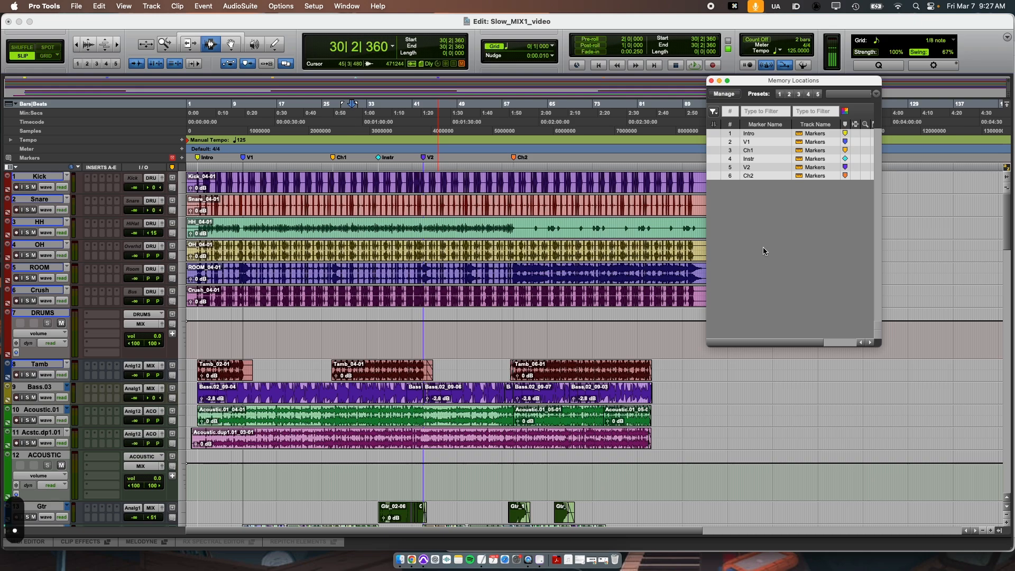
key(2)
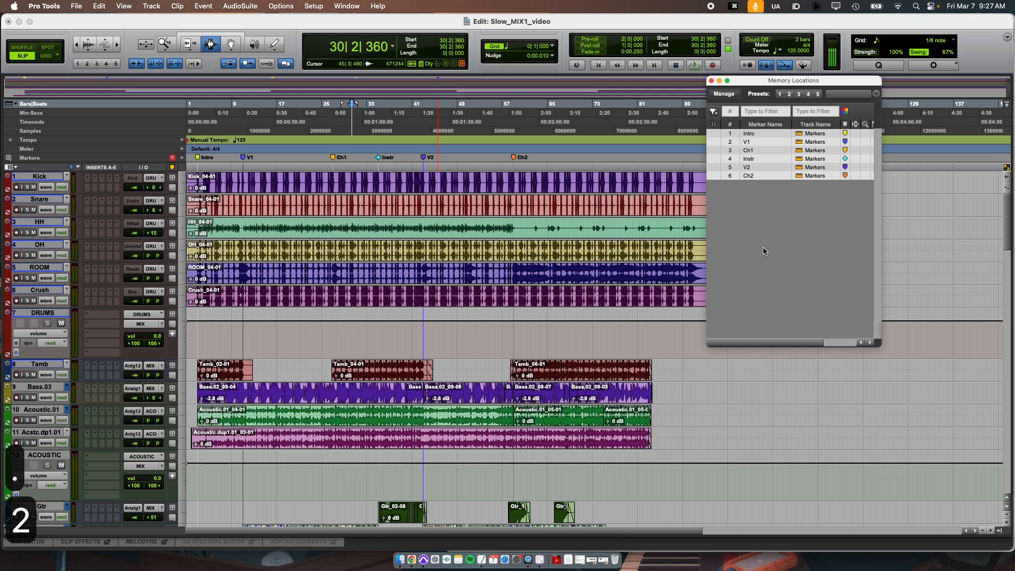
key(period)
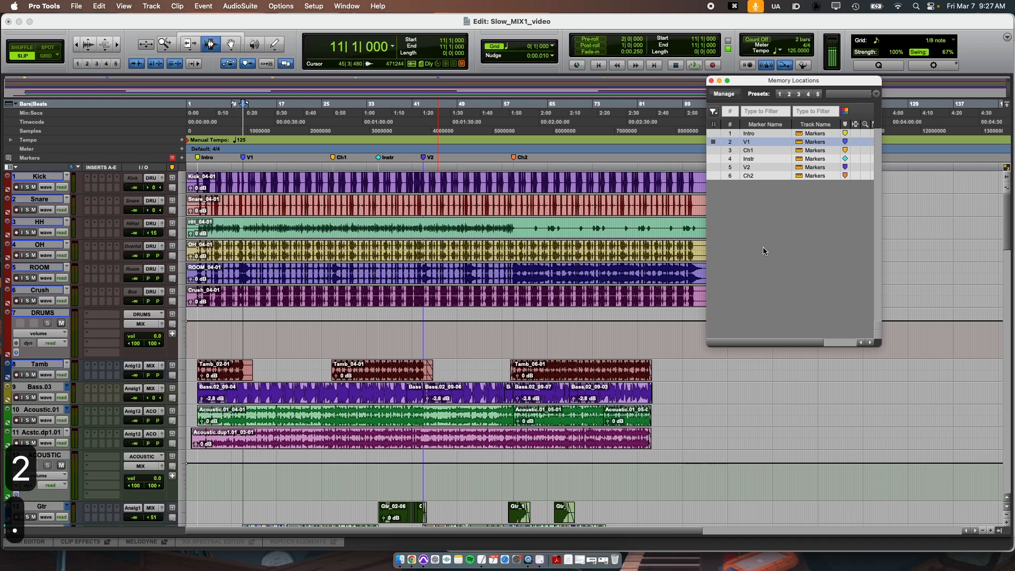
key(super+grave)
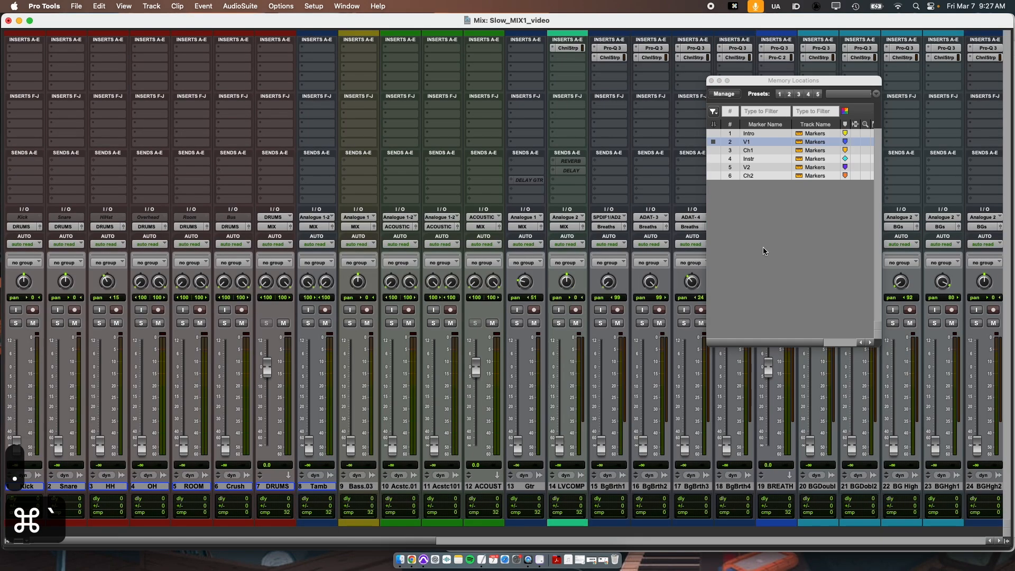
key(super+grave)
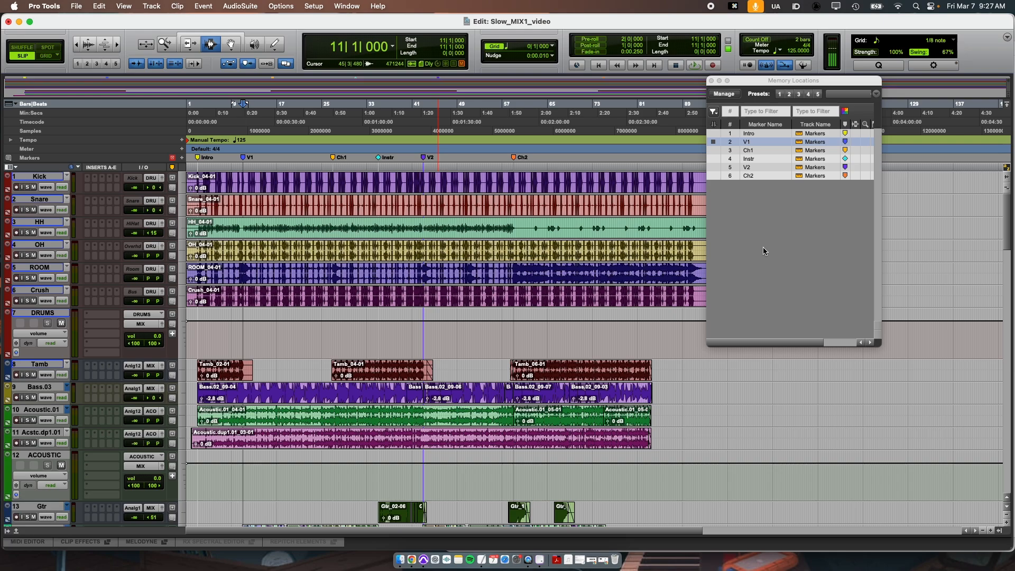
Step: Extend the timeline selection from the V1 marker to the Ch1 marker by recalling memory location 3
key(period)
key(3)
key(period)
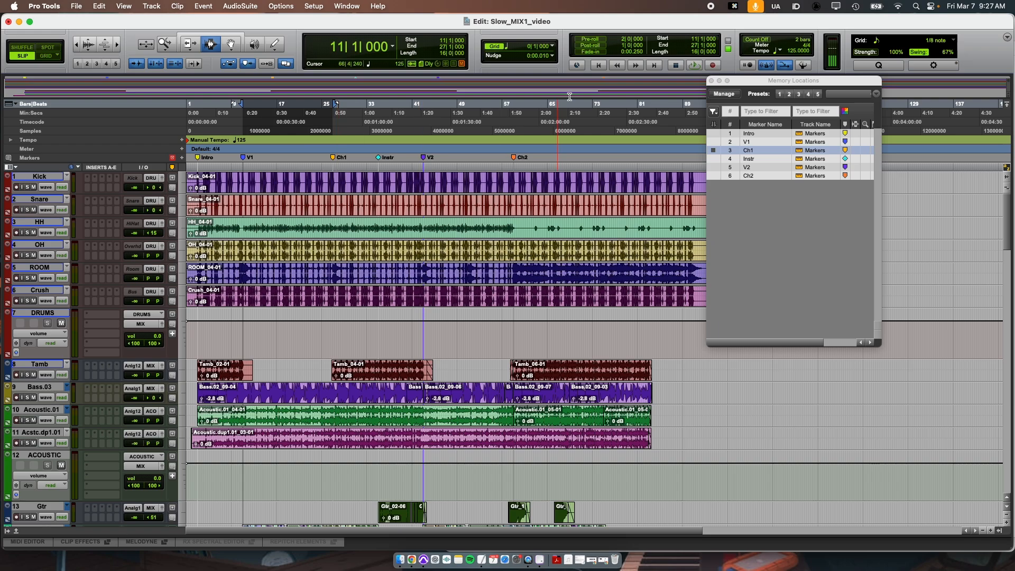
Step: Turn loop playback off and back on
right_click(695, 71)
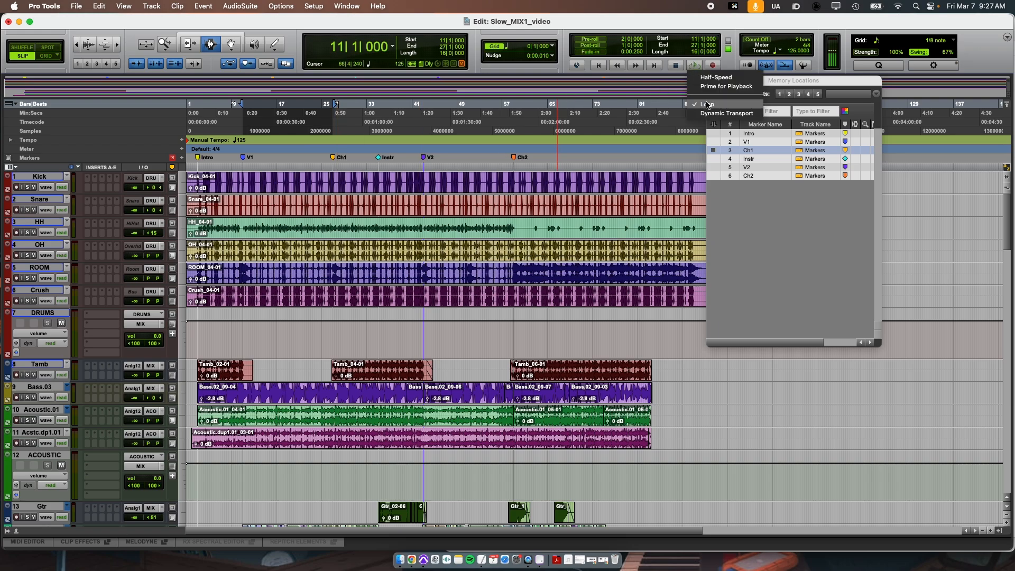
click(713, 106)
right_click(695, 65)
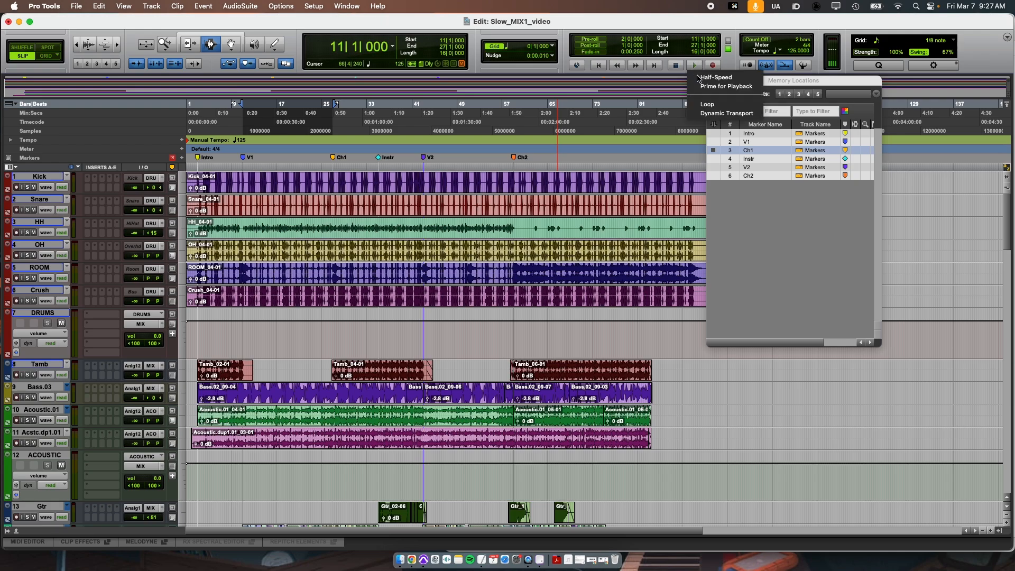
click(708, 106)
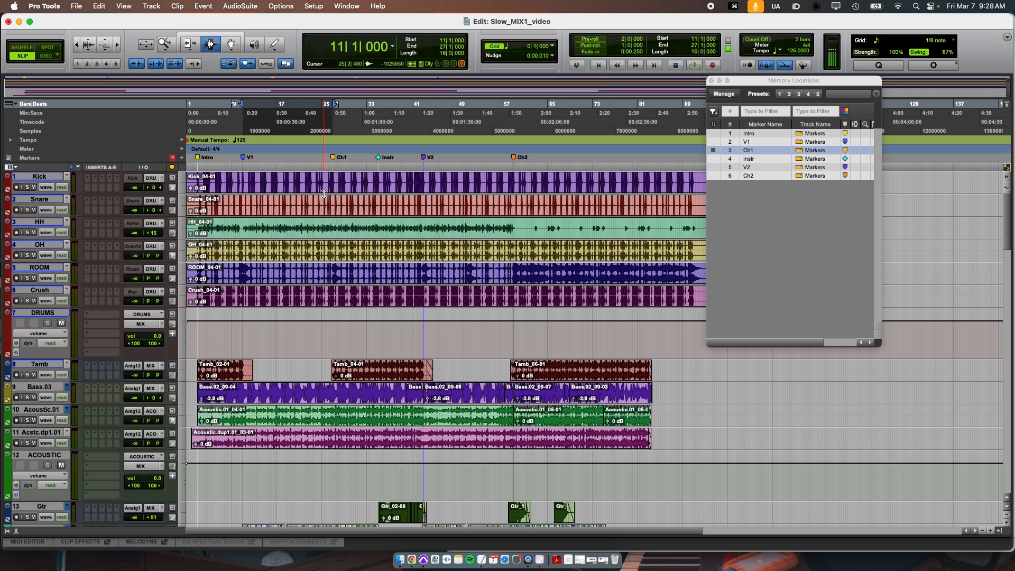
Step: Return the playback position to the V1 marker by recalling memory location 2
key(KP_Decimal)
key(KP_2)
key(KP_Decimal)
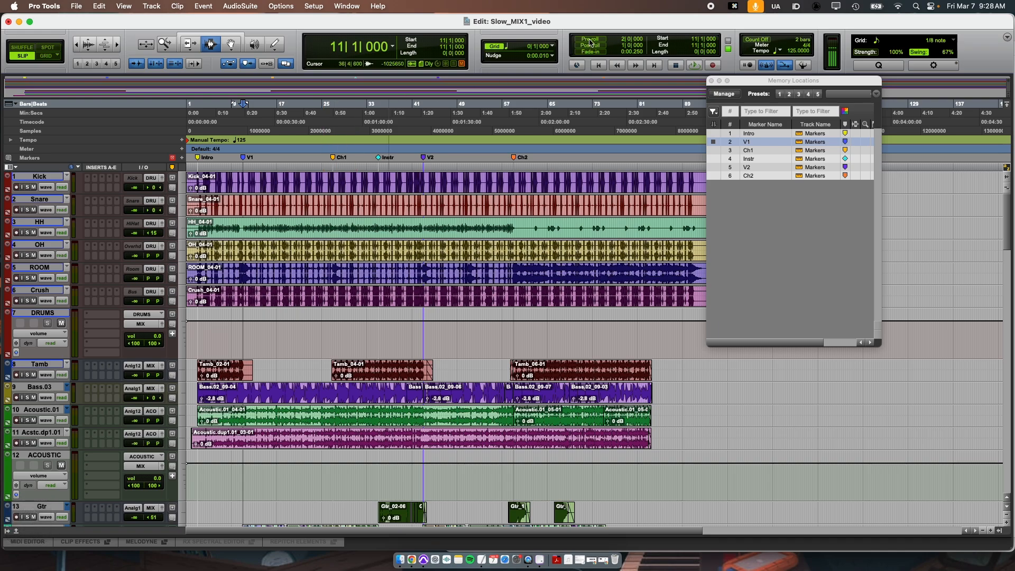
Step: Toggle pre-roll and post-roll, leave both enabled, and open the pre-roll length for editing
key(super+k)
key(super+k)
key(super+k)
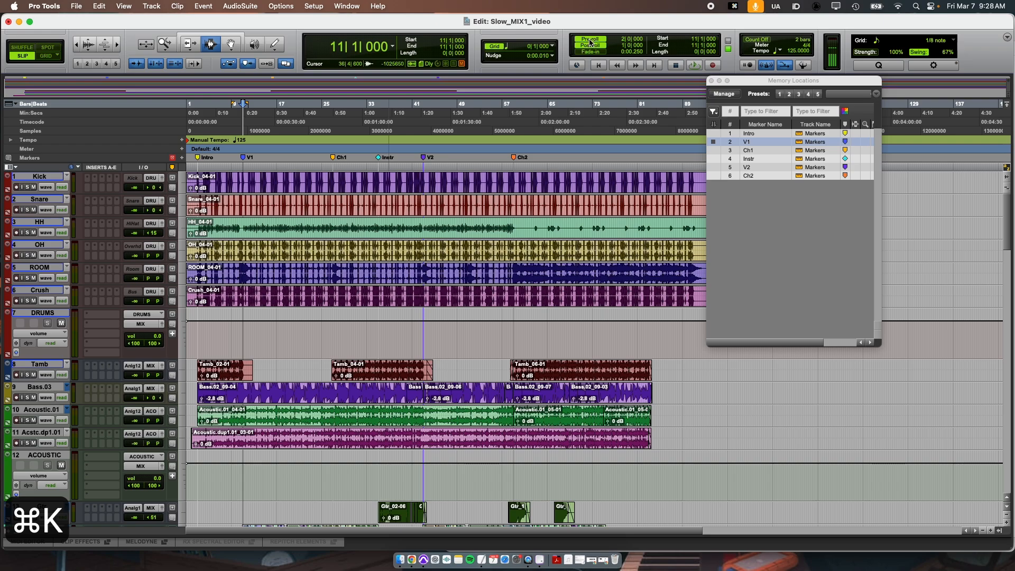
key(super+k)
key(super+k)
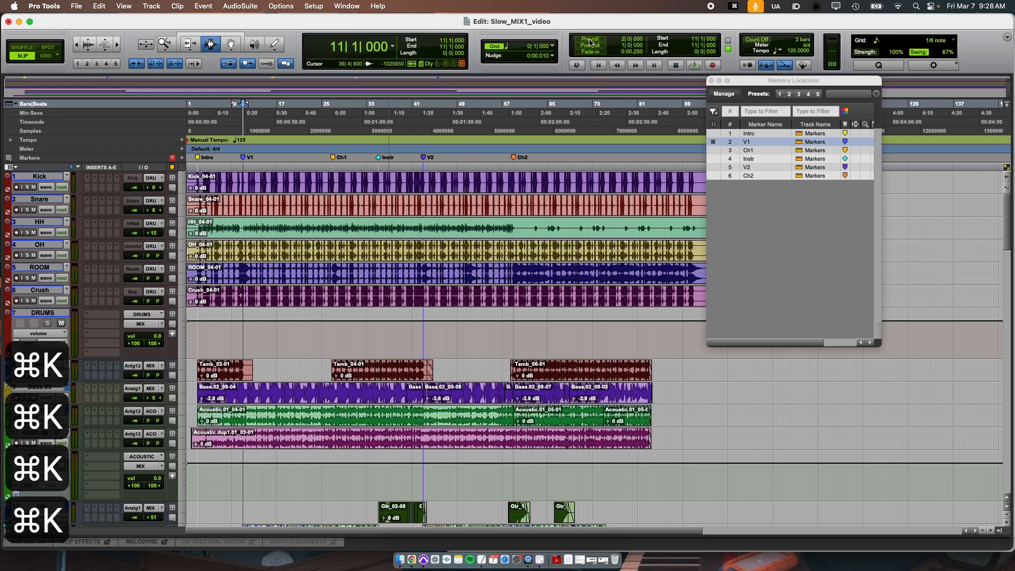
click(624, 39)
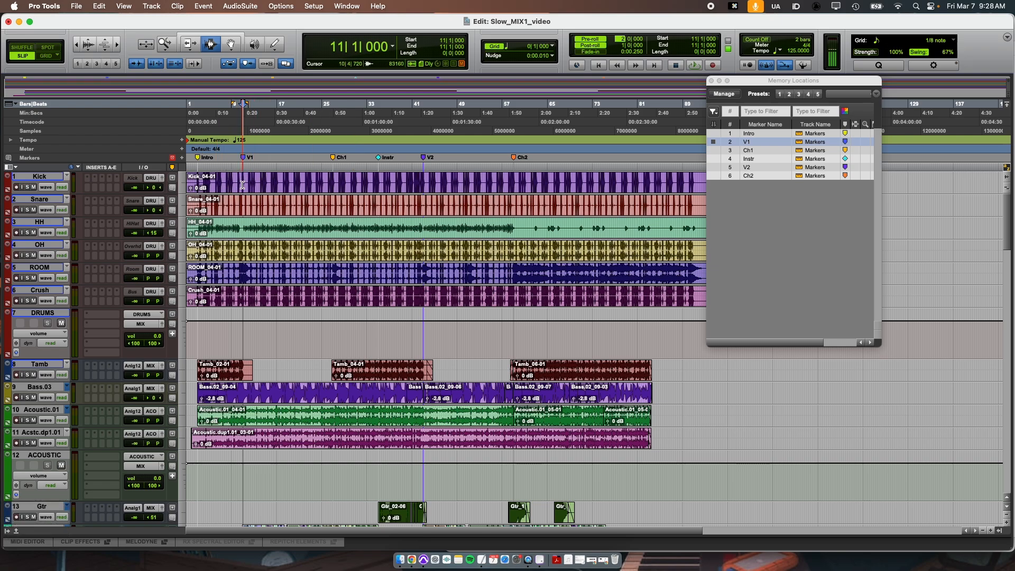
Step: Zoom the timeline in around the V1 marker and audition playback from it
key(t)
key(t)
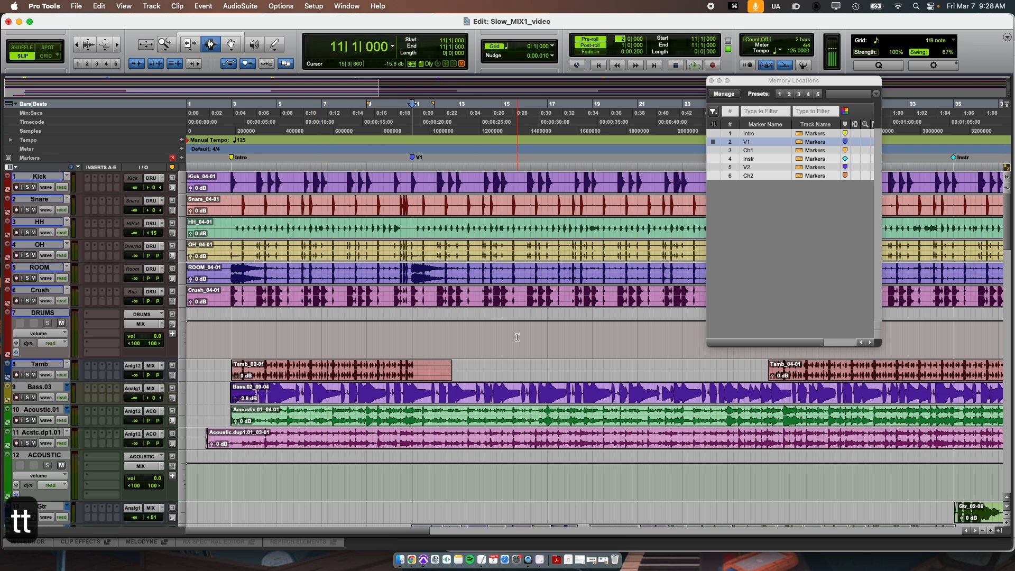
key(space)
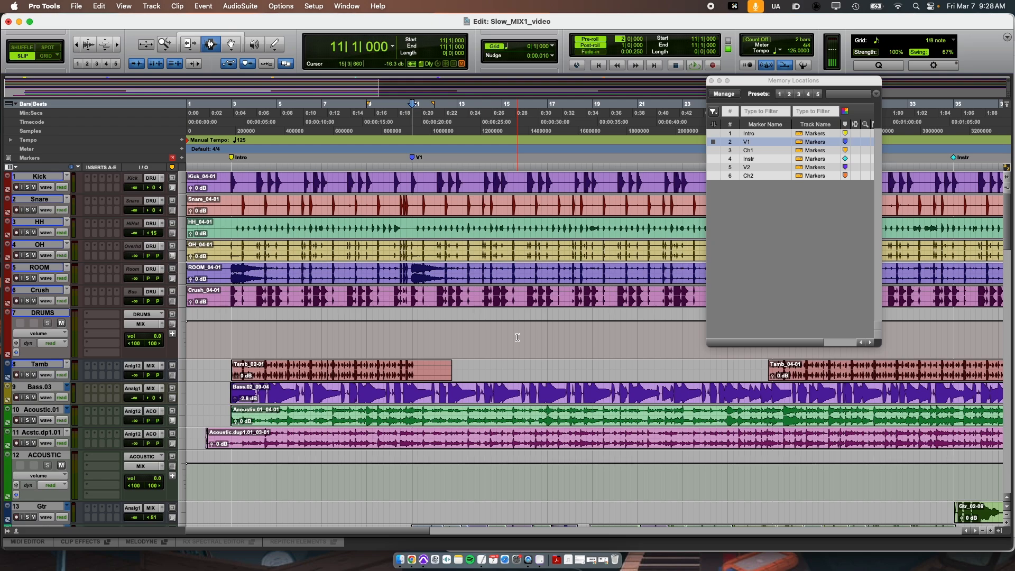
Step: Return to the Edit window and select the timeline range from the V1 marker to the Ch1 marker
key(super+equal)
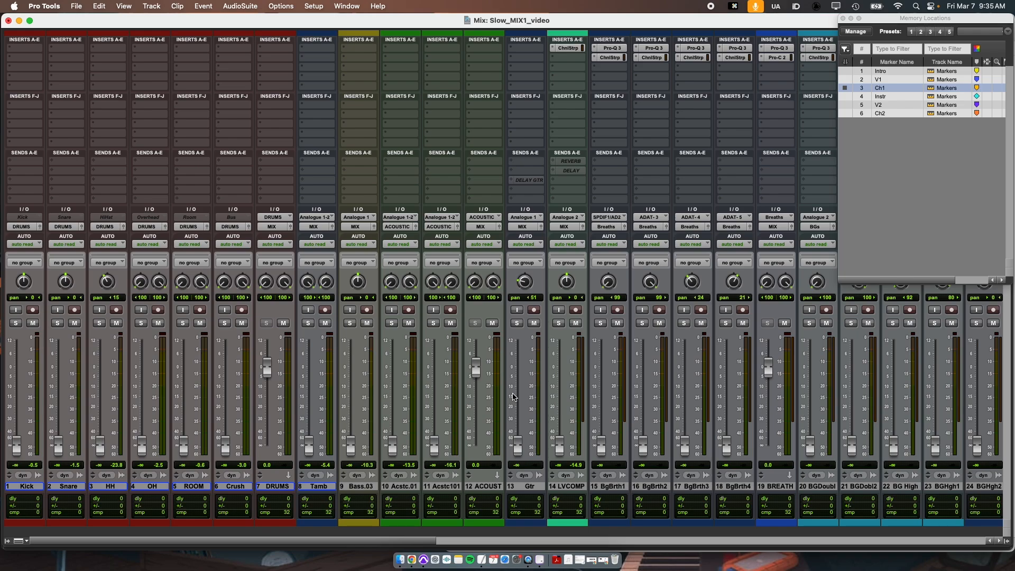
key(super+grave)
key(KP_Decimal)
key(KP_2)
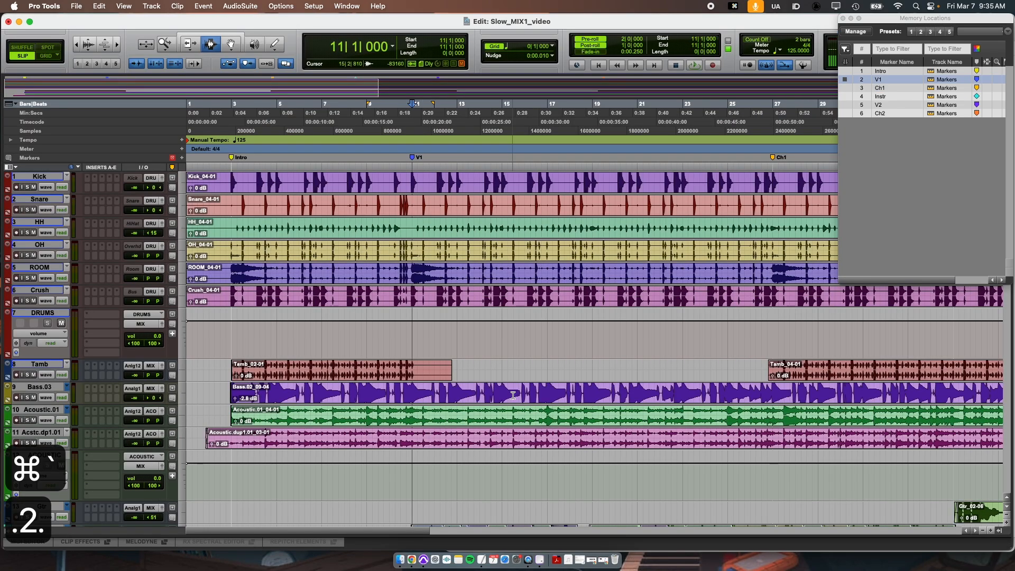
key(KP_Decimal)
key(KP_3)
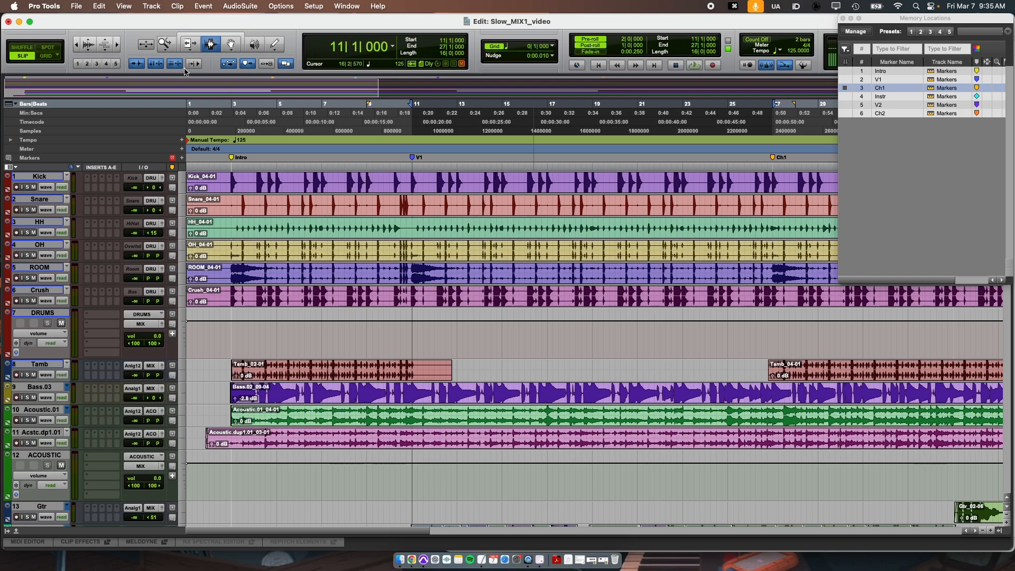
Step: Play and stop from V1 with Insertion Follows Playback off, and repeat the test with the option enabled
key(space)
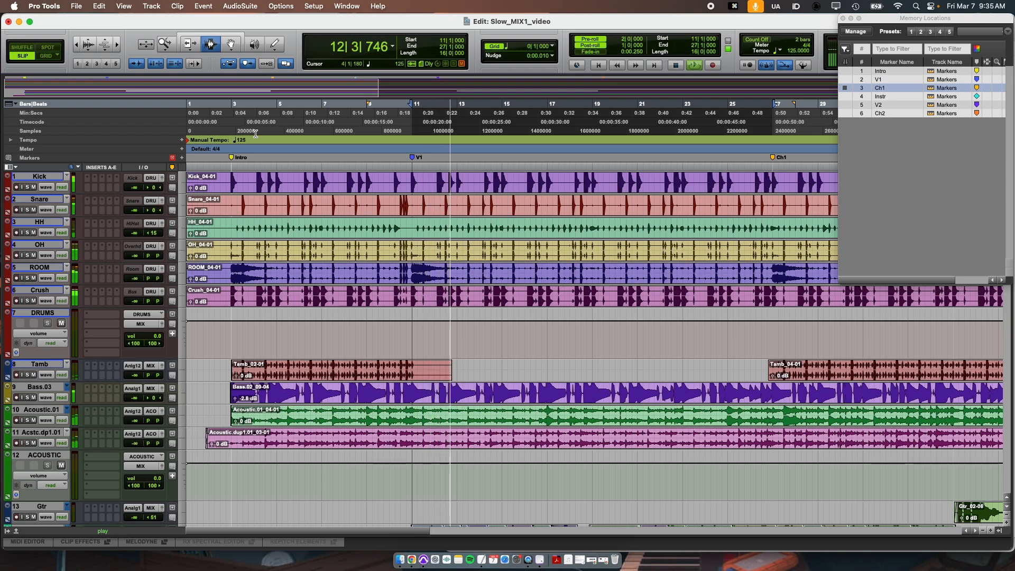
key(space)
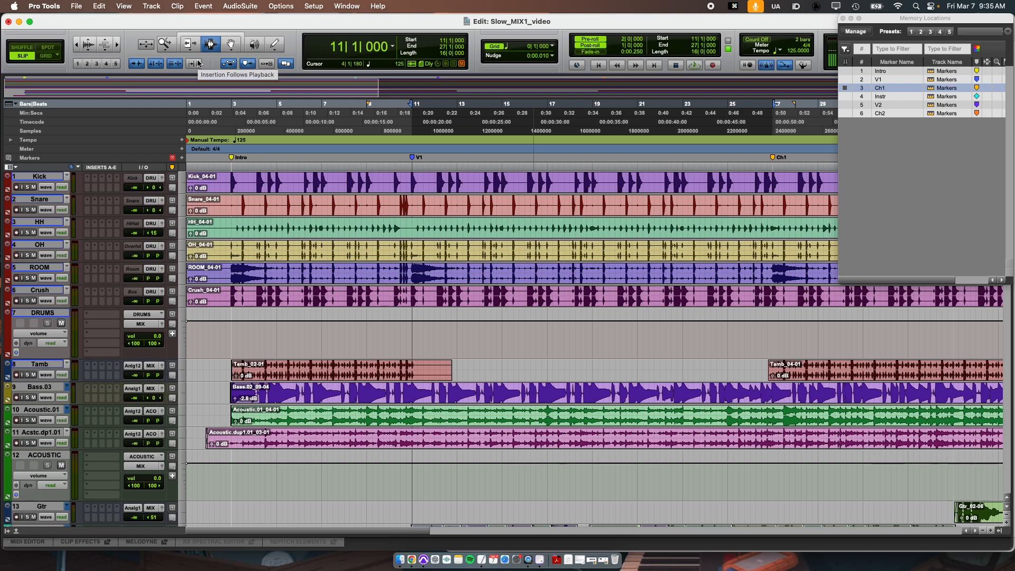
click(198, 64)
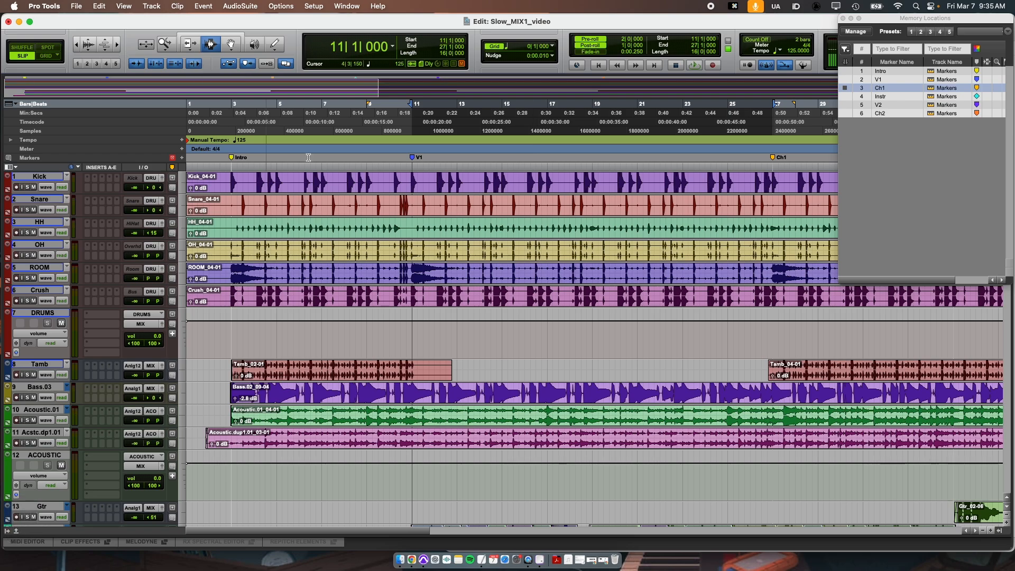
key(space)
key(space)
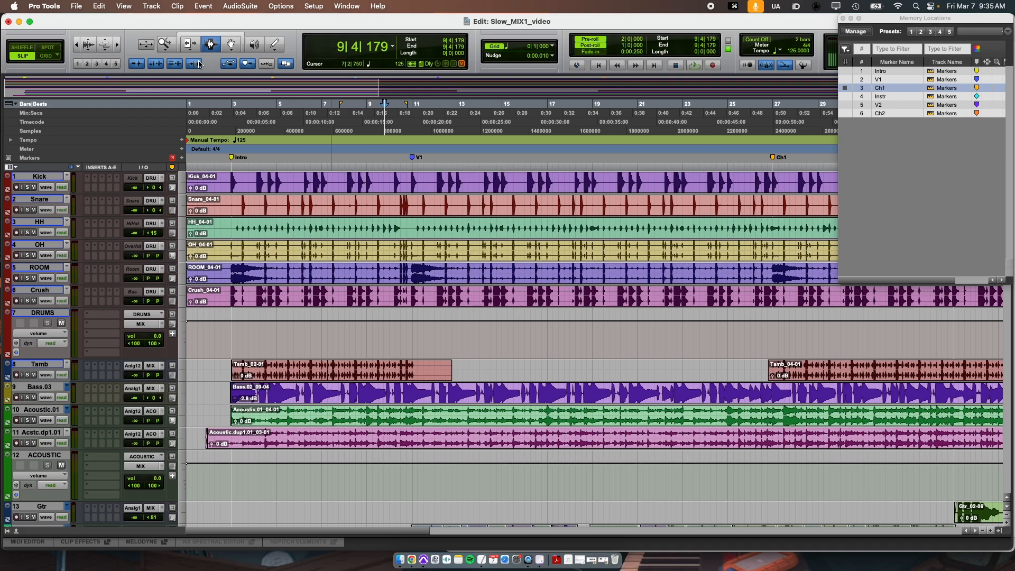
Step: Recall the V1 and Ch1 markers to select the timeline range between them
key(period)
key(2)
key(period)
key(period)
key(3)
key(period)
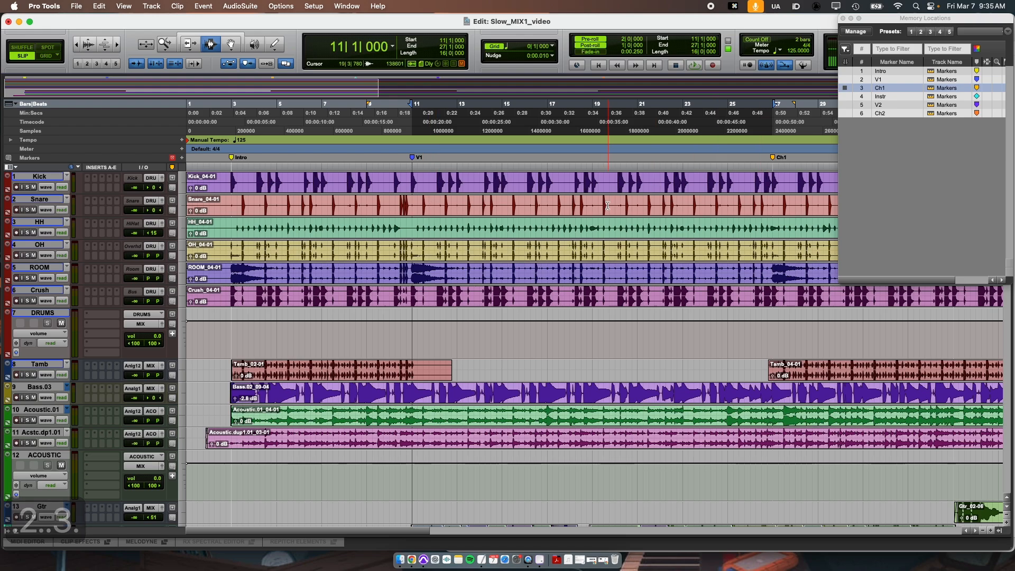
Step: Start playback in the Mix window and check the Pre-Fader Metering option
key(super+grave)
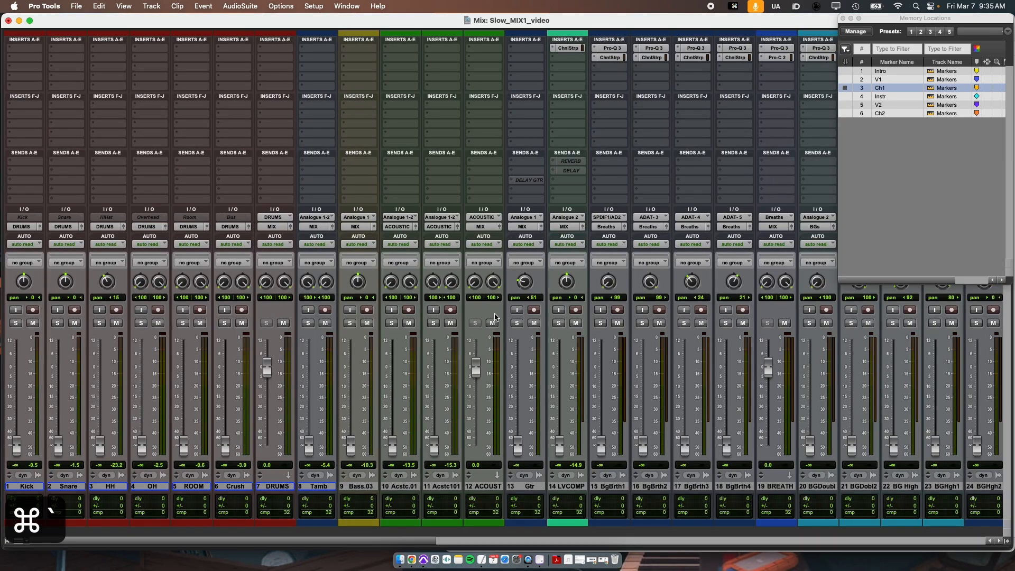
key(space)
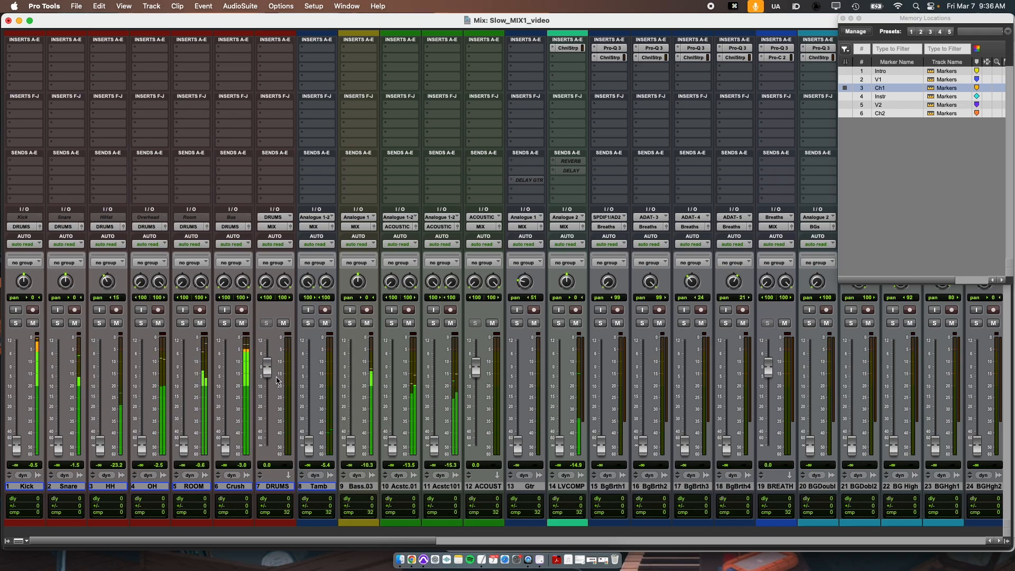
click(281, 6)
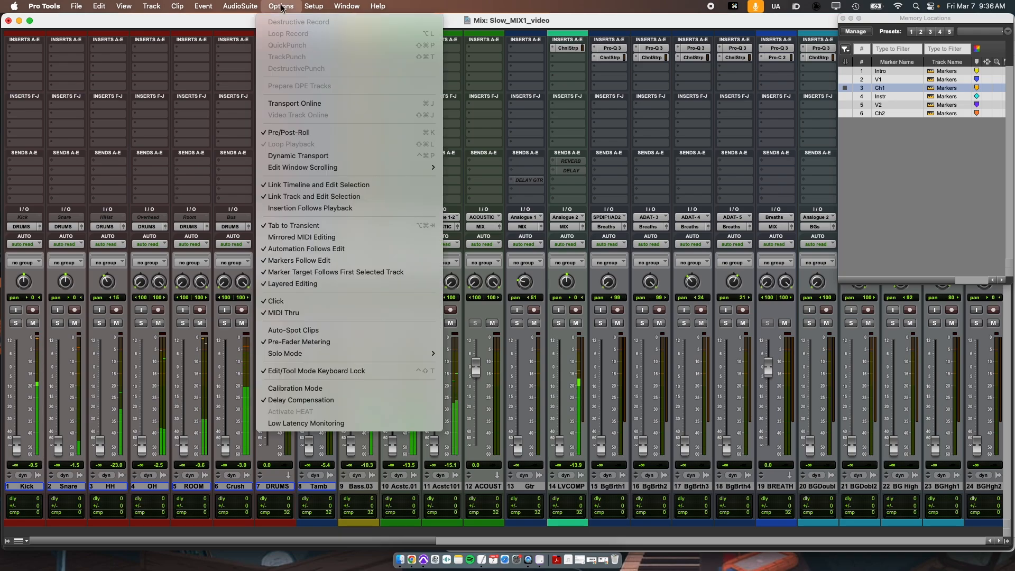
click(328, 344)
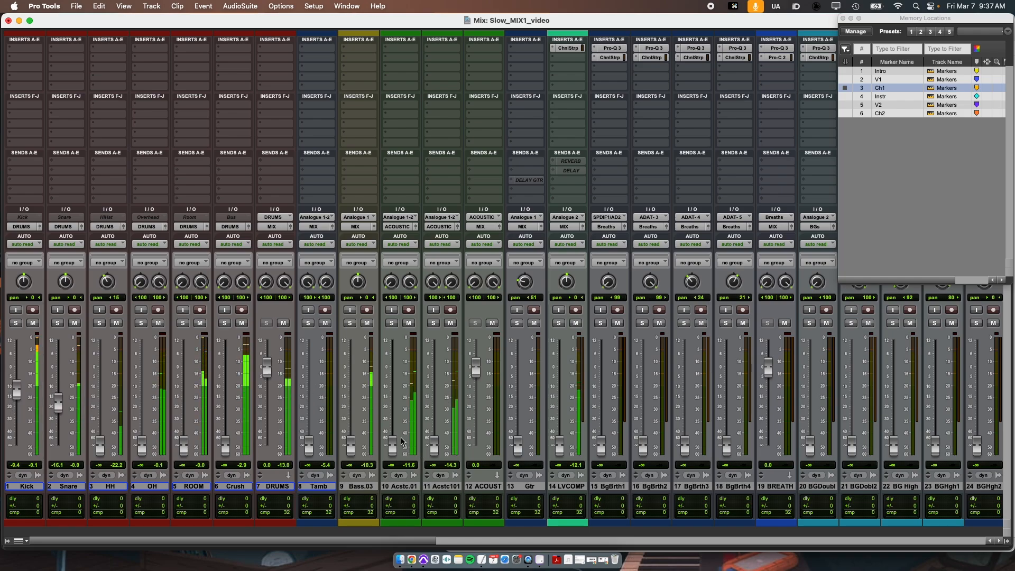
Step: Set the Bass.03 fader to about -11.8 dB, LVCOMP to -13.1 dB and Kick to -12.1 dB, and stop playback
drag(351, 446, 358, 391)
drag(562, 446, 561, 391)
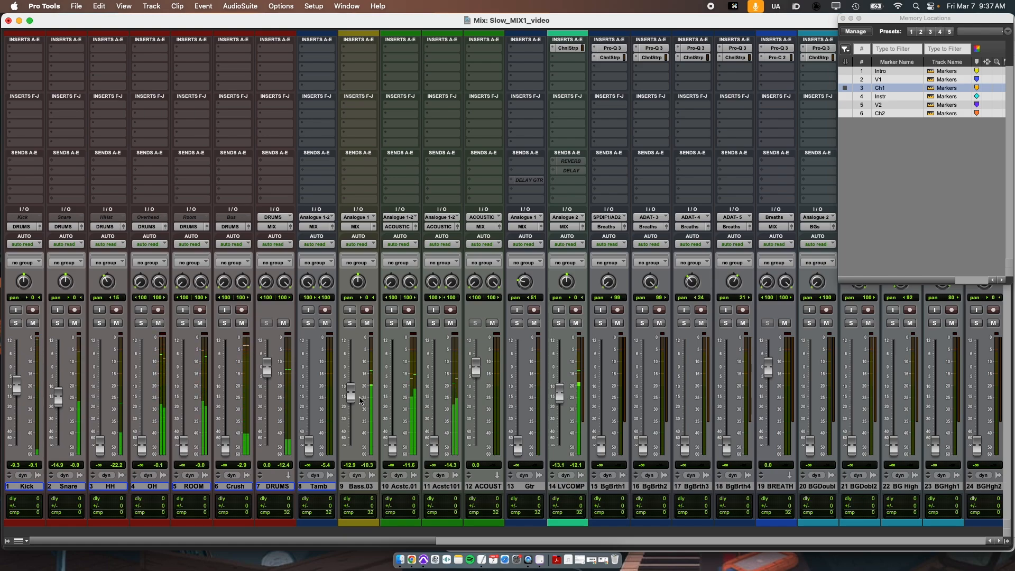
drag(353, 396, 353, 393)
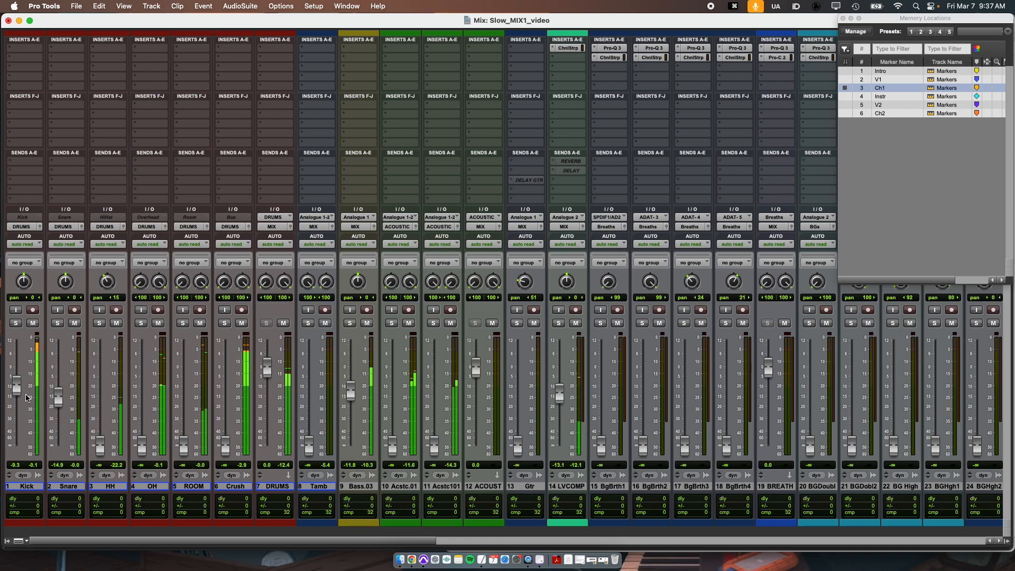
drag(14, 391, 24, 398)
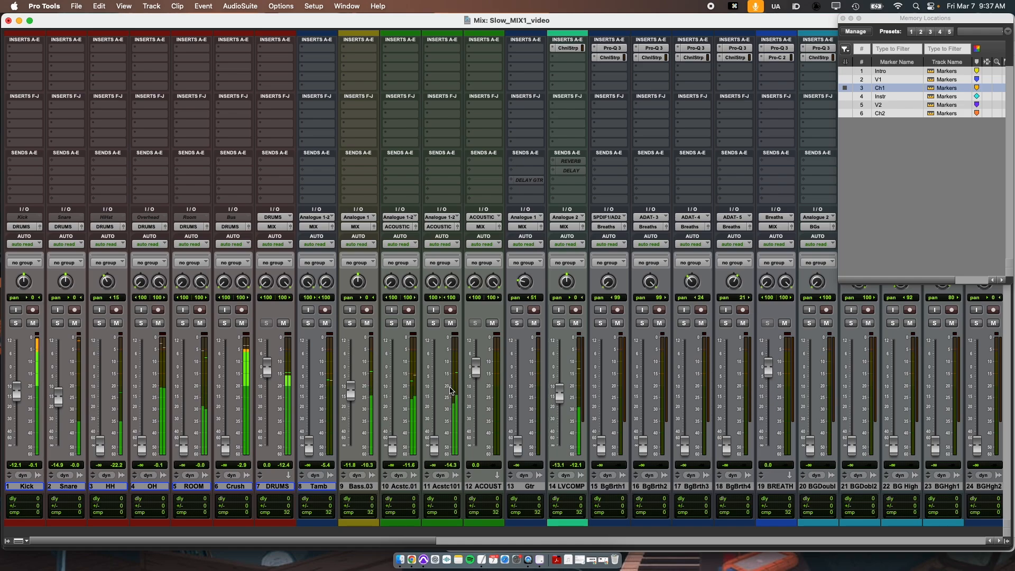
key(space)
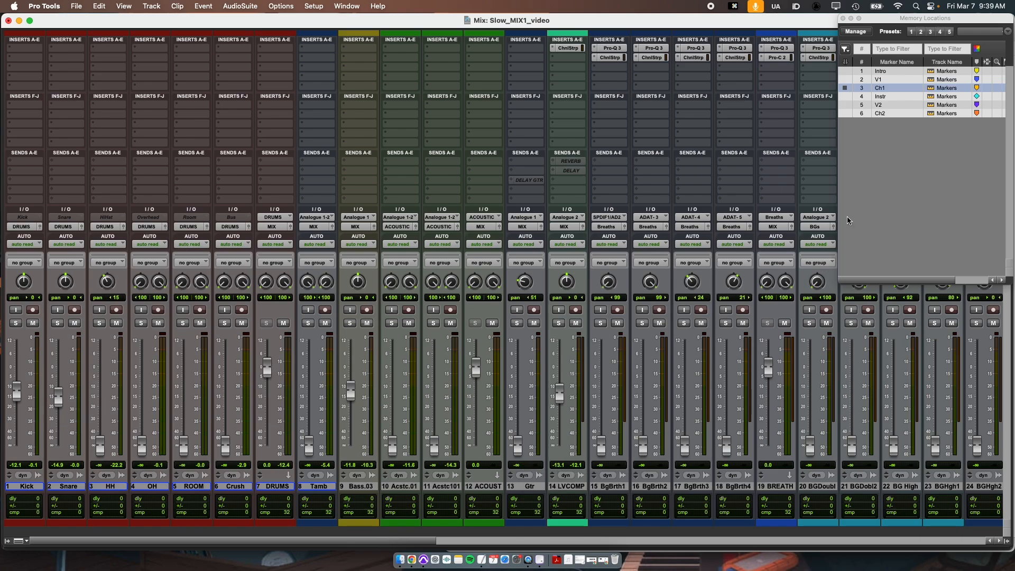
Step: Play from the Intro marker and raise the two Acoustic track faders to about -15.3 dB and -14.5 dB
key(KP_Decimal)
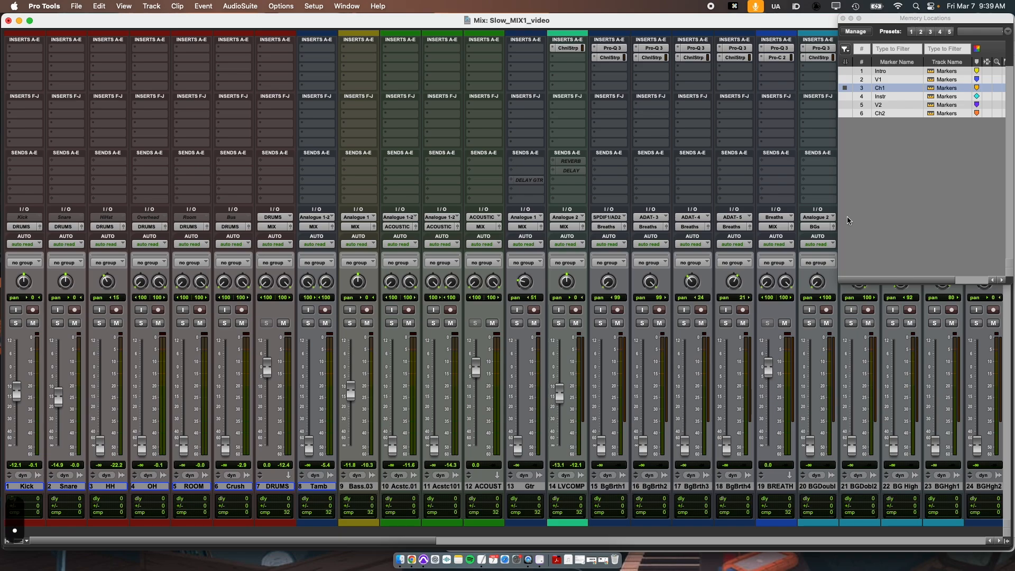
key(KP_1)
key(KP_Decimal)
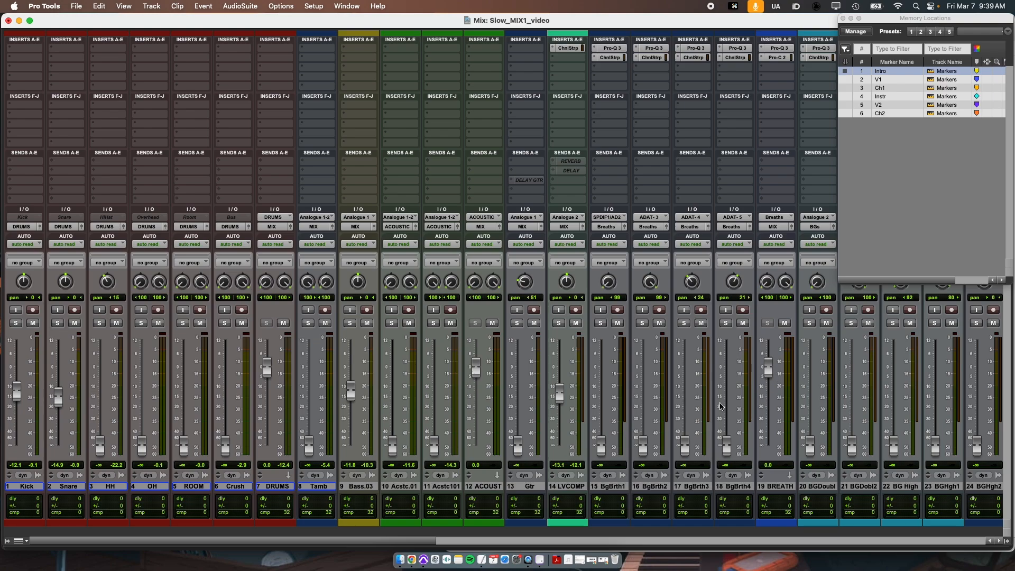
key(space)
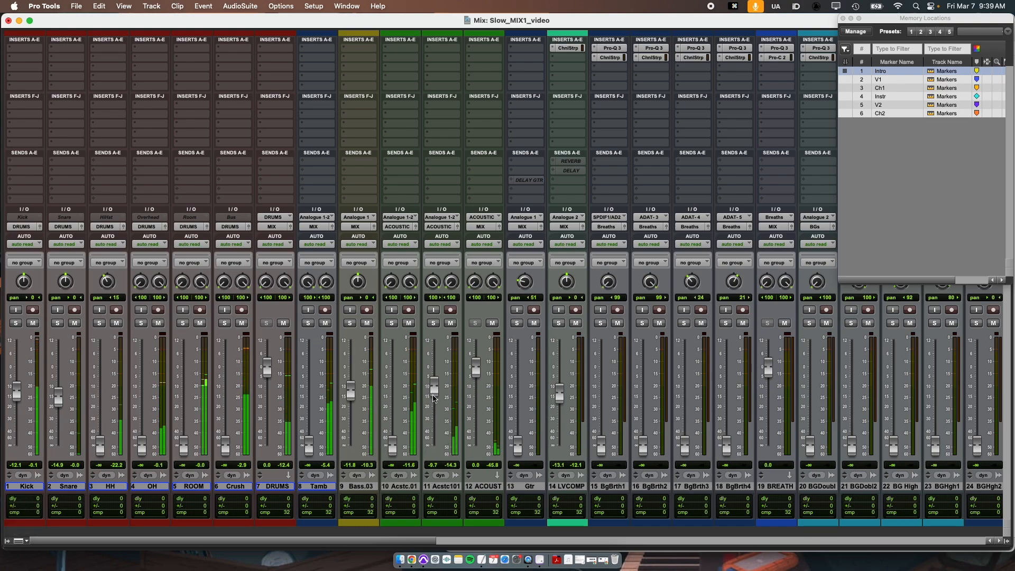
drag(392, 446, 398, 427)
drag(399, 418, 432, 406)
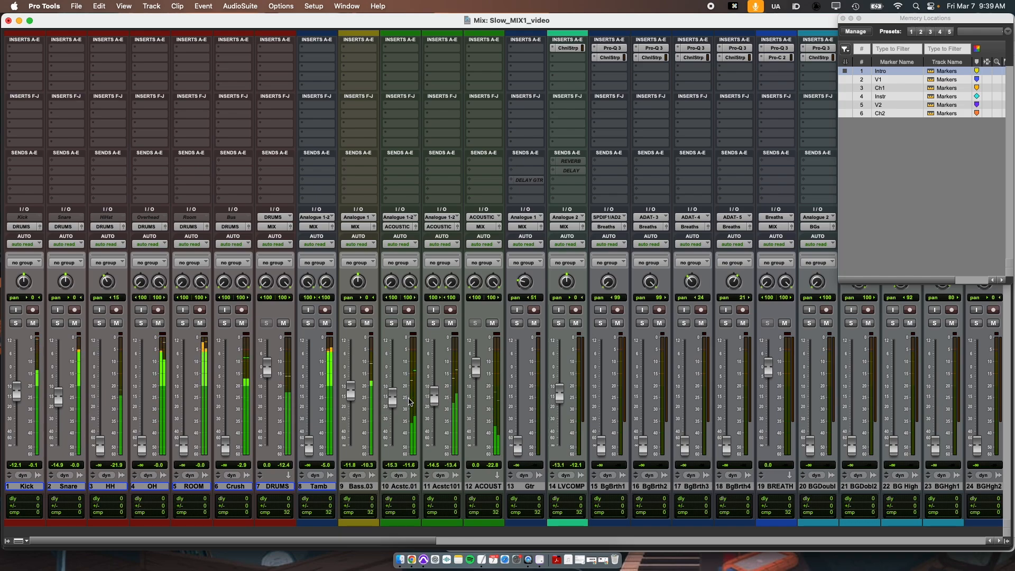
Step: Raise the faders to about -20.1 dB for Tamb and HH, -8.1 dB for OH, -24.7 dB for ROOM and -26.0 dB for Crush
drag(315, 427, 314, 414)
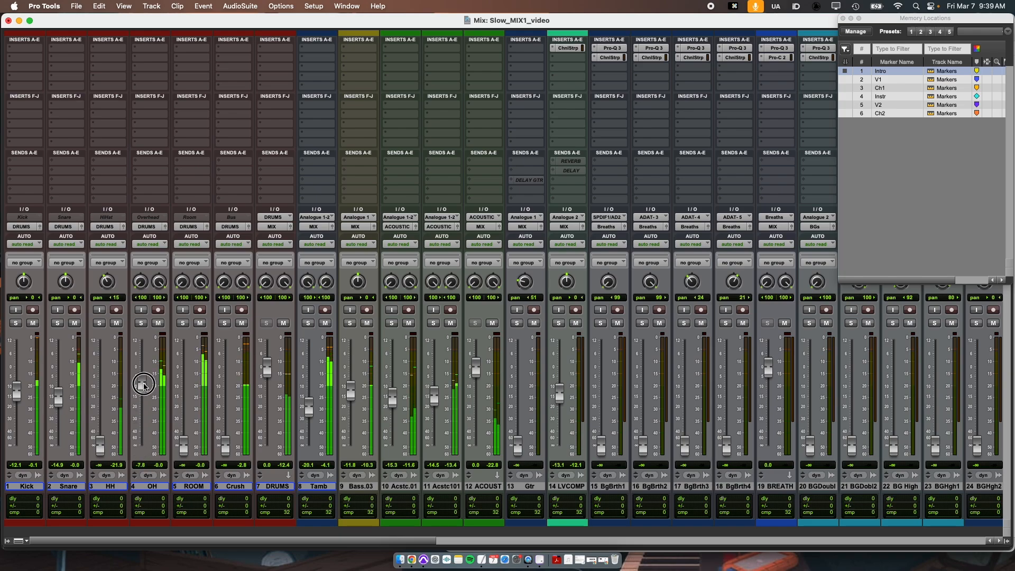
drag(103, 447, 100, 408)
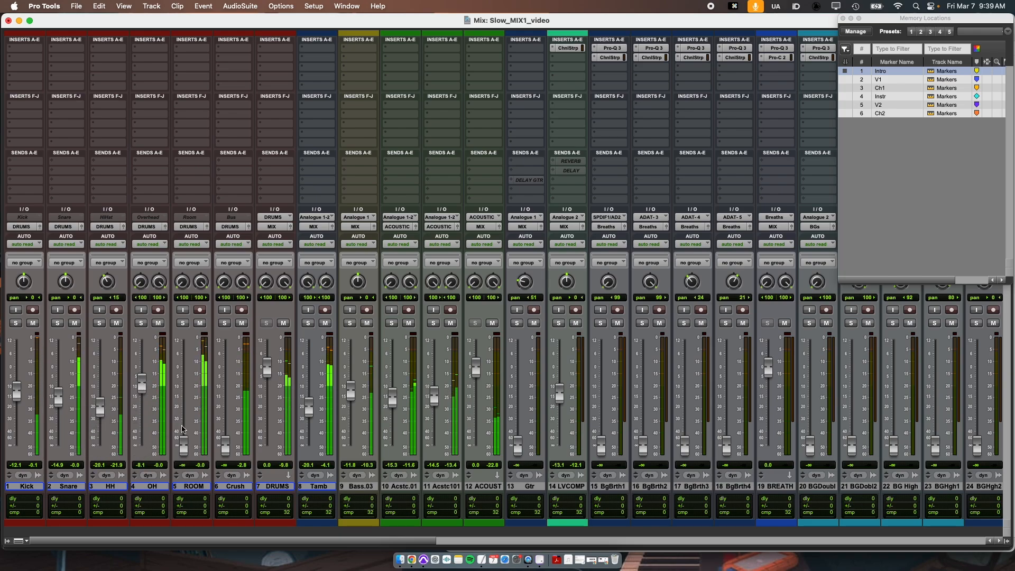
drag(187, 422, 184, 411)
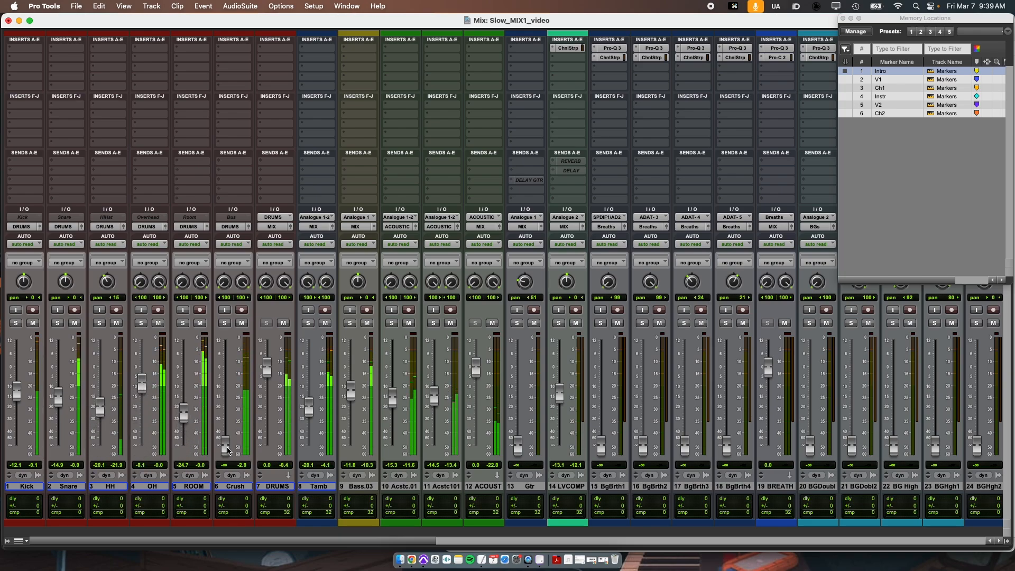
drag(227, 450, 226, 415)
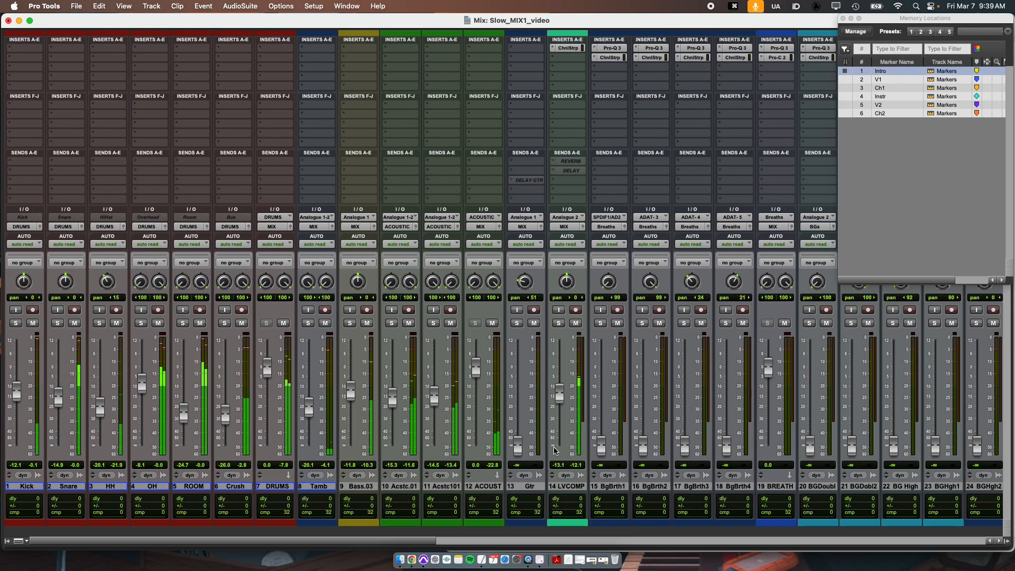
Step: Select the four background breathy vocal tracks, BgBrth1 to BgBrth4, in the Mix window
scroll(554, 450, right, 2)
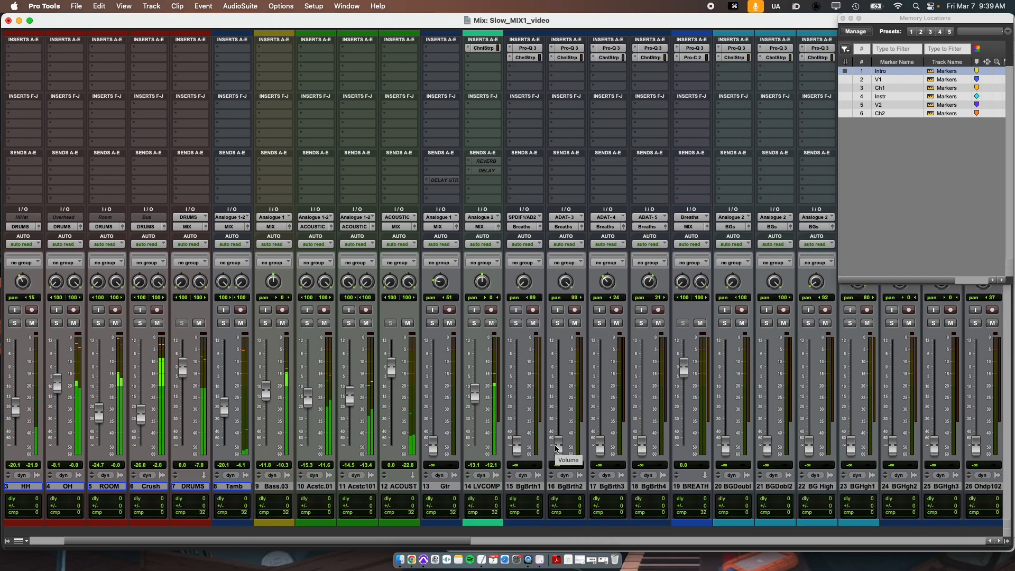
scroll(555, 448, right, 13)
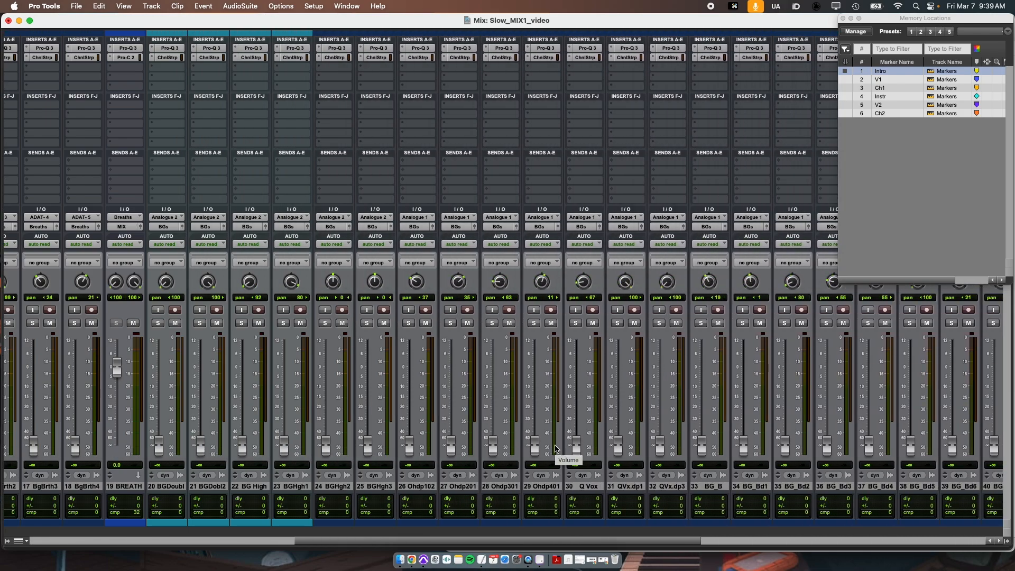
scroll(556, 449, left, 14)
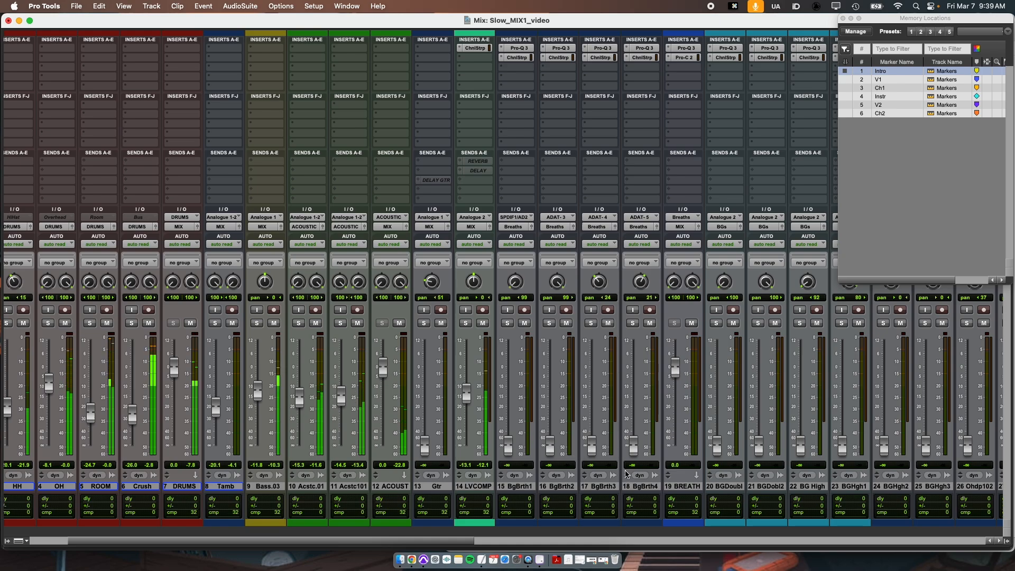
scroll(634, 466, right, 1)
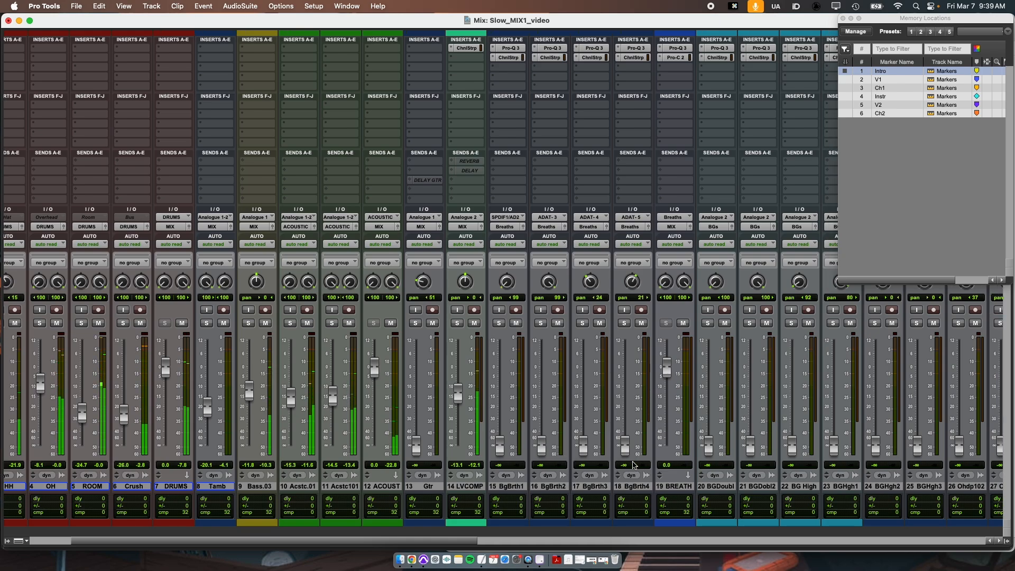
scroll(634, 465, right, 4)
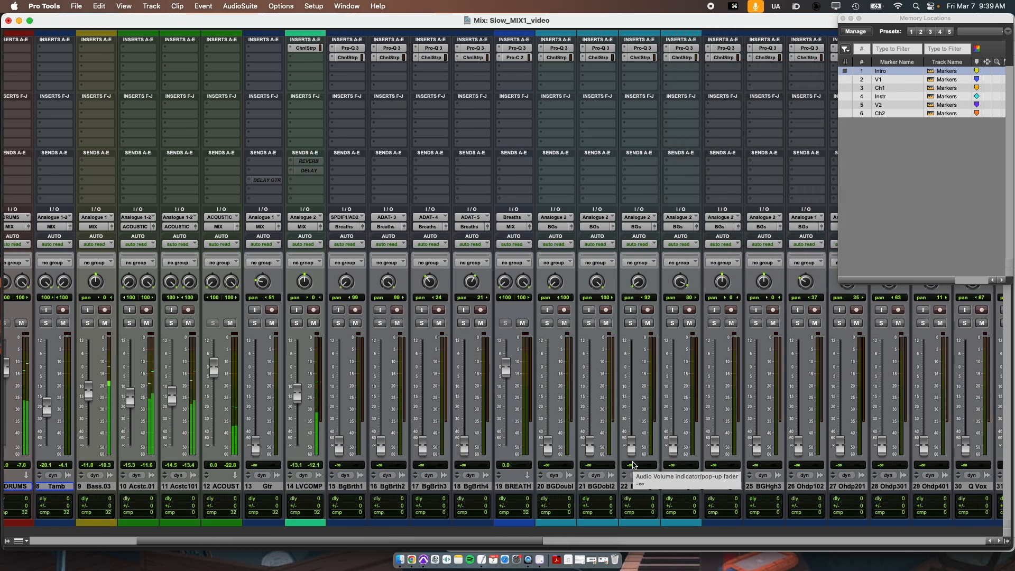
scroll(495, 496, left, 4)
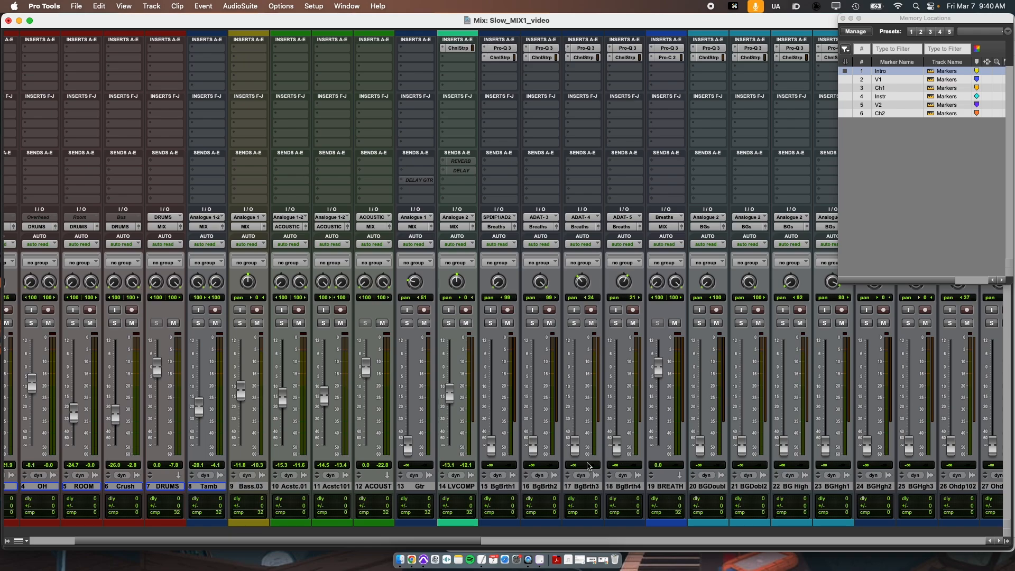
click(498, 489)
shift+click(622, 487)
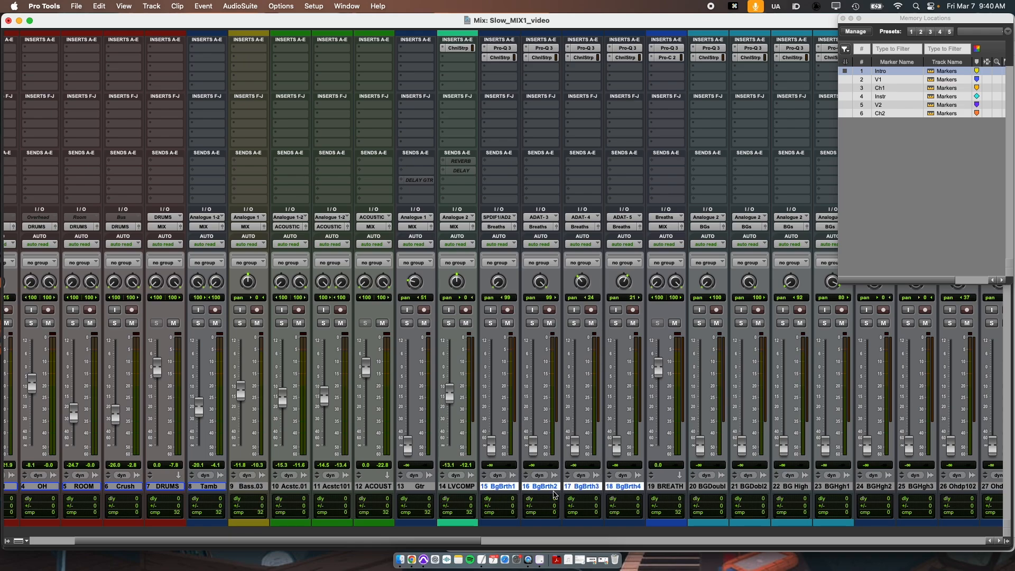
Step: In the Edit window, place the insertion point on Bg Breathy 1 just before Ch1, and audition it from the Mix window
key(cmd+equal)
scroll(162, 404, down, 5)
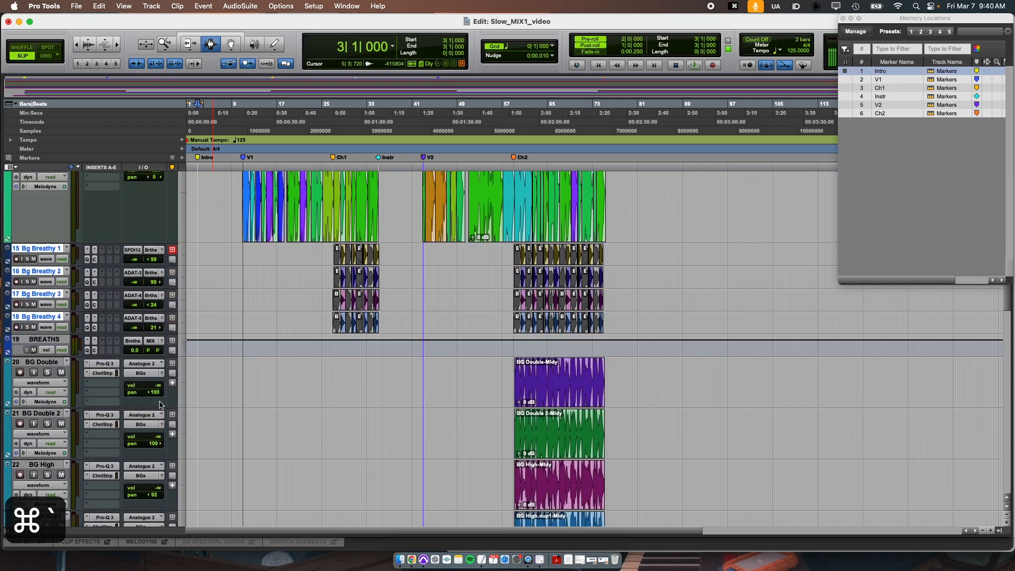
click(332, 256)
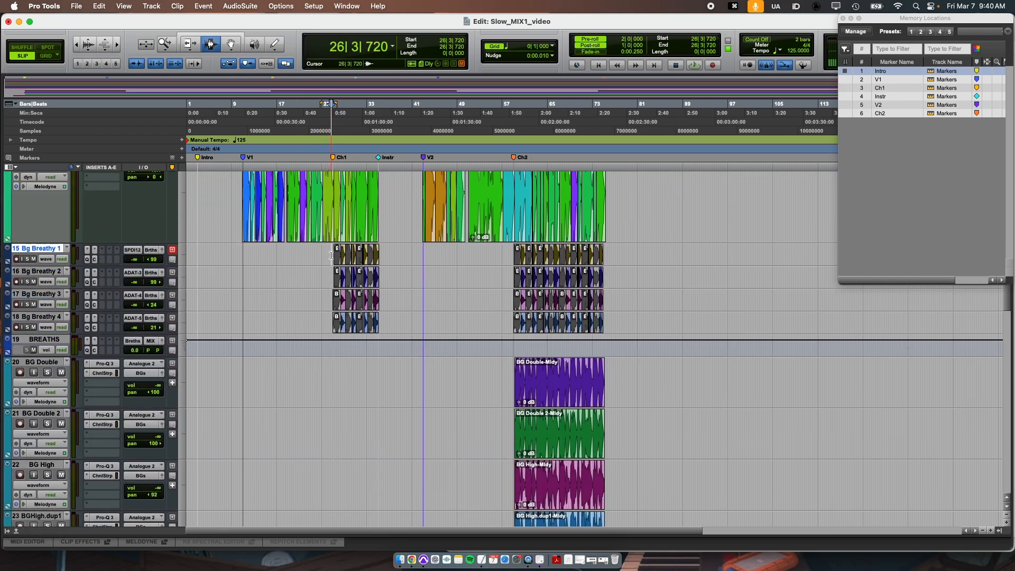
key(space)
key(super+equal)
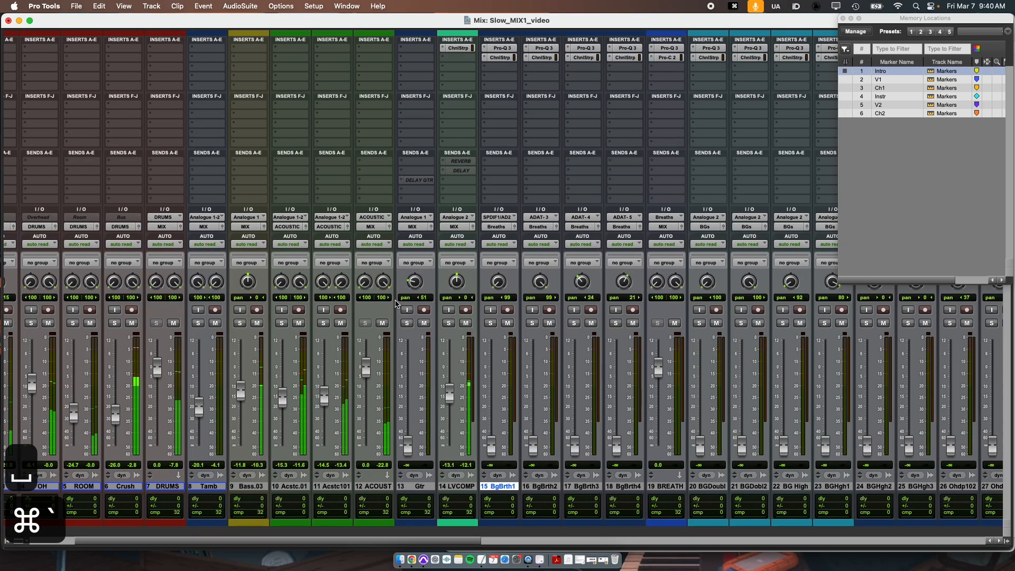
key(space)
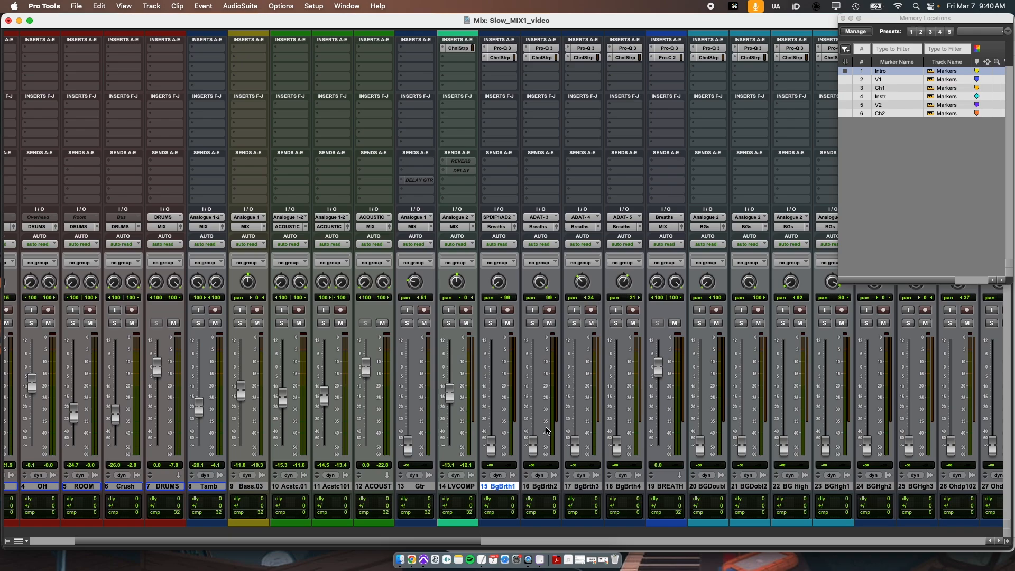
Step: Balance the BgBrth1 to BgBrth4 faders during playback at about -21.1, -20.1, -19.5 and -16.5 dB
key(space)
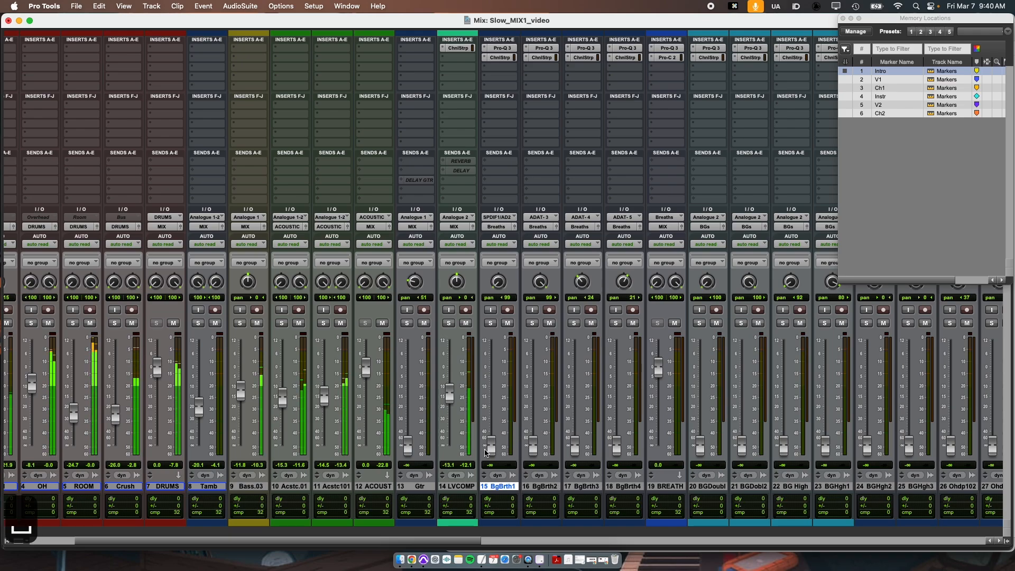
drag(491, 446, 491, 390)
drag(534, 446, 492, 405)
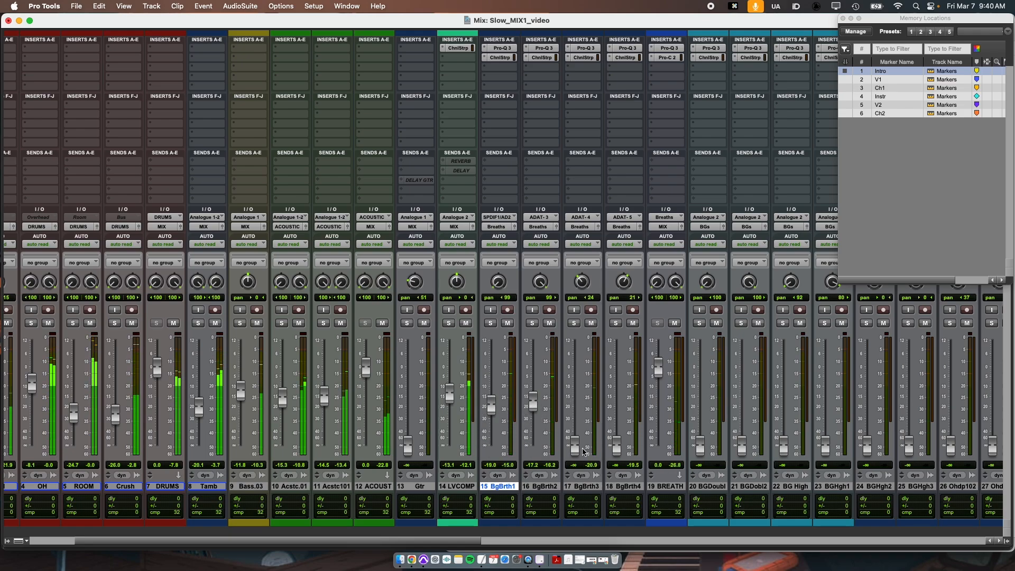
ctrl+shift+click(502, 486)
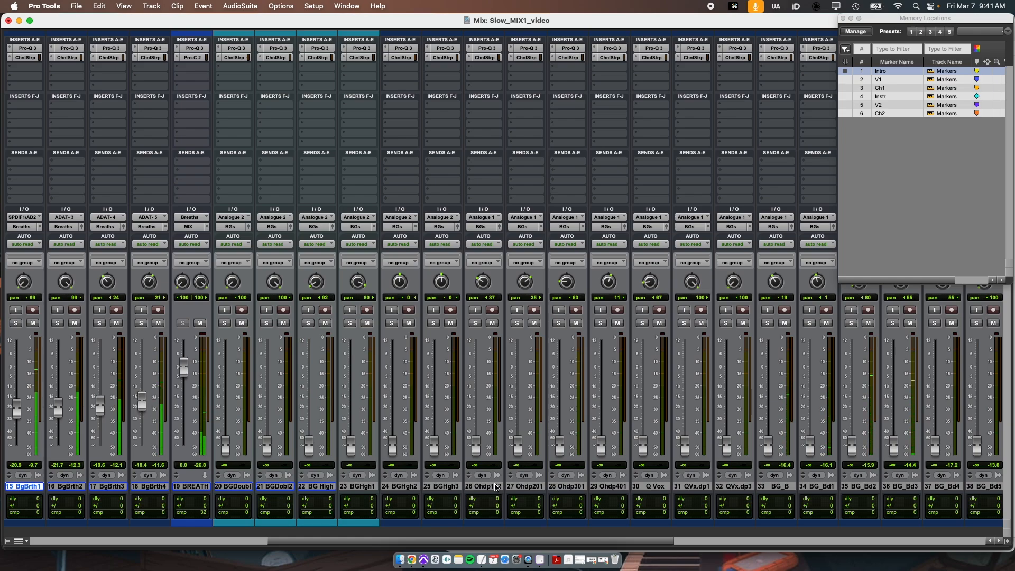
key(space)
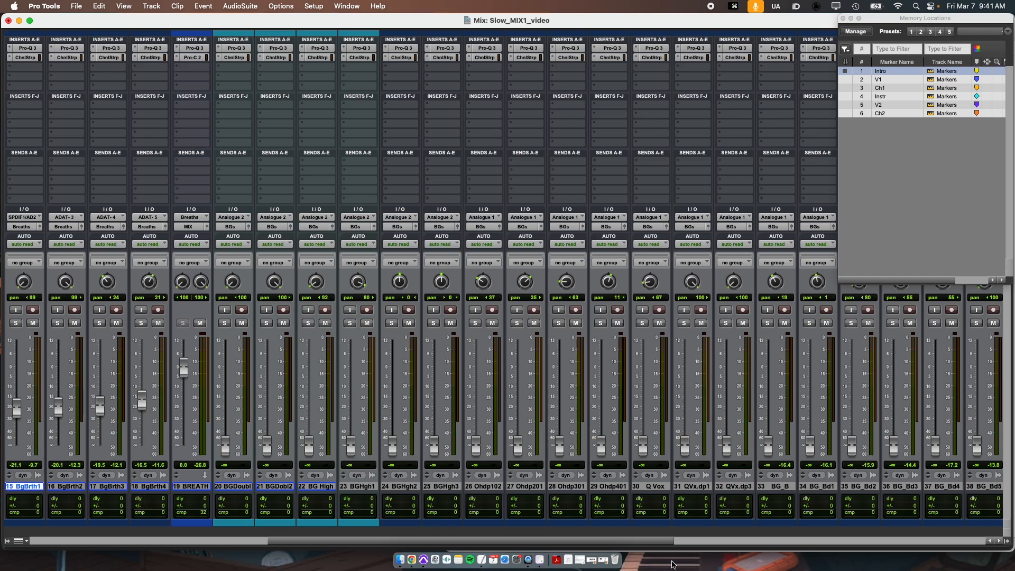
Step: Select the background vocal tracks BG_Bd3 to BG_Bd7 and the BGs bus in the Mix window
scroll(615, 532, left, 3)
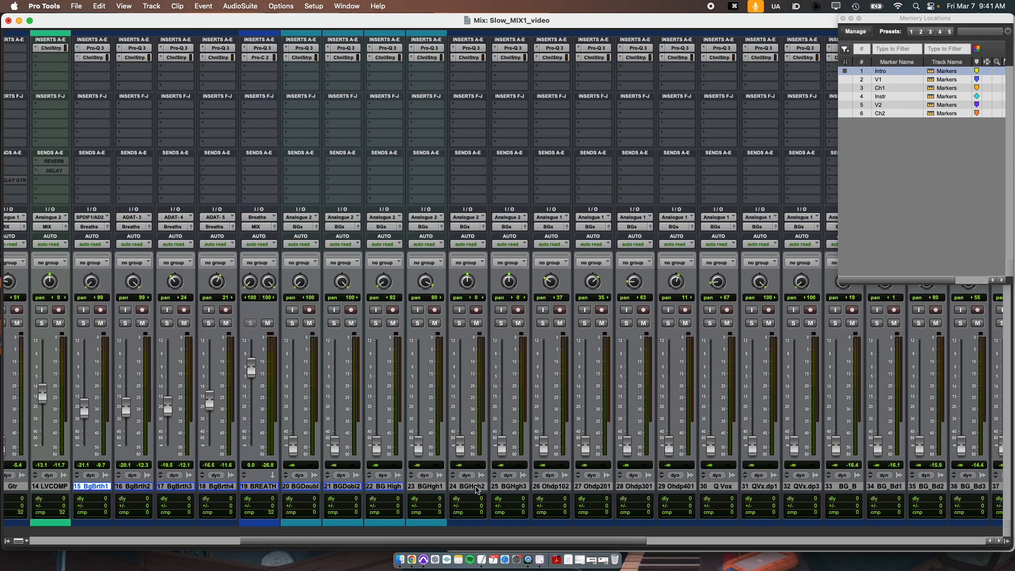
scroll(477, 489, right, 10)
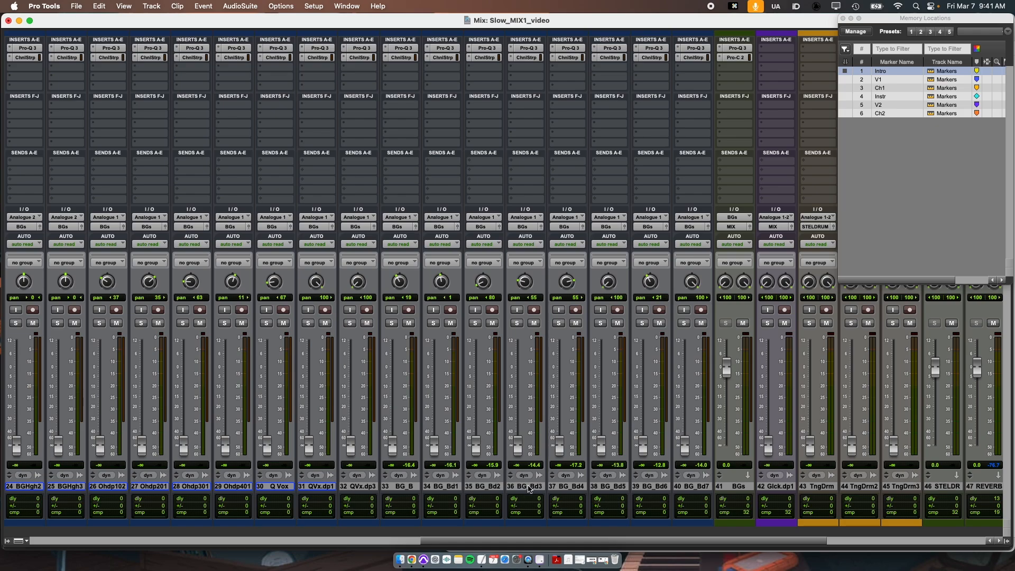
scroll(528, 488, right, 5)
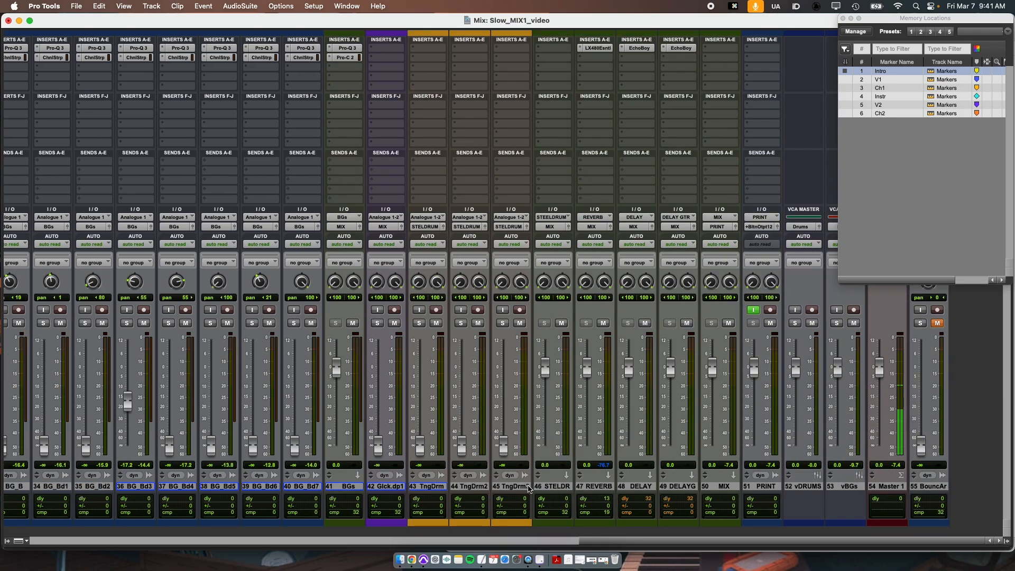
Step: In the Edit window, recall the Intro marker and start playback from it
key(super+equal)
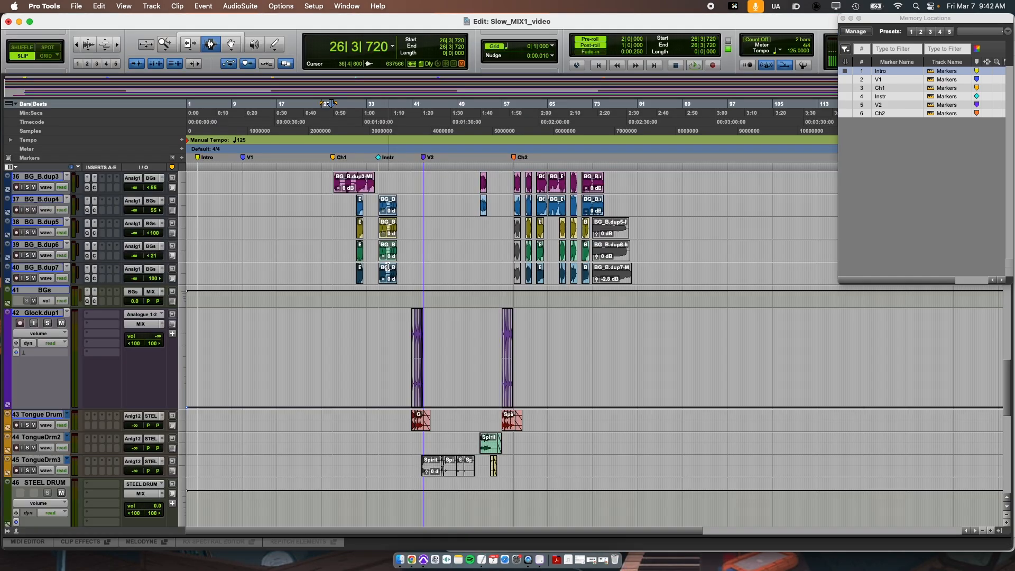
key(KP_Decimal)
key(KP_1)
key(KP_Decimal)
key(space)
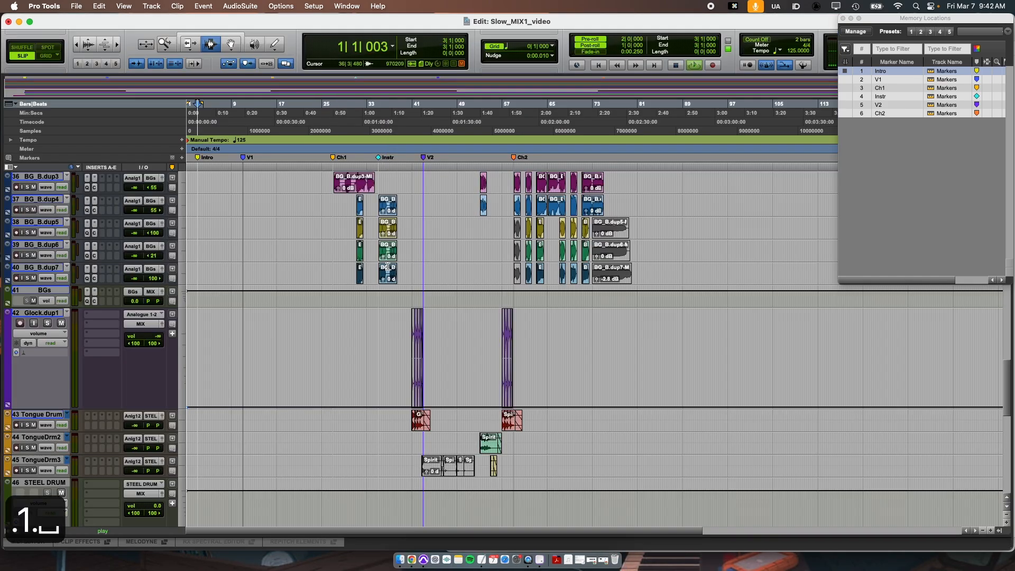
Step: Back in the Mix window, raise the LVCOMP lead vocal fader to about -12.5 dB during playback
key(super+equal)
scroll(320, 321, left, 20)
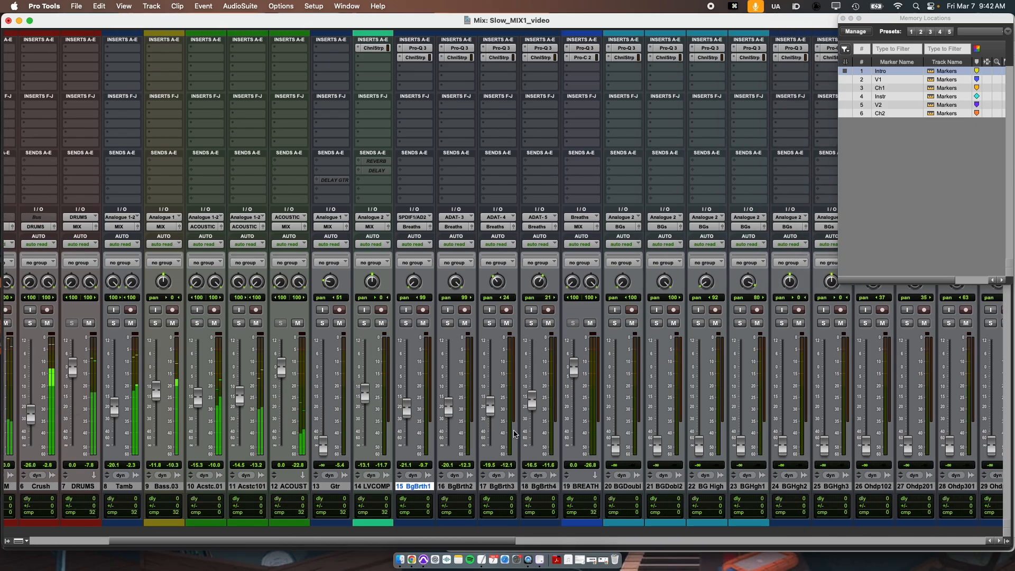
key(super+grave)
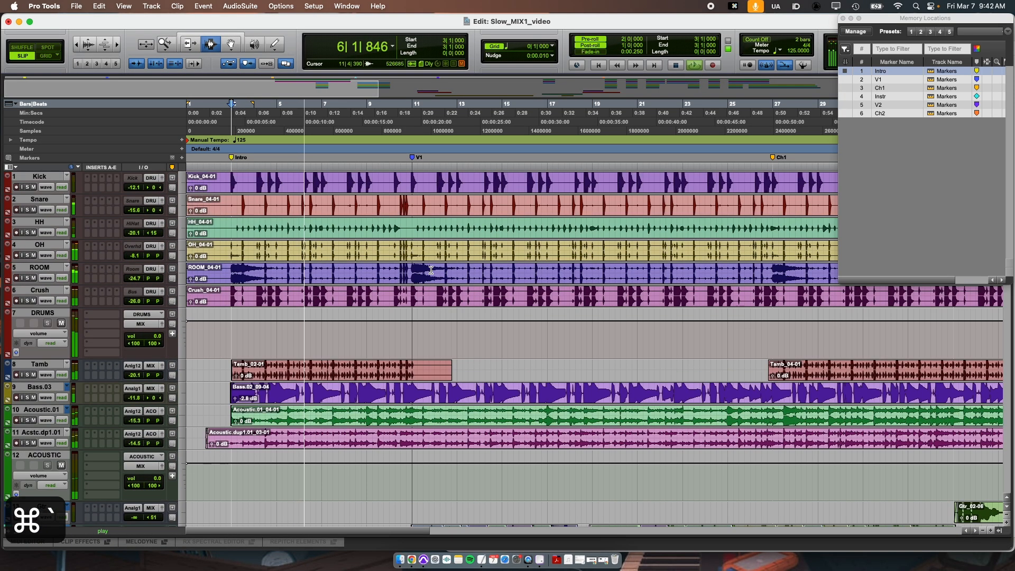
key(super+grave)
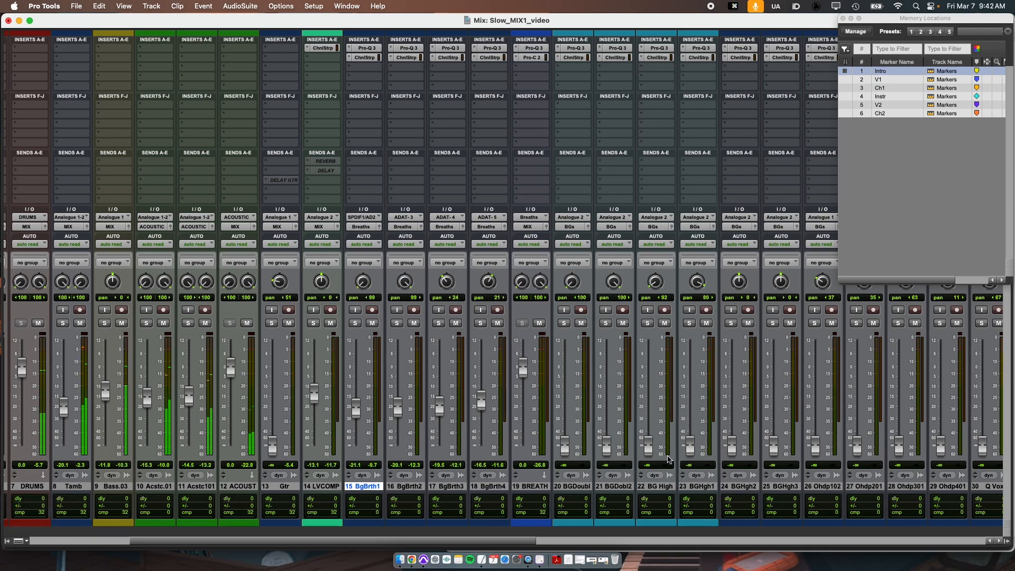
scroll(670, 459, right, 3)
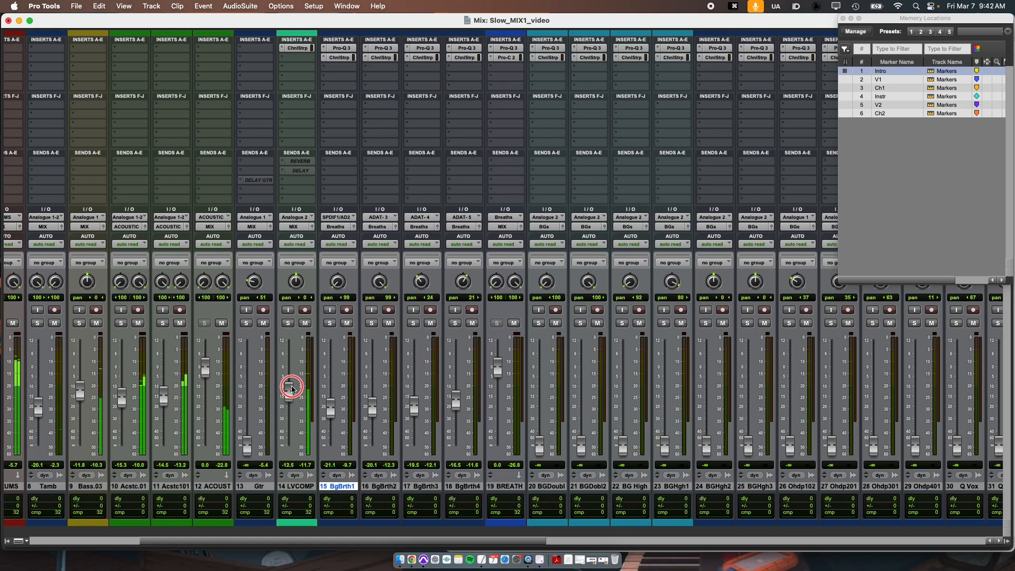
Step: Raise the eight background vocal faders from BG_B to BG_Bd7 to between about -17.2 and -21.9 dB during playback
scroll(519, 433, right, 4)
scroll(518, 434, left, 3)
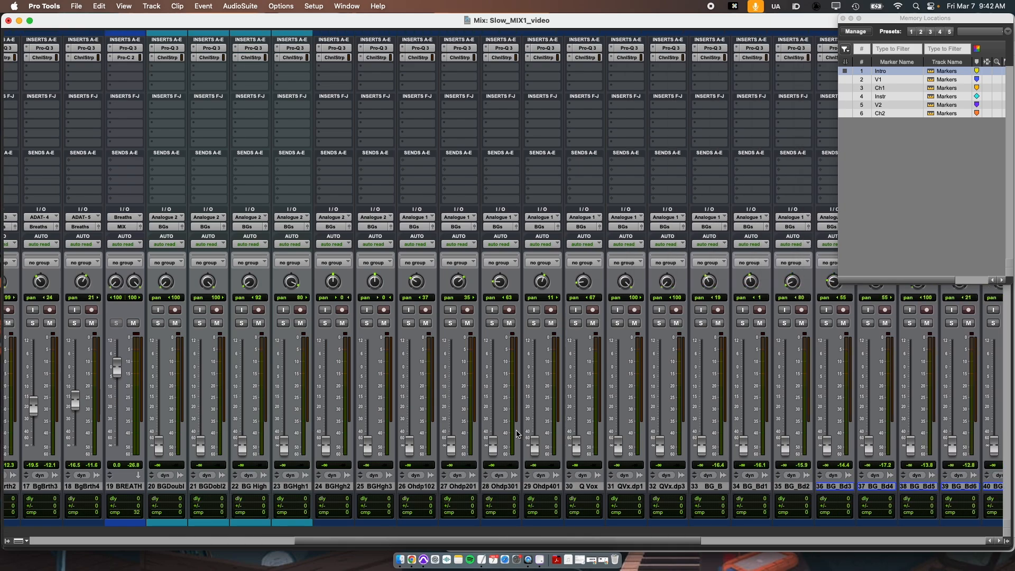
scroll(517, 433, left, 1)
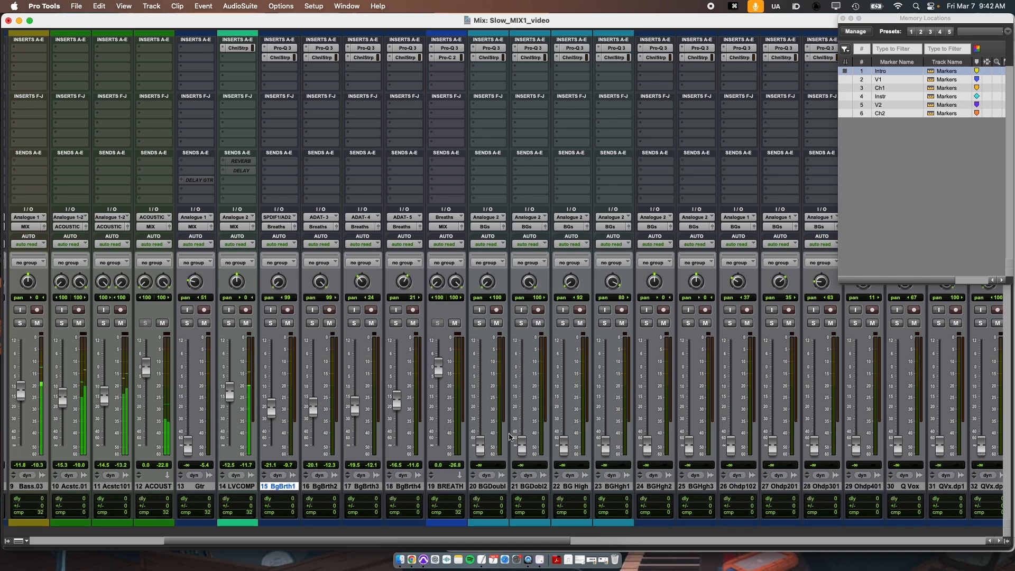
scroll(510, 437, left, 3)
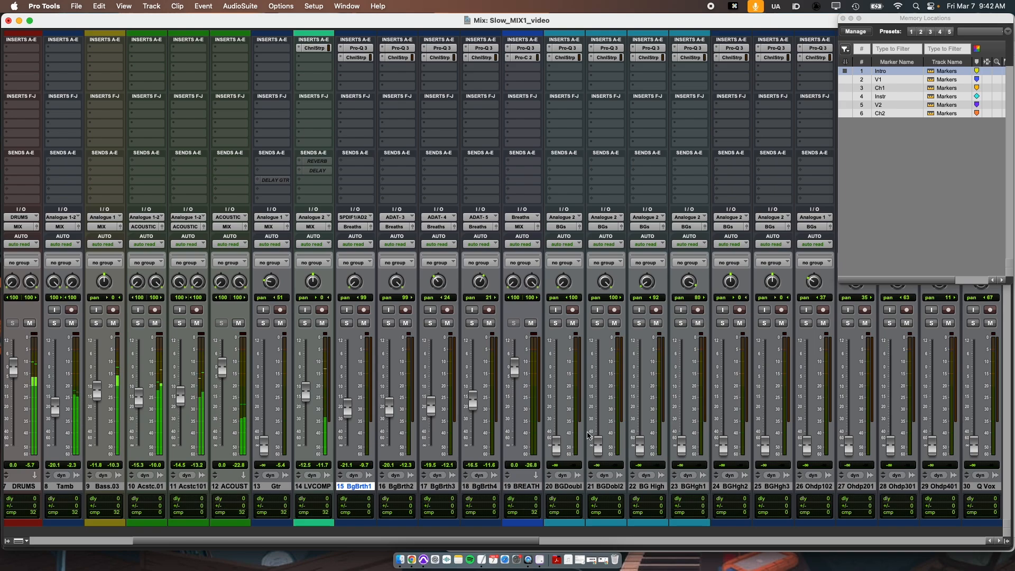
scroll(818, 145, right, 15)
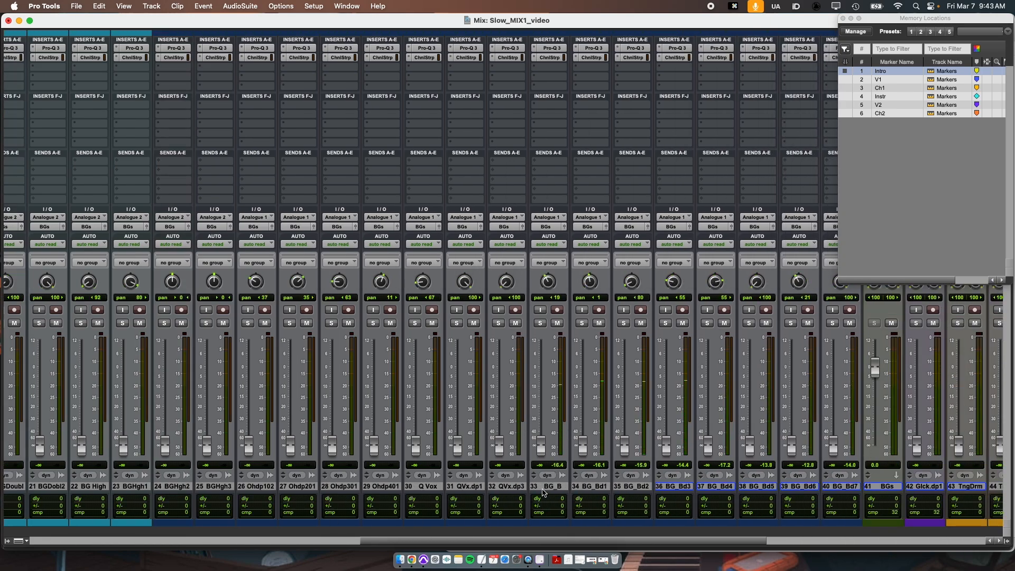
scroll(543, 493, right, 15)
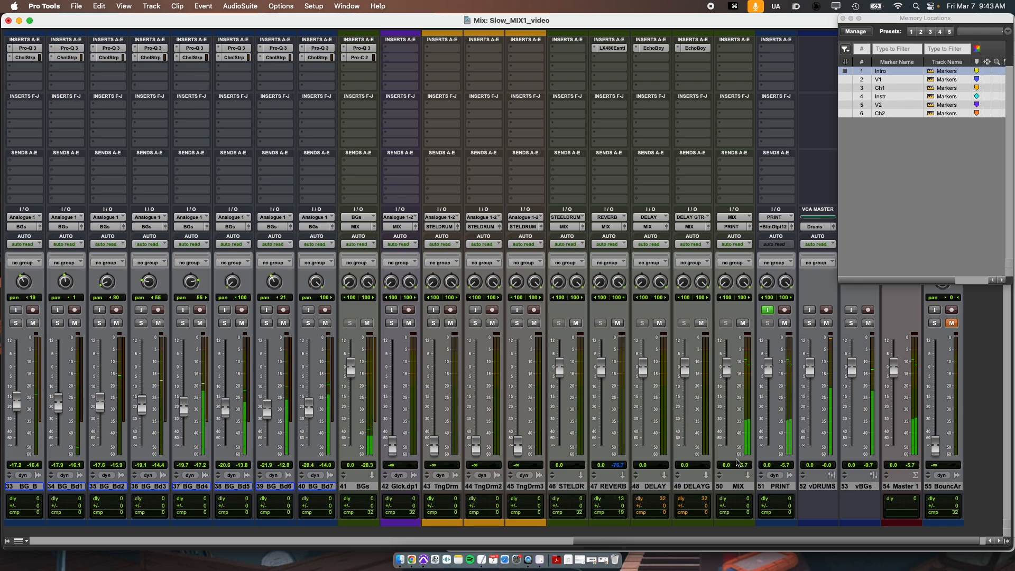
Step: Raise the Gtr fader to about -21.4 dB
scroll(294, 407, left, 10)
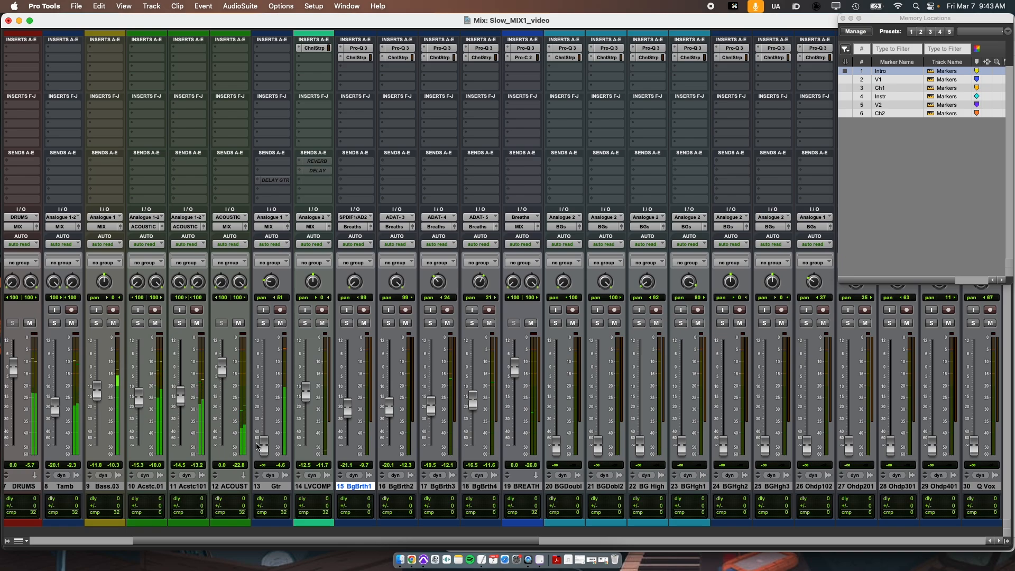
drag(264, 447, 264, 405)
drag(263, 403, 264, 406)
Step: Raise the Ohdp102 to QVx.dp3 faders to about -15.7, -16.4, -23.8, -19.5, -20.6, -17.7 and -22.0 dB, and stop playback
scroll(494, 430, right, 10)
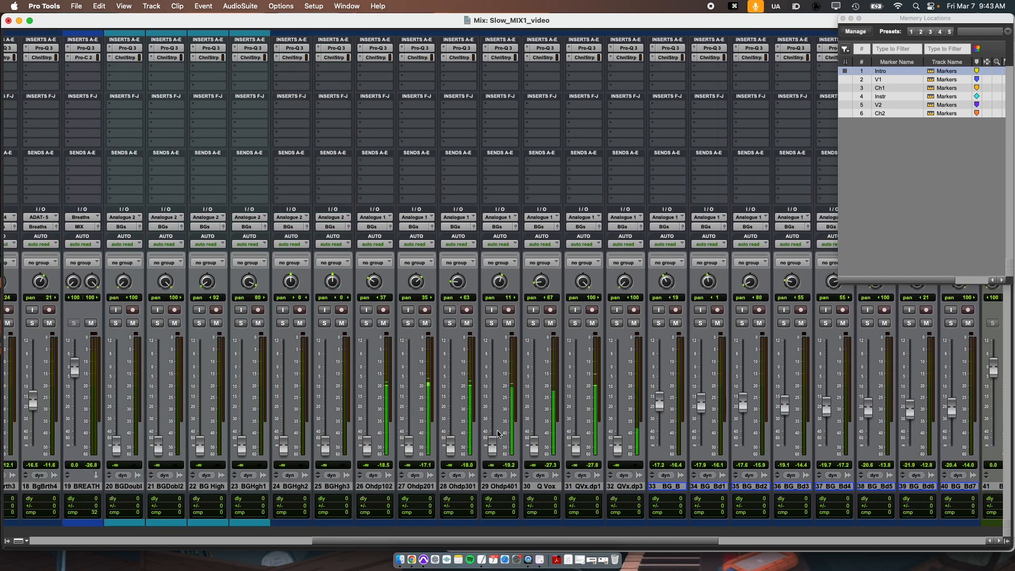
scroll(382, 487, right, 7)
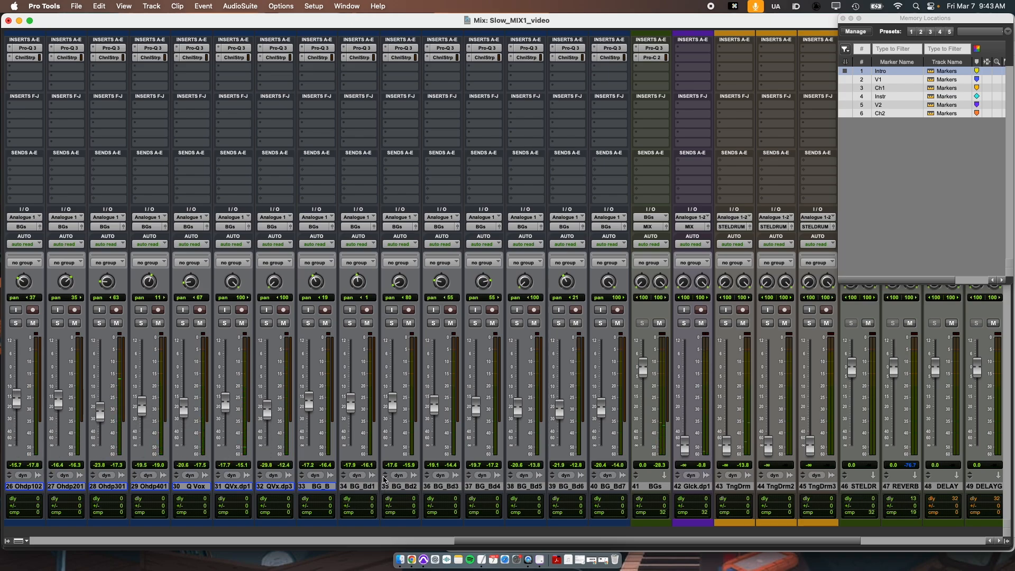
key(space)
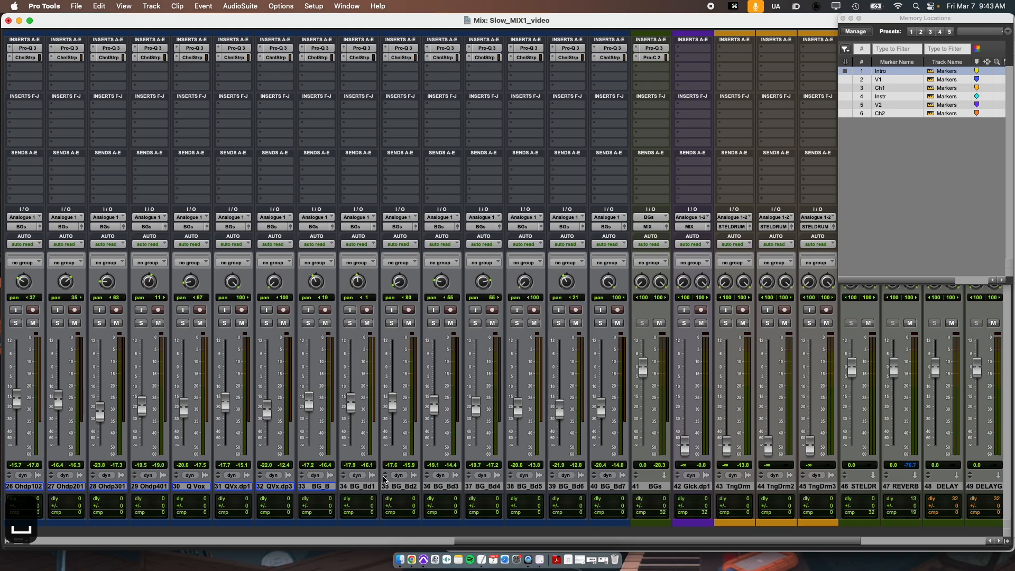
Step: Recall the V2 marker and start playback from it
key(period)
key(5)
key(period)
key(space)
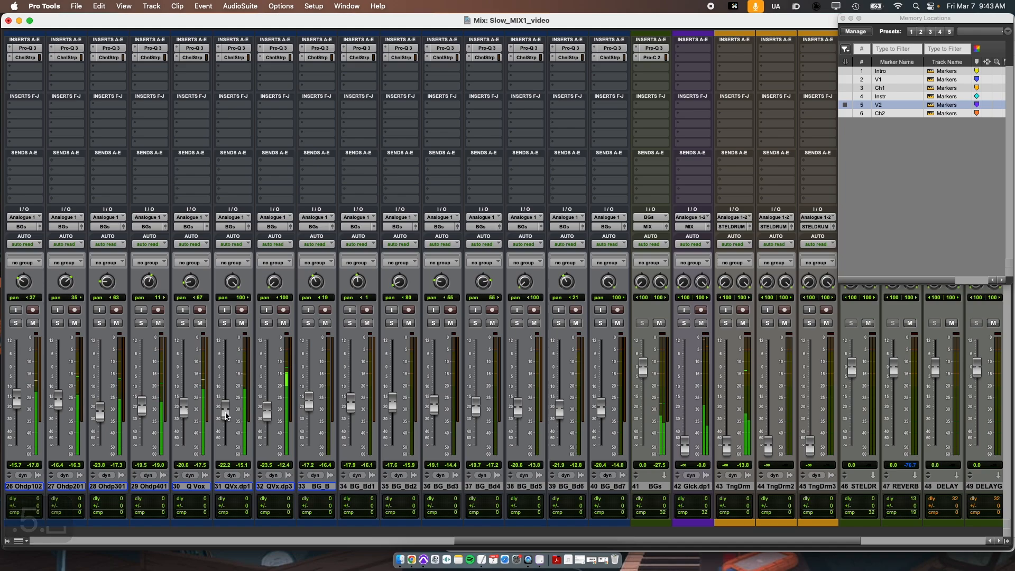
Step: Lower the faders to about -21.8 dB for Ohdp401, -24.3 dB for Q Vox, -23.9 dB for QVx.dp1 and -25.2 dB for QVx.dp3
click(266, 418)
drag(265, 418, 265, 420)
drag(185, 408, 144, 417)
key(space)
key(space)
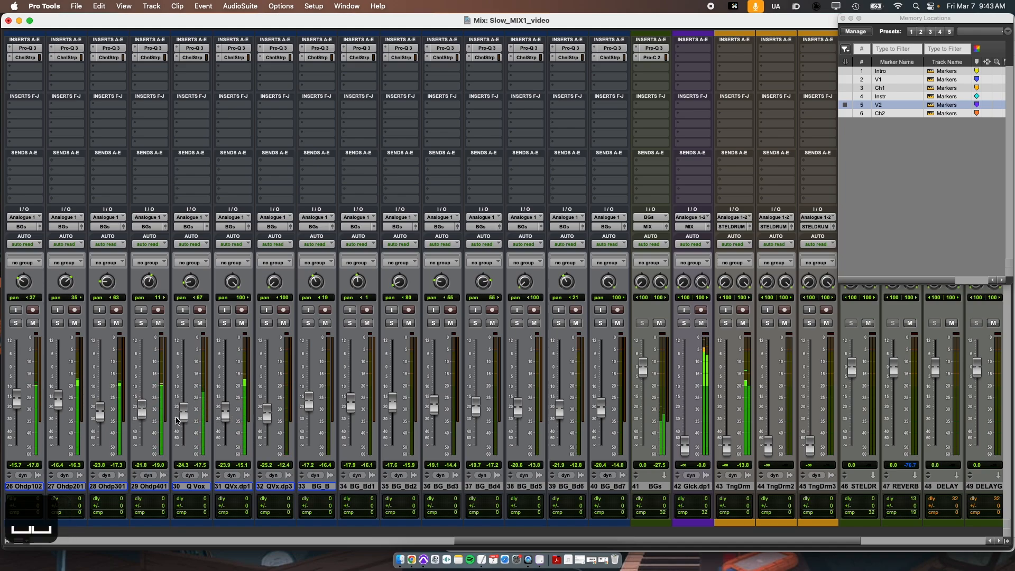
Step: Lower the faders to about -26.4 dB for QVx.dp1, -27.7 dB for QVx.dp3, -26.0 dB for Ohdp301, and -21.8 dB for Ohdp201 and Ohdp102
click(178, 419)
drag(225, 412, 267, 419)
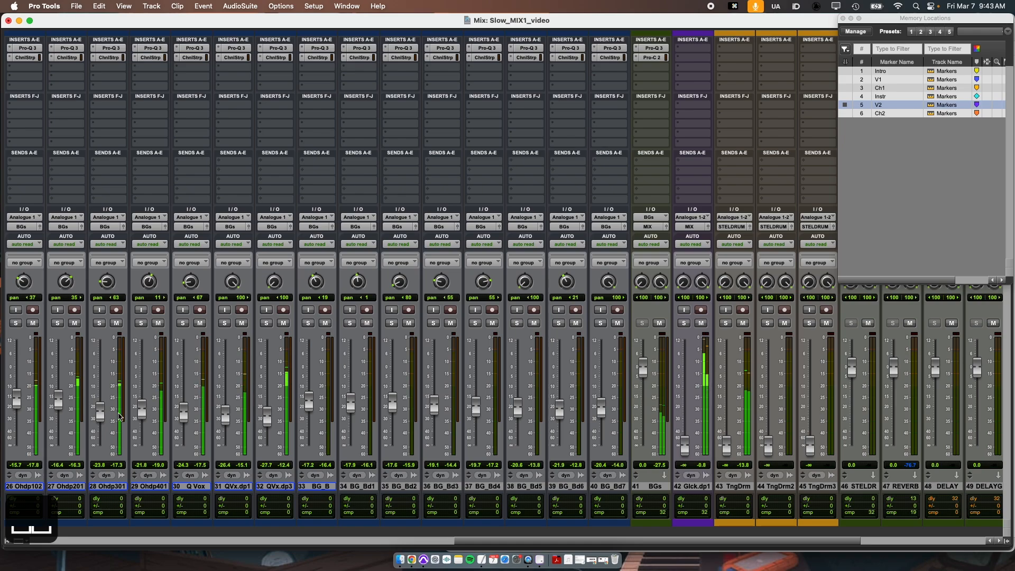
drag(102, 414, 20, 411)
key(space)
key(space)
Step: Select the TngDrm track in the Mix window and check the song position in the Edit window
scroll(472, 422, left, 5)
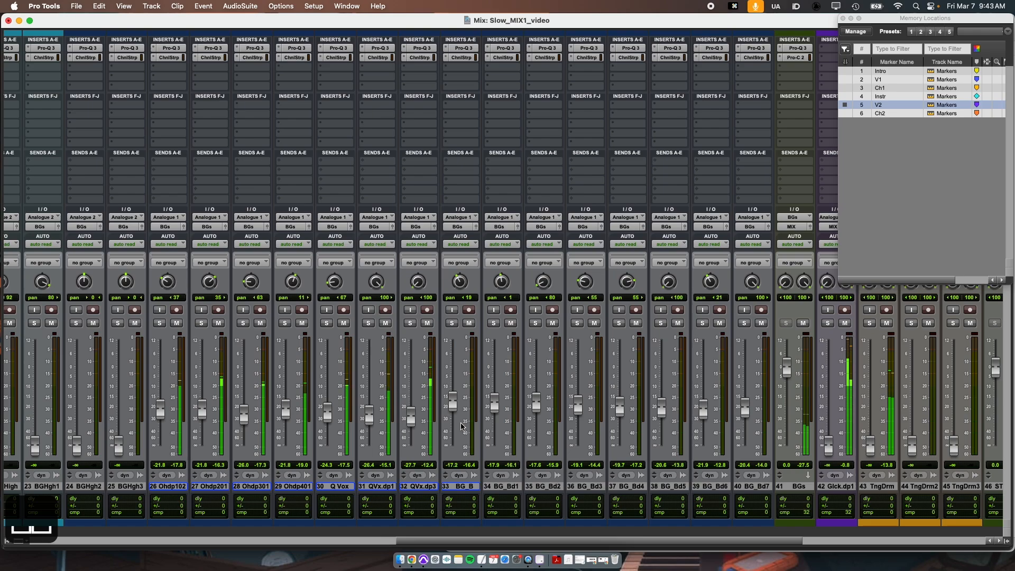
scroll(461, 425, left, 15)
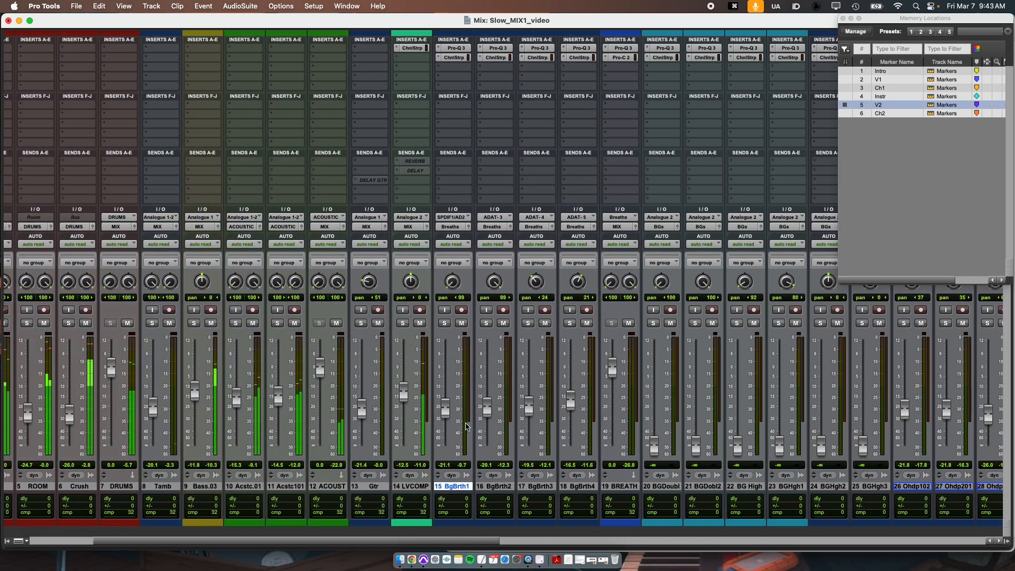
scroll(466, 426, right, 7)
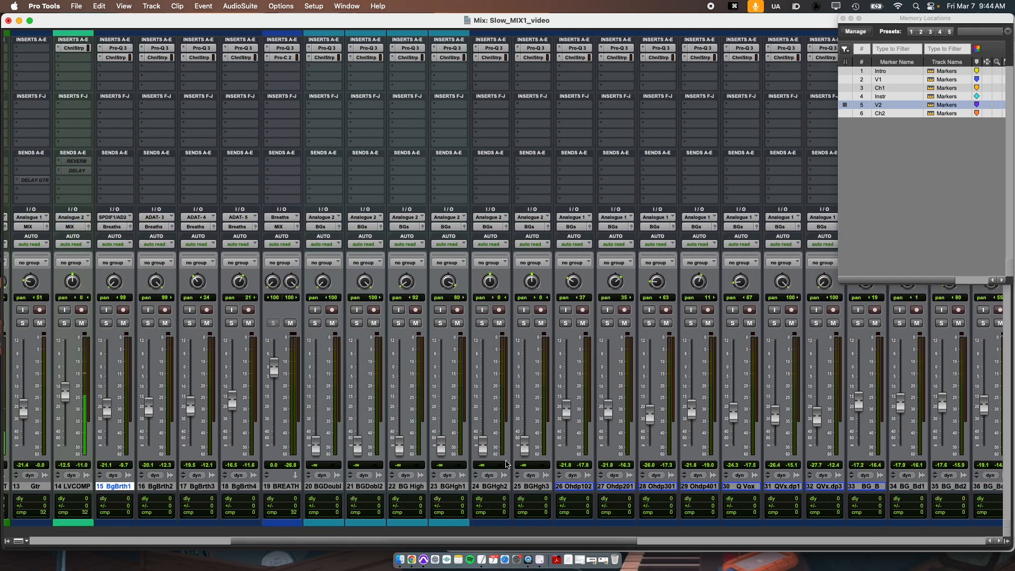
scroll(506, 465, right, 2)
scroll(505, 467, right, 10)
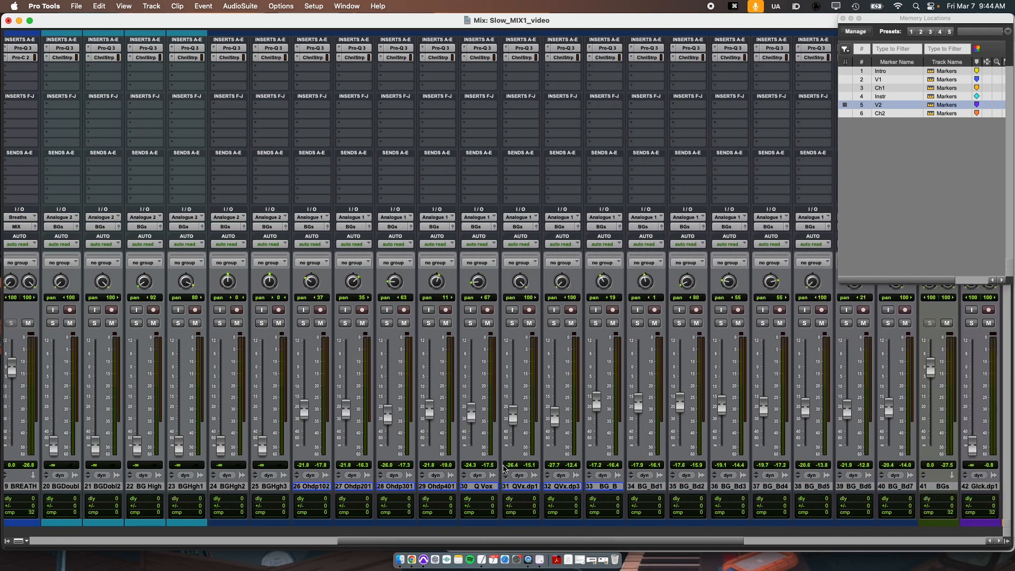
scroll(760, 477, right, 3)
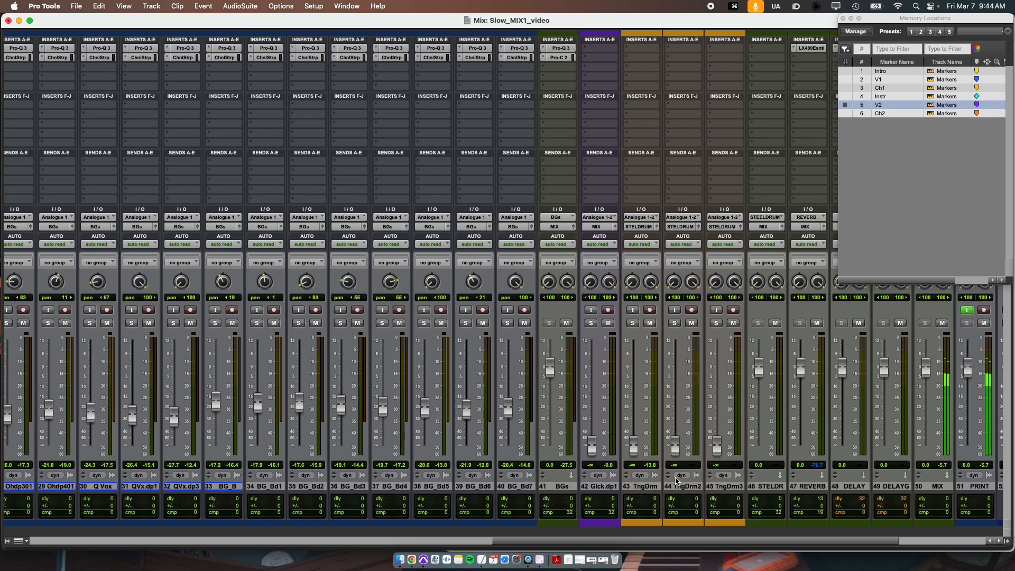
click(635, 486)
key(super+equal)
scroll(717, 407, up, 10)
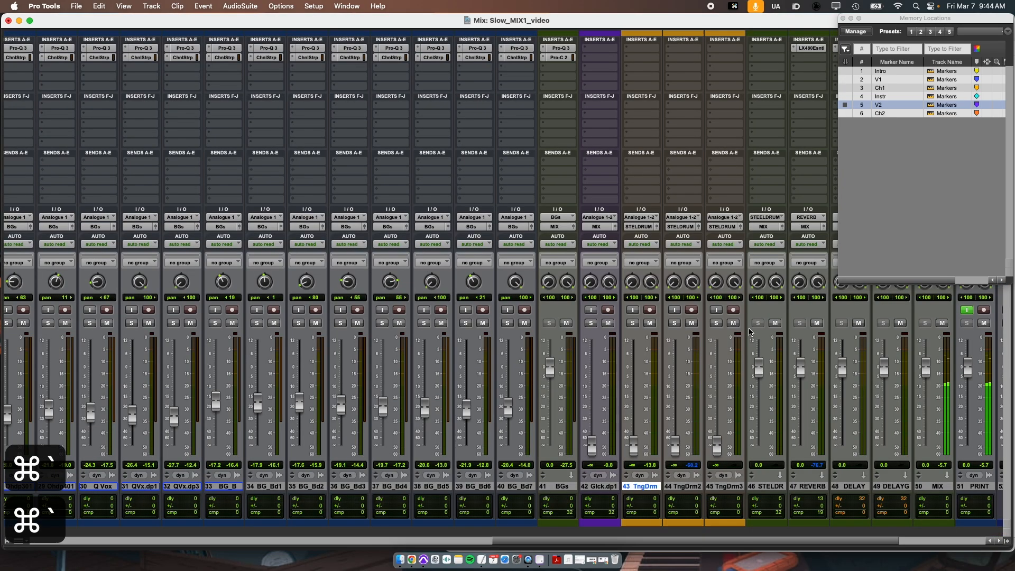
key(super+grave)
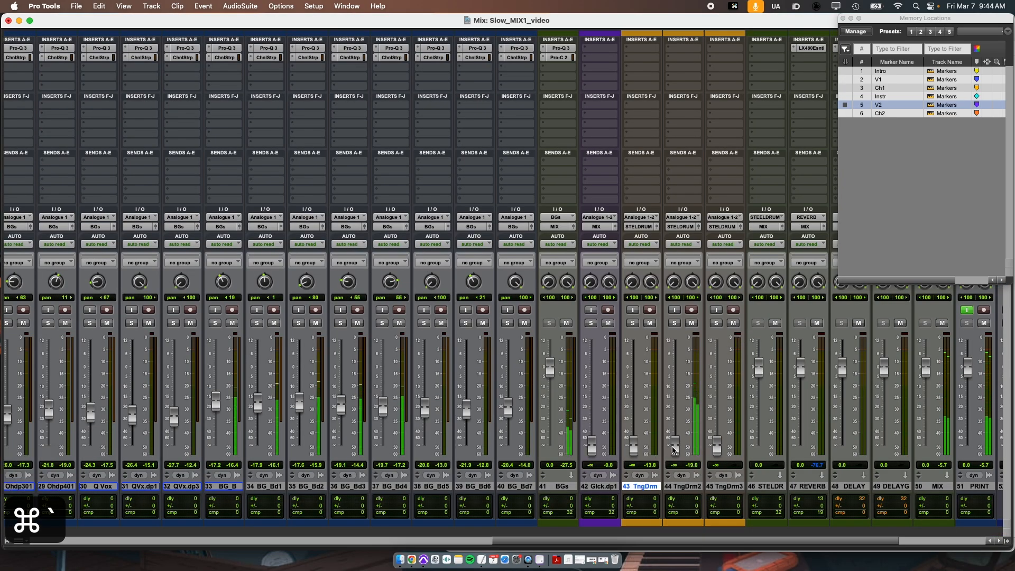
Step: Raise the faders to about -12.1 dB for TngDrm2 and -12.9 dB for TngDrm3 during playback
drag(676, 445, 676, 393)
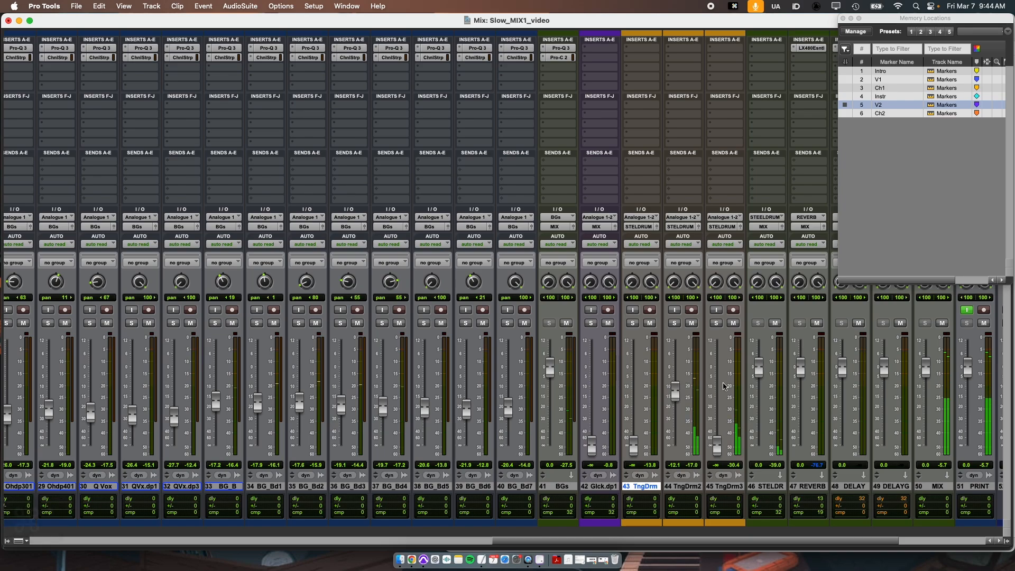
drag(727, 442, 721, 402)
key(super+grave)
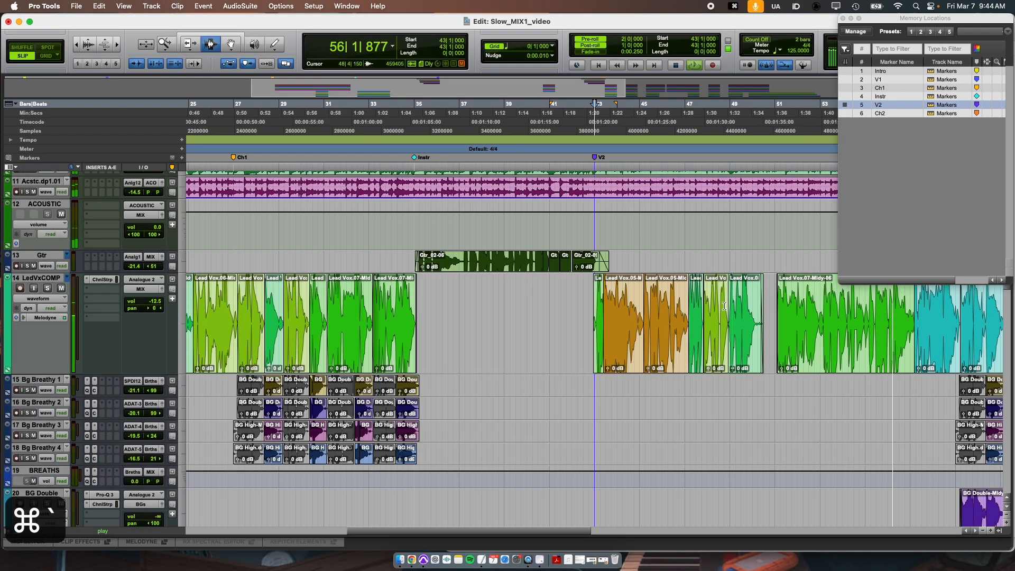
key(space)
key(super+grave)
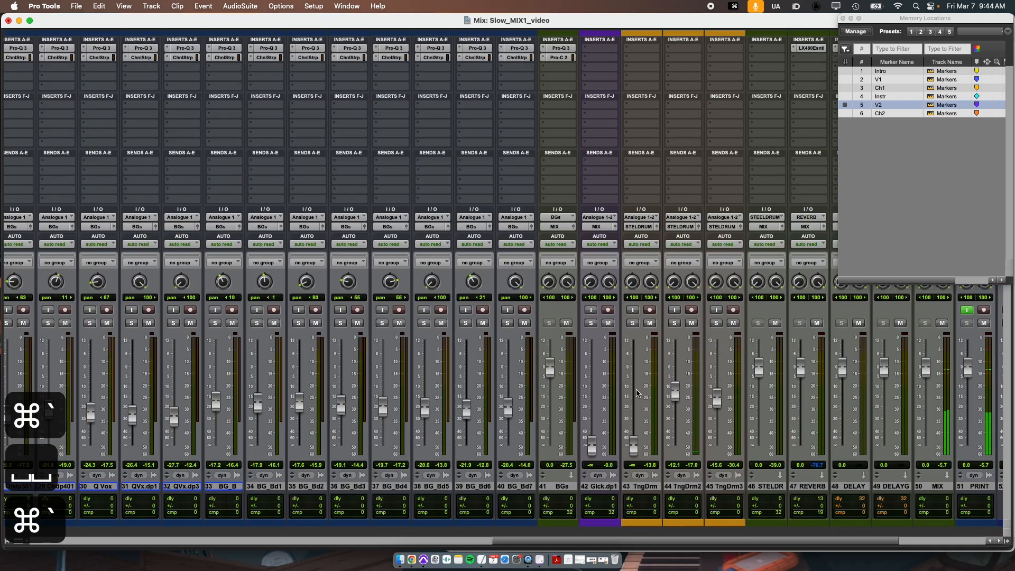
scroll(660, 434, right, 3)
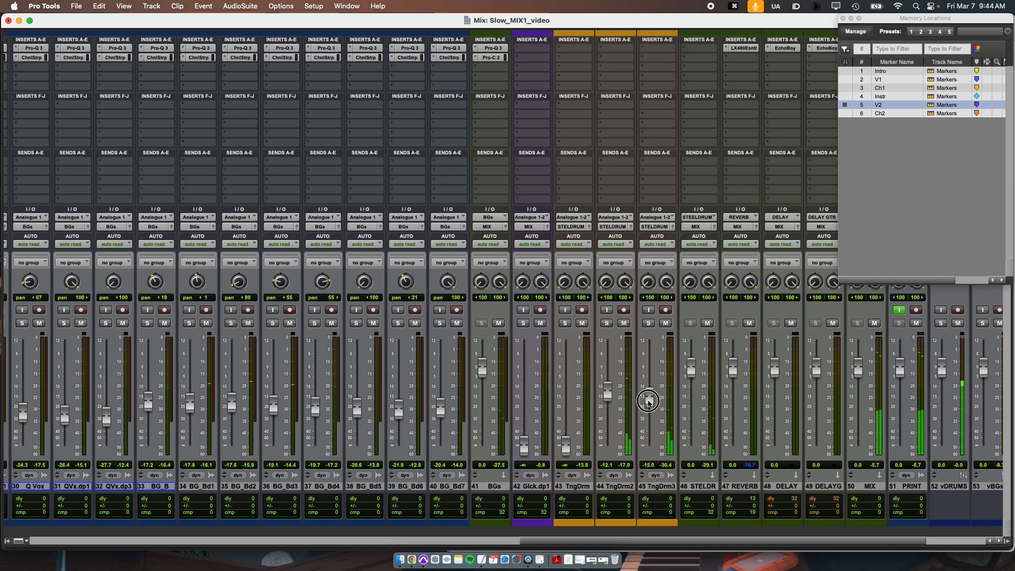
drag(649, 401, 649, 396)
scroll(649, 402, left, 2)
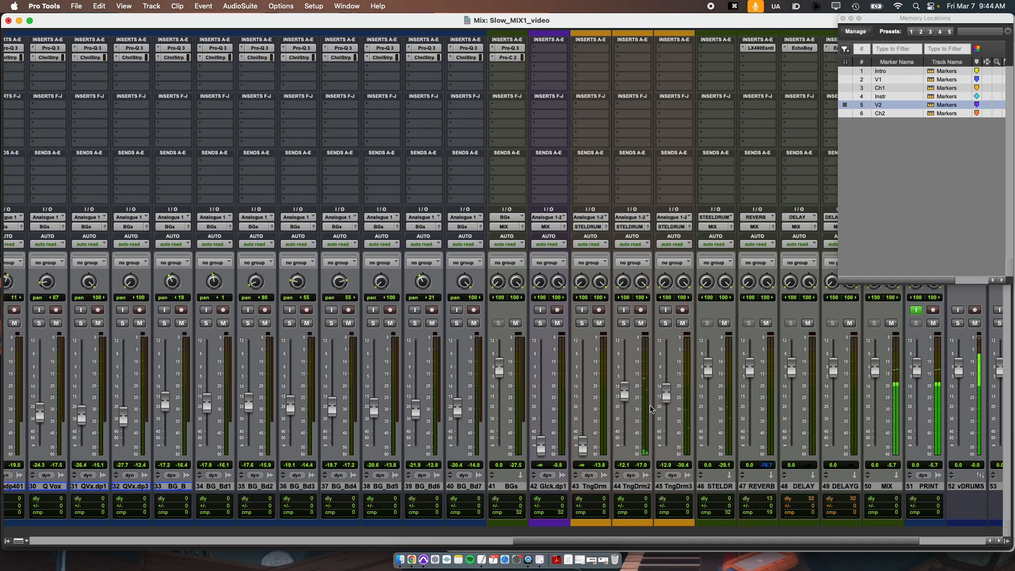
scroll(650, 409, left, 4)
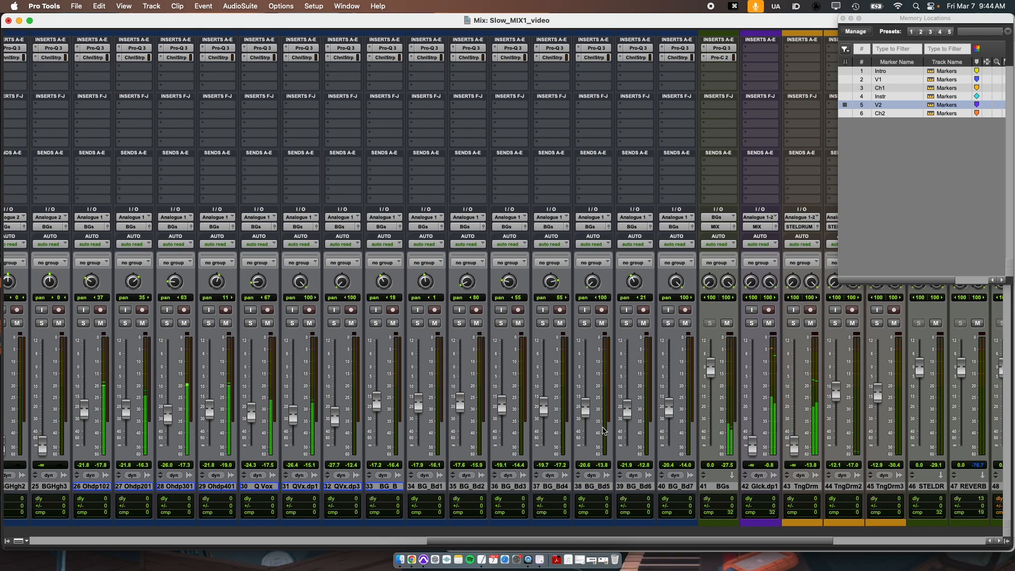
scroll(604, 431, left, 1)
scroll(604, 431, left, 7)
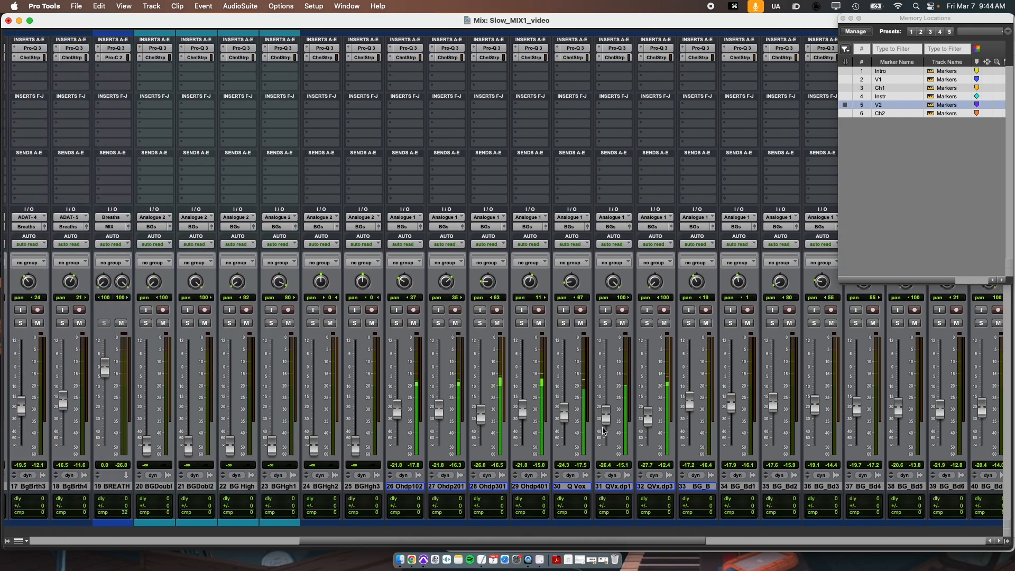
Step: Review the fader levels of the background vocal and neighbouring channels across the Mix window during playback
scroll(167, 483, right, 3)
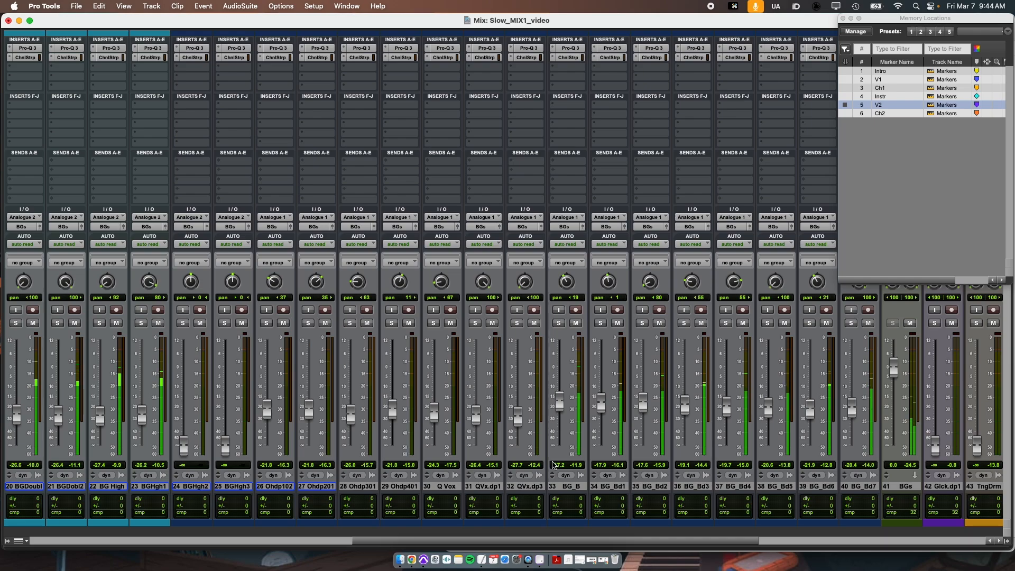
scroll(701, 461, left, 7)
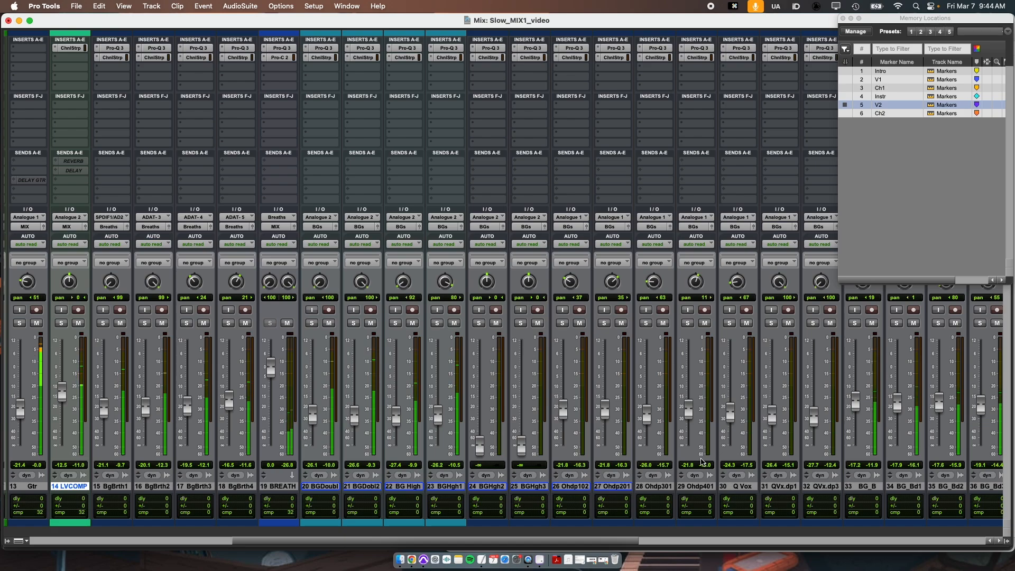
scroll(701, 462, left, 4)
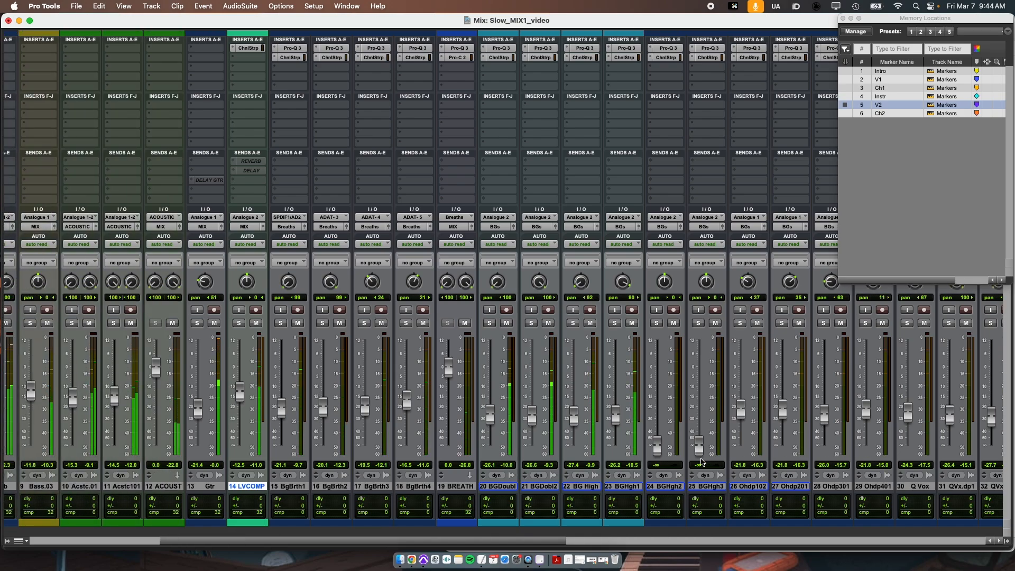
scroll(701, 462, right, 12)
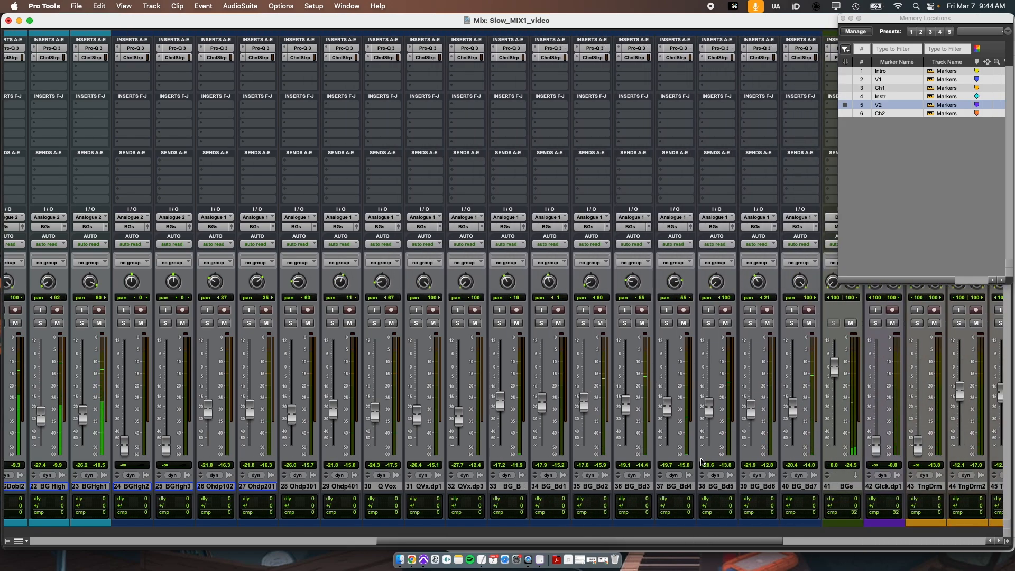
scroll(701, 461, right, 2)
scroll(702, 462, left, 6)
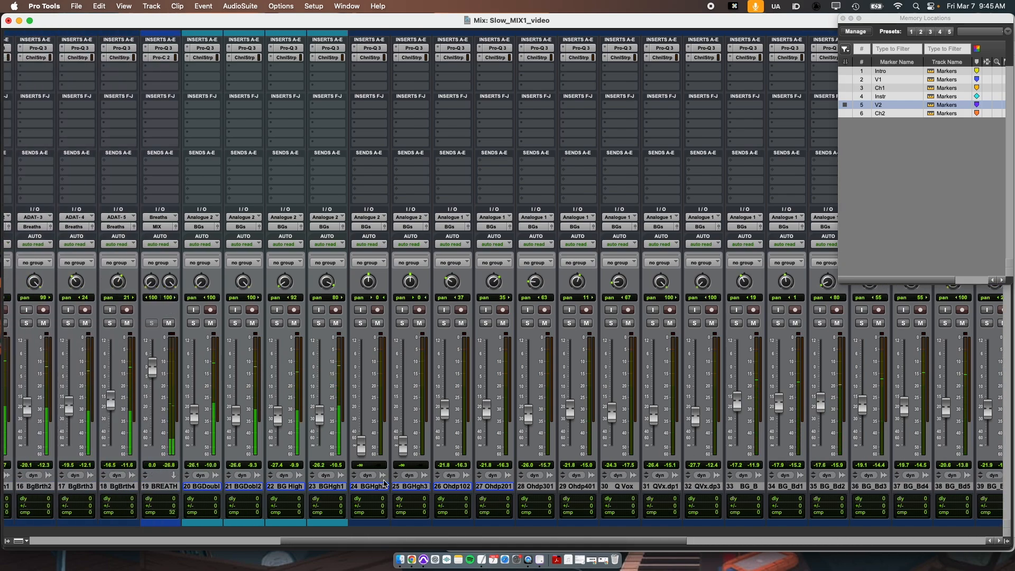
Step: Examine the BGHigh.dup2 and BGHigh.dup3 tracks in the Edit window for clips along the whole song
key(super+grave)
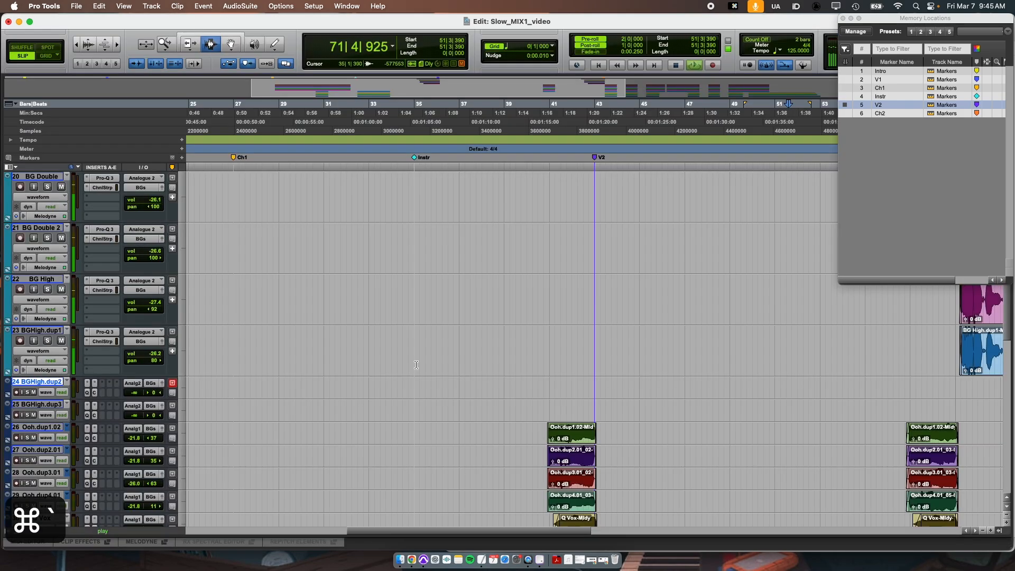
key(r)
key(r)
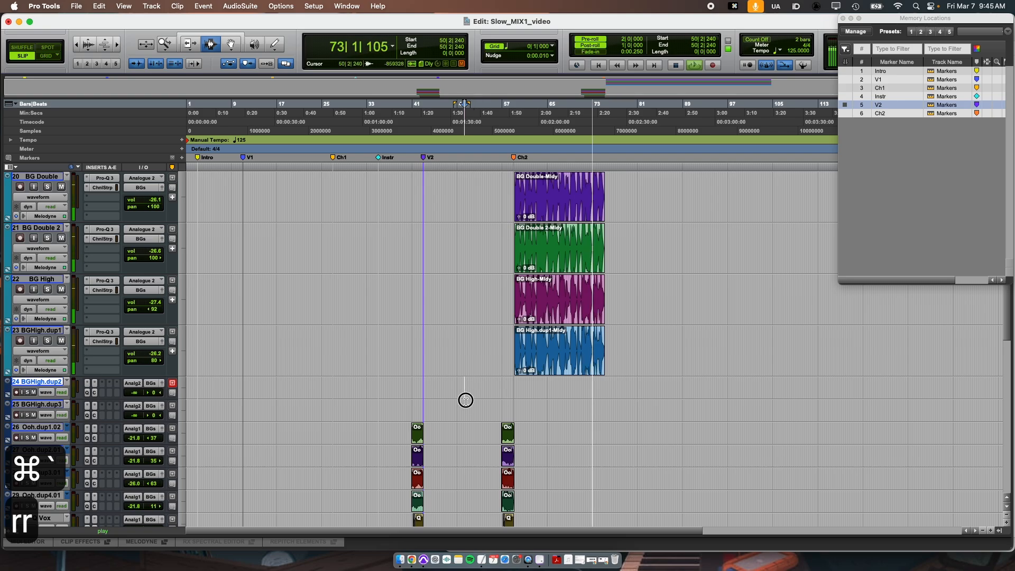
key(super+grave)
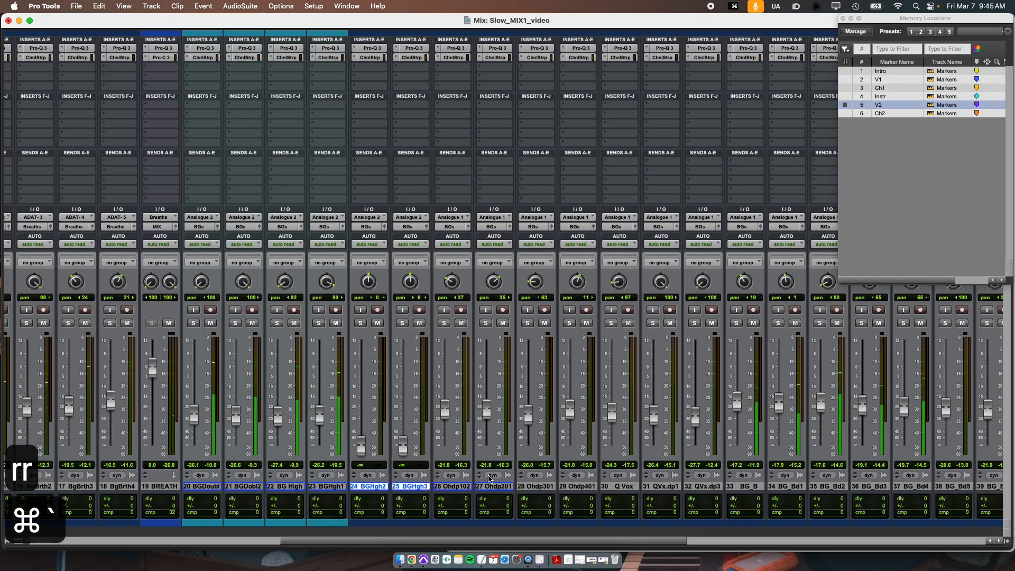
key(super+grave)
key(super+grave)
scroll(569, 449, right, 4)
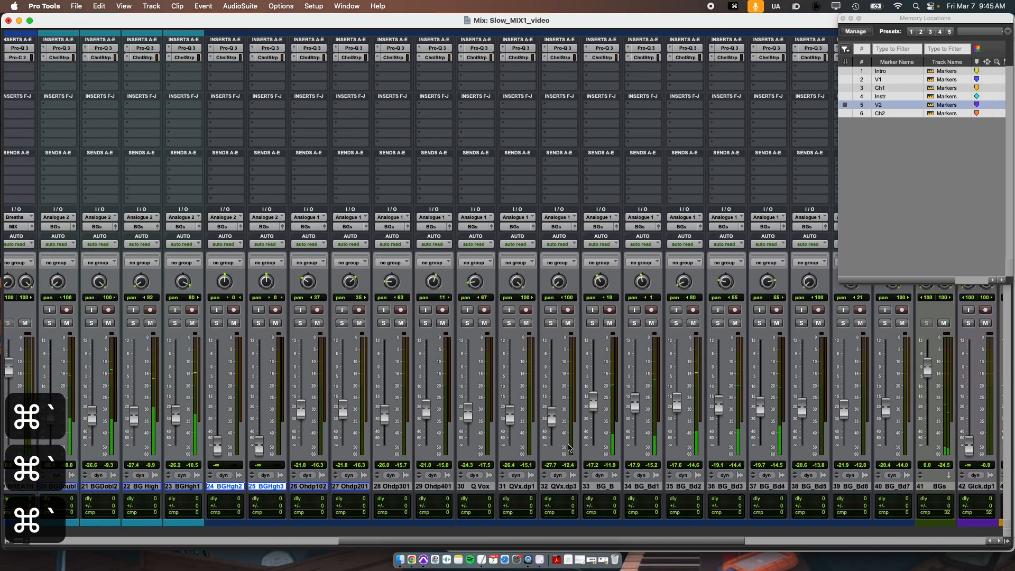
Step: Select the Glck.dp1 track in the Mix window and look for its clips in the Edit window
scroll(570, 448, right, 10)
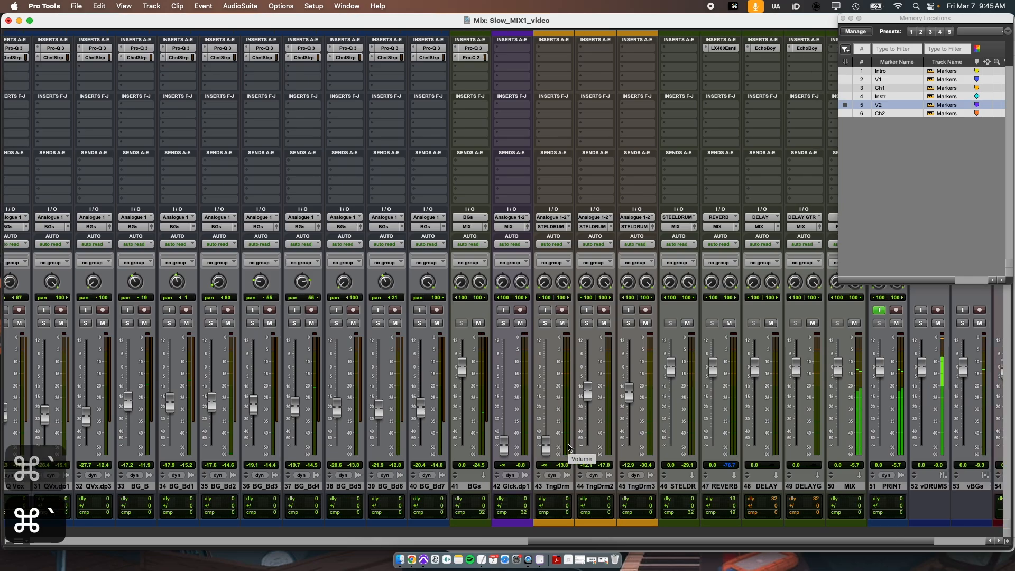
scroll(570, 449, right, 2)
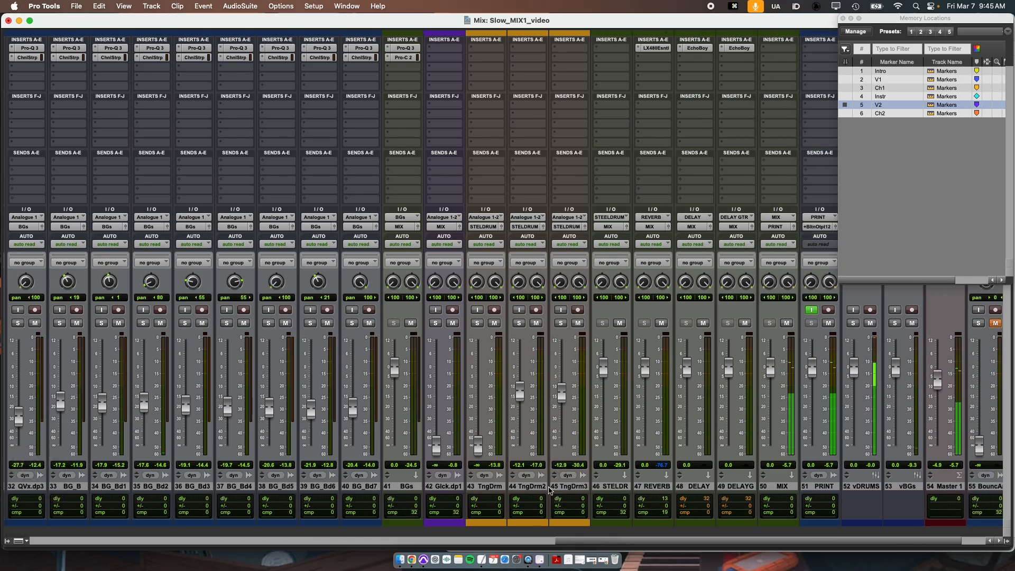
click(440, 485)
key(super+grave)
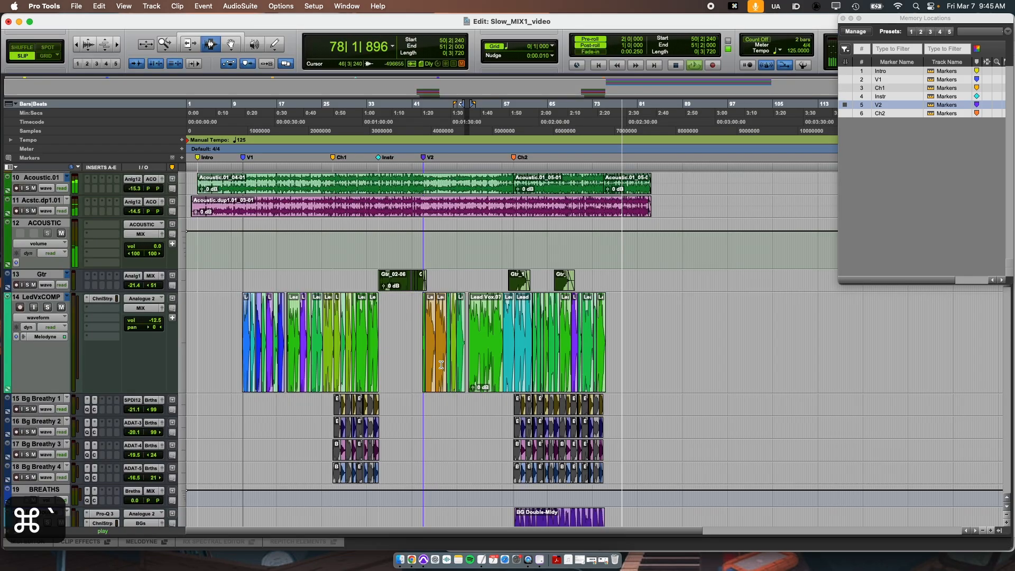
scroll(333, 485, down, 15)
scroll(333, 485, up, 15)
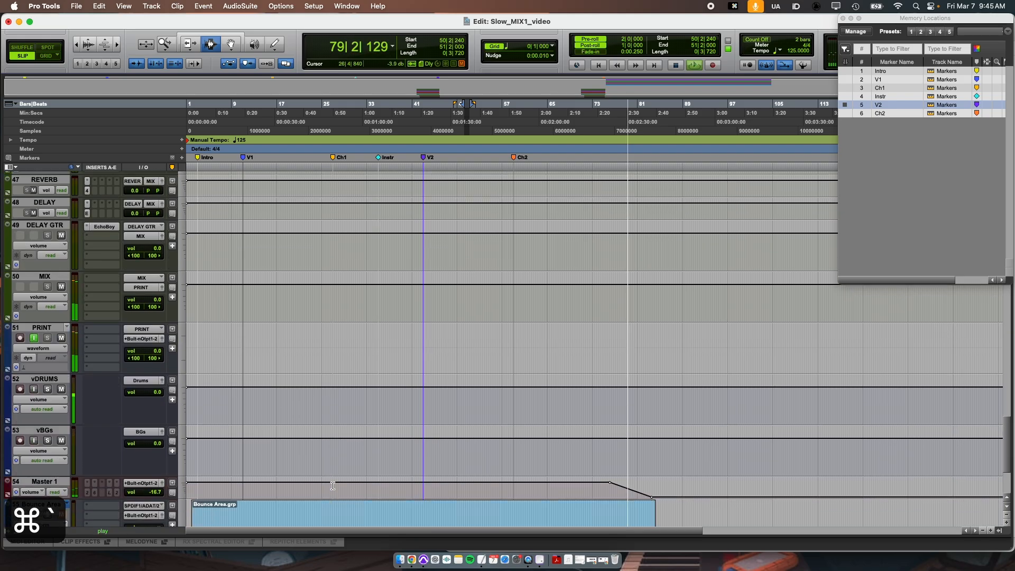
scroll(333, 484, up, 10)
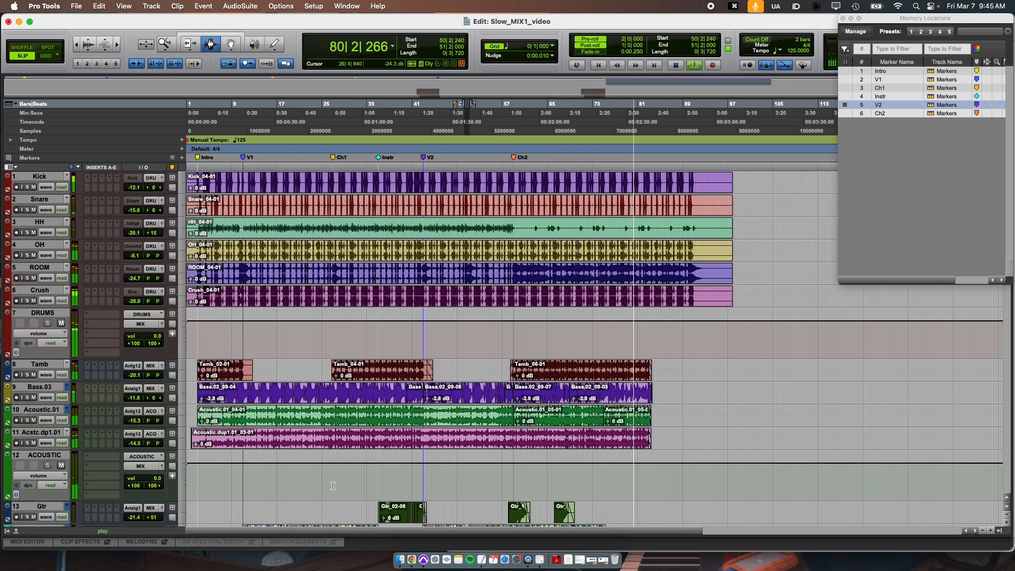
Step: Stop playback, locate the Glock.dup1 clips in the Edit window and start playback at bar 40|4, just before its first clips
key(r)
key(r)
key(t)
key(space)
key(t)
key(t)
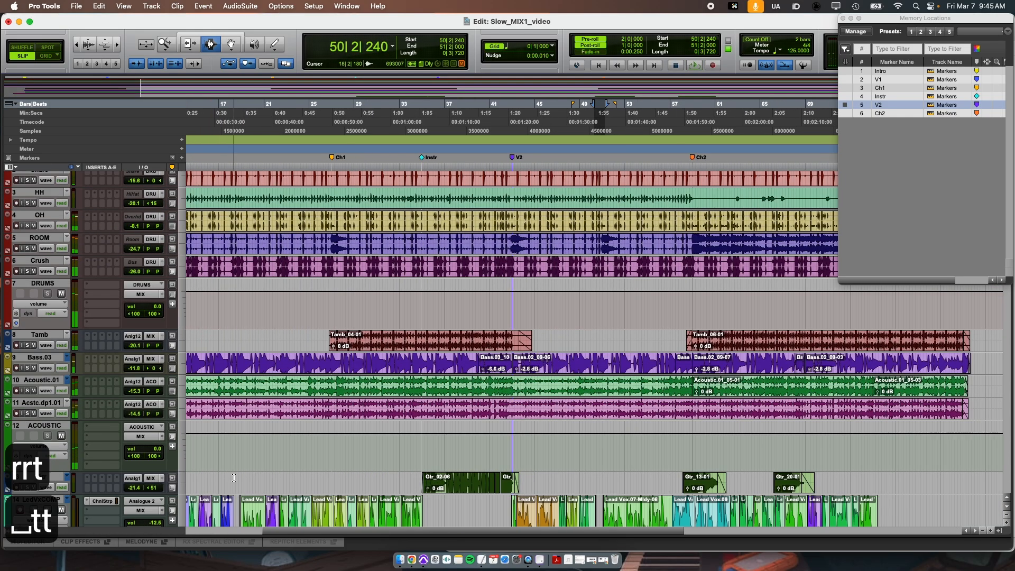
scroll(228, 481, down, 10)
scroll(234, 478, down, 15)
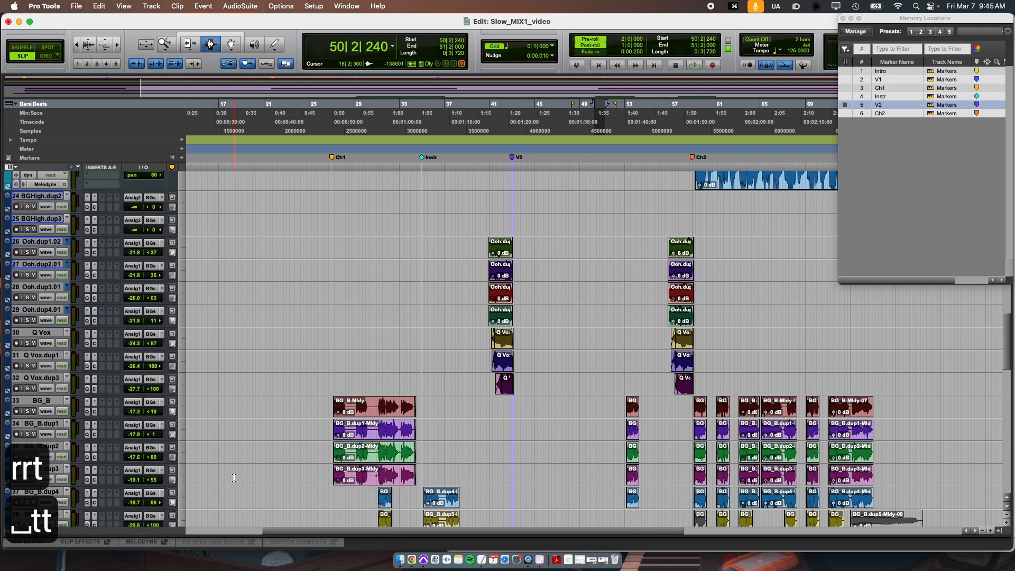
scroll(234, 478, down, 2)
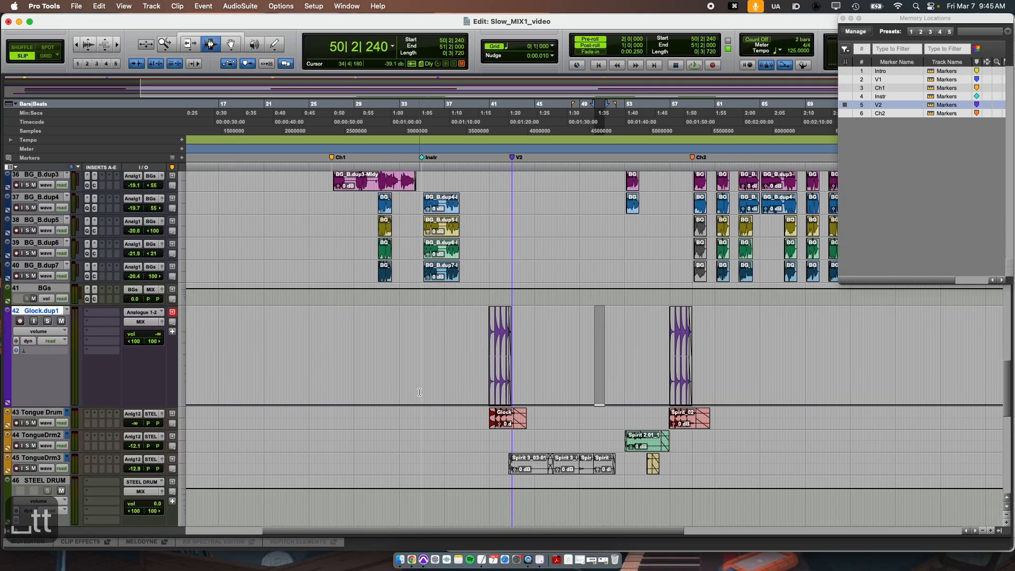
click(487, 347)
key(space)
Step: Raise the faders to about -16.3 dB for Glck.dp1 and -14.7 dB for TngDrm during playback, and stop the song
key(super+grave)
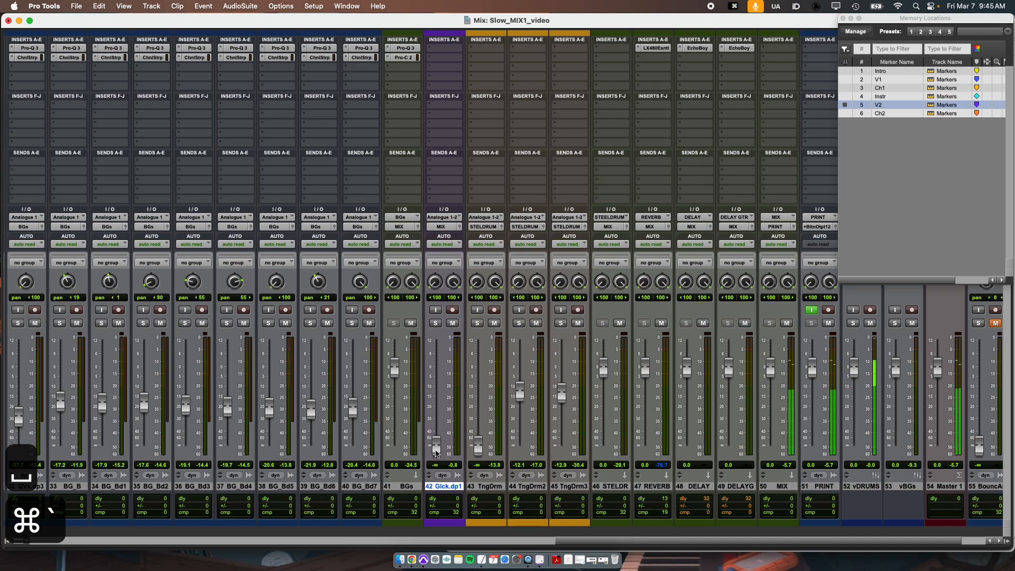
drag(436, 452, 436, 402)
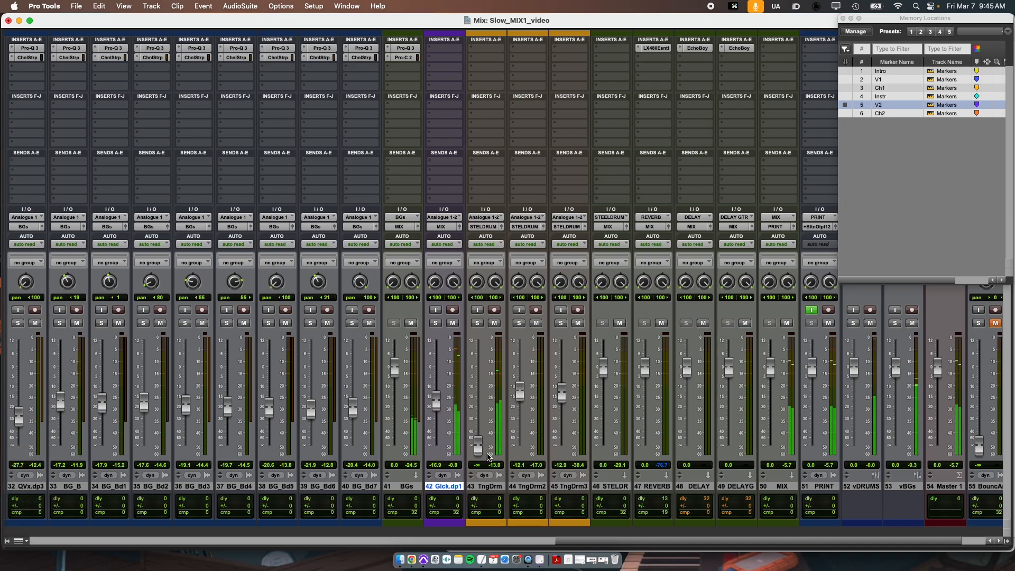
drag(478, 445, 479, 406)
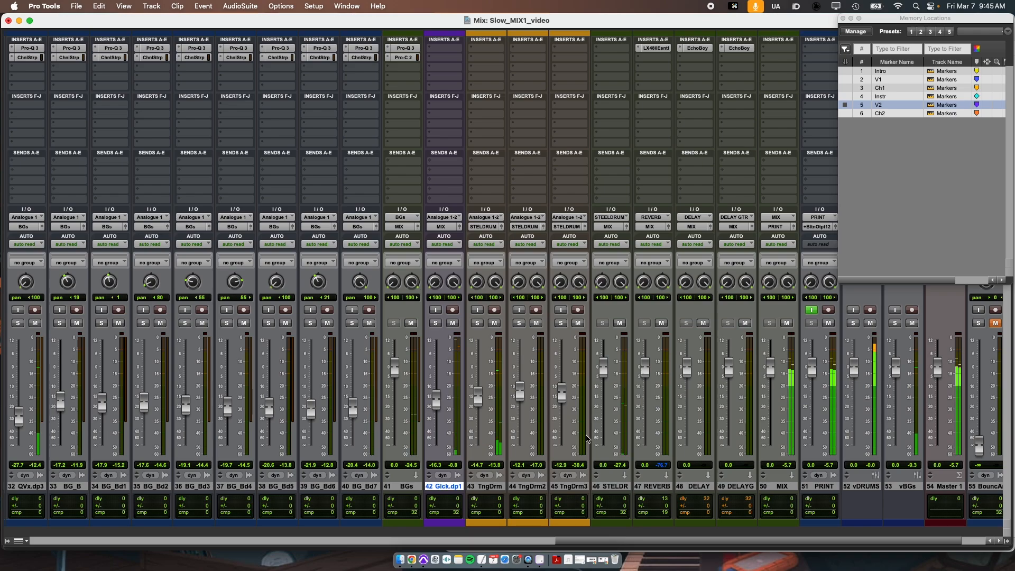
key(space)
key(super+grave)
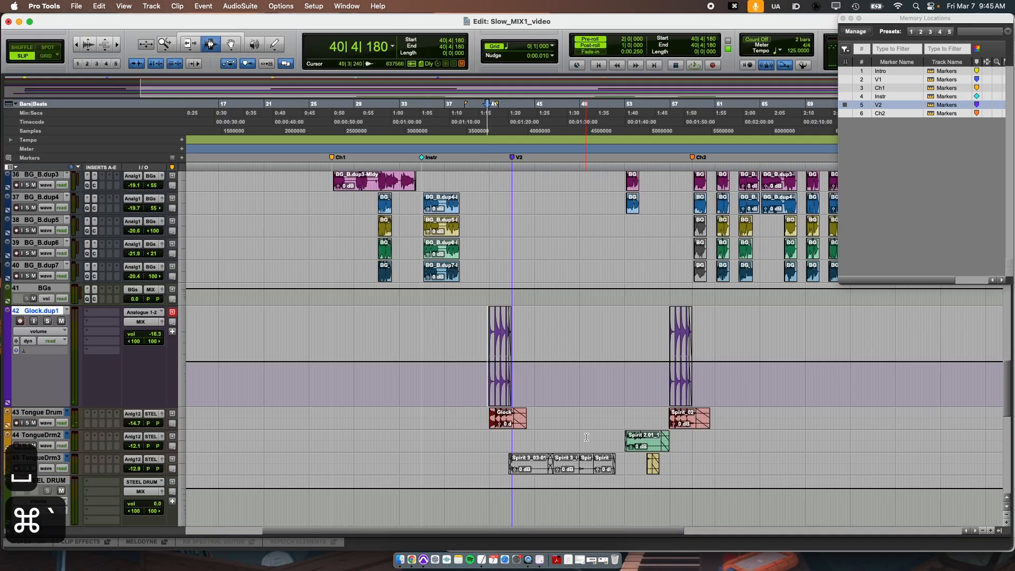
Step: Delete the unused background vocal tracks BGHgh2 and BGHgh3 from the Mix window
key(super+grave)
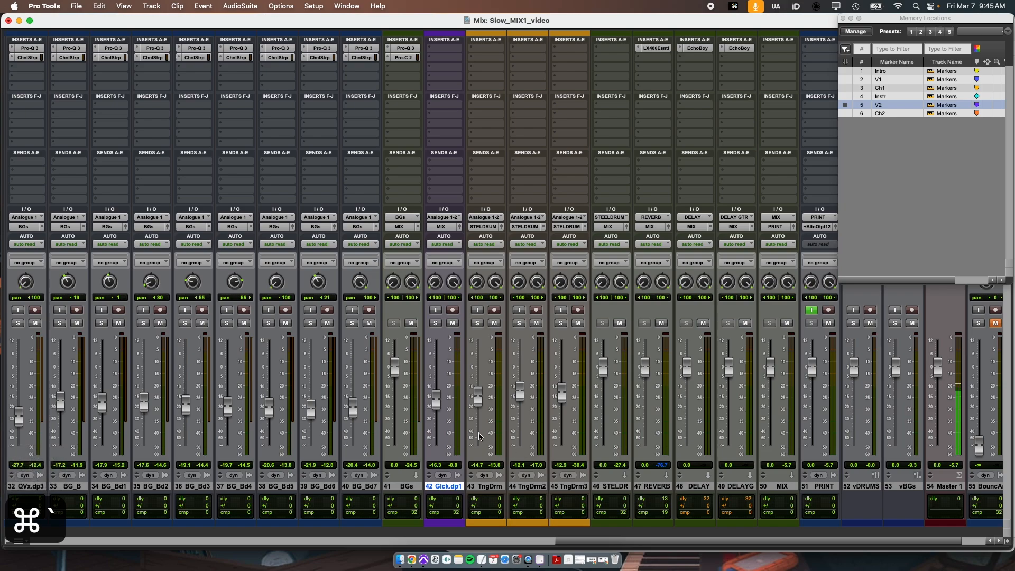
scroll(486, 444, left, 10)
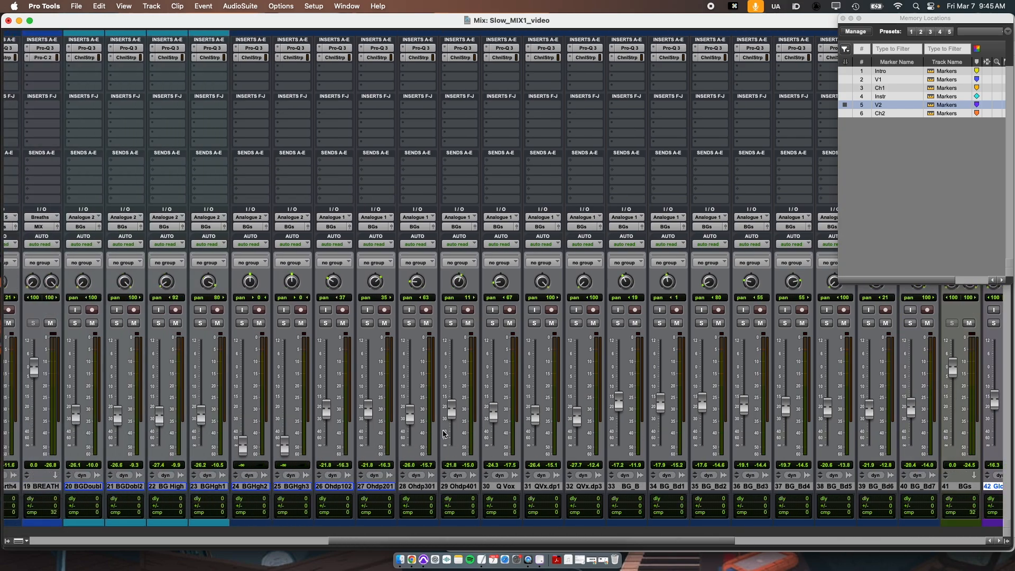
scroll(444, 435, left, 3)
click(367, 486)
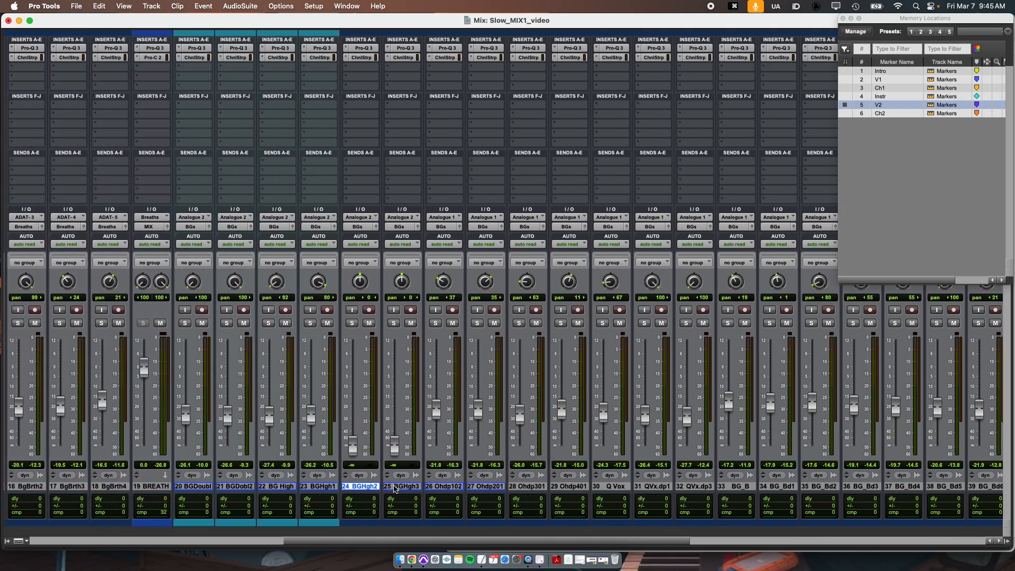
right_click(396, 489)
click(418, 509)
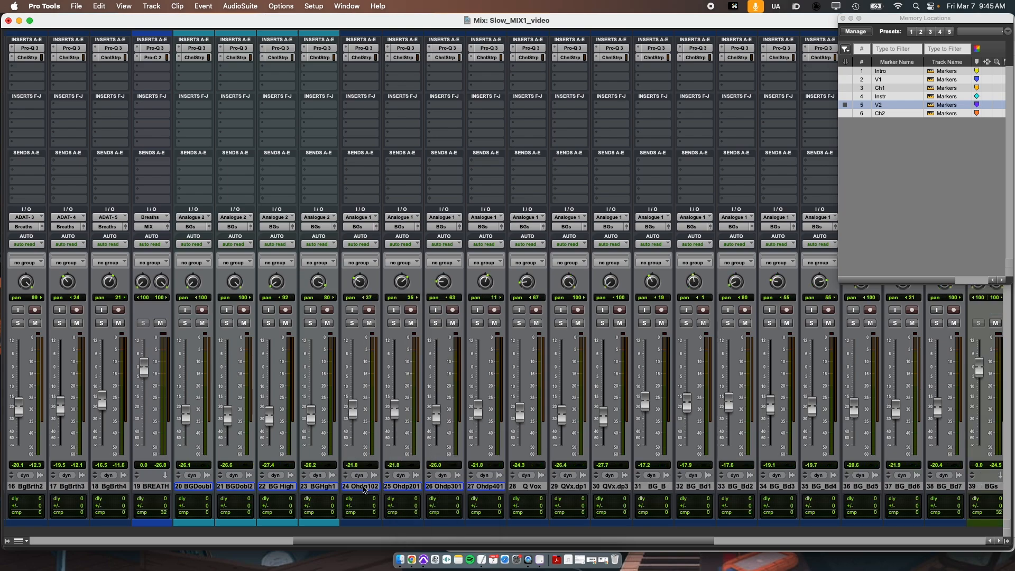
Step: Solo and unsolo the Kick track, and lower its fader to about -12.9 dB
scroll(280, 477, left, 3)
scroll(280, 478, left, 3)
scroll(408, 474, left, 3)
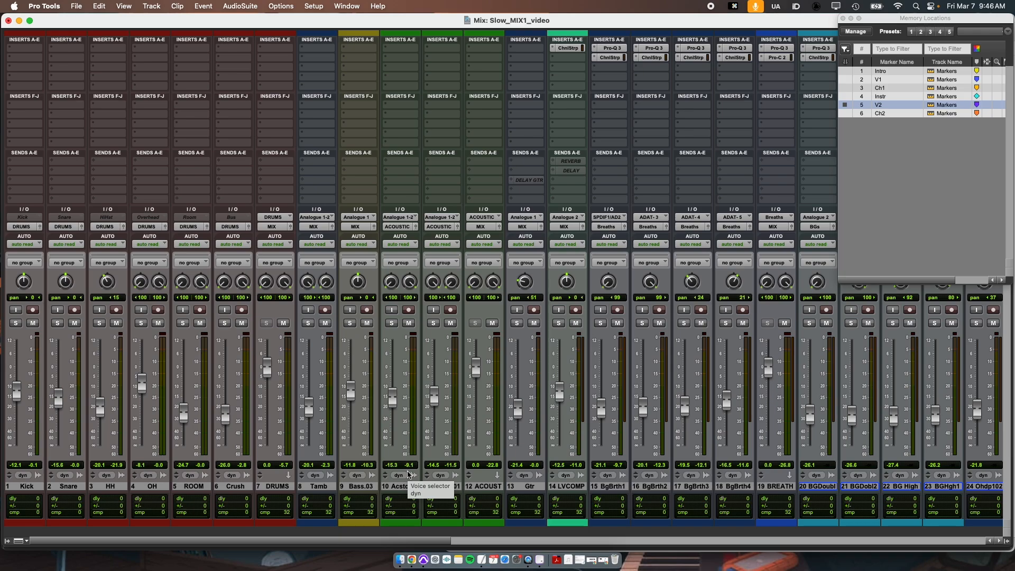
click(15, 324)
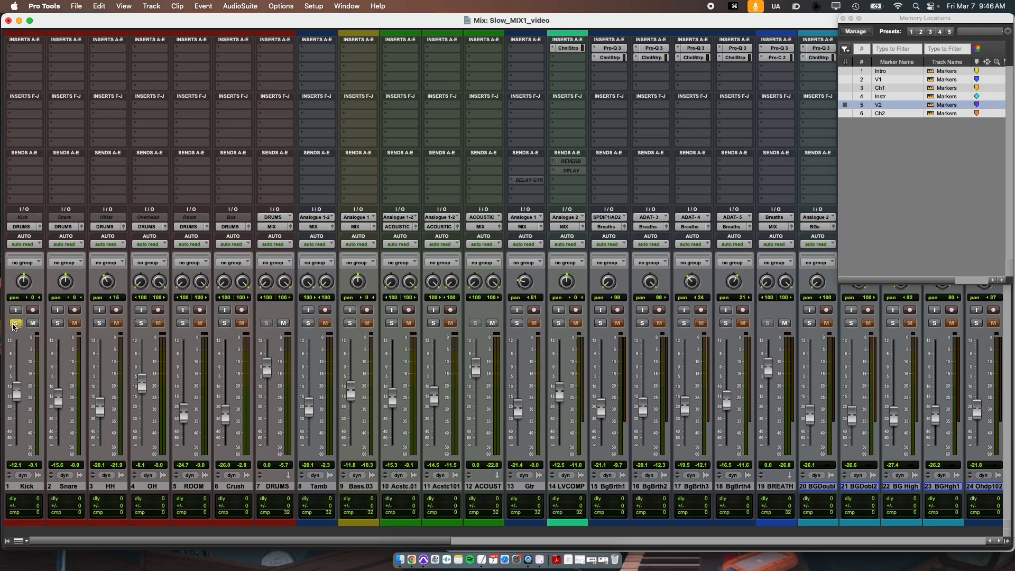
click(16, 324)
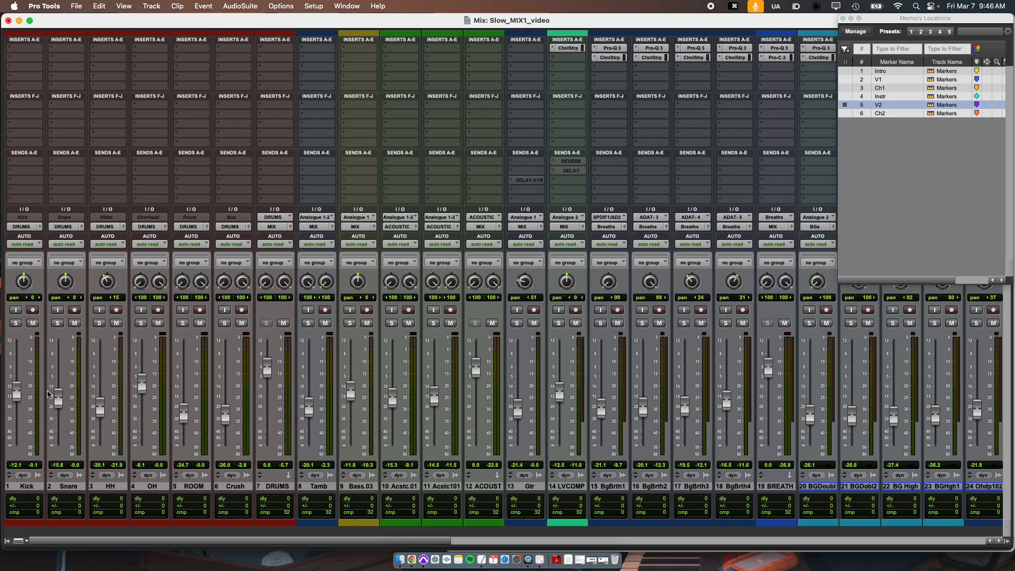
click(16, 323)
click(16, 323)
mouse_move(16, 390)
mouse_down()
mouse_move(16, 379)
mouse_move(16, 400)
mouse_up()
Step: Select the Gtr track and highlight its first group of clips in the Edit window, from bar 34|4 to 44|2
click(533, 488)
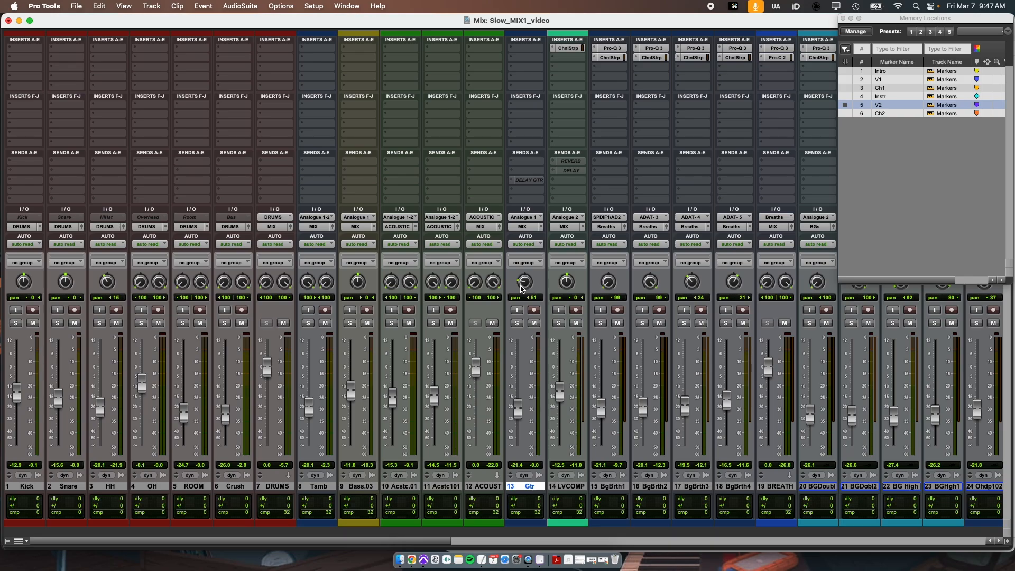
key(super+grave)
scroll(555, 346, up, 8)
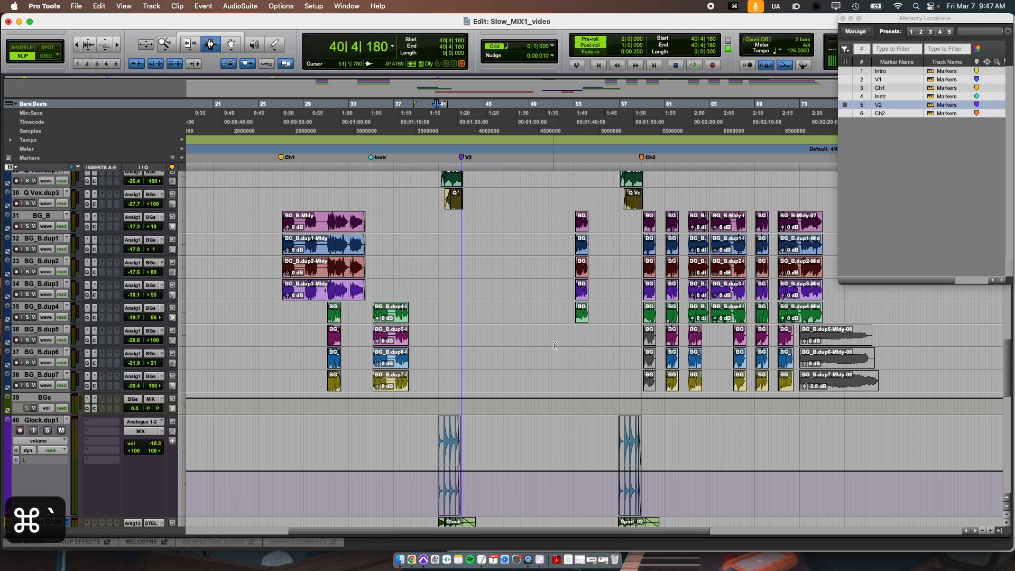
scroll(554, 346, down, 10)
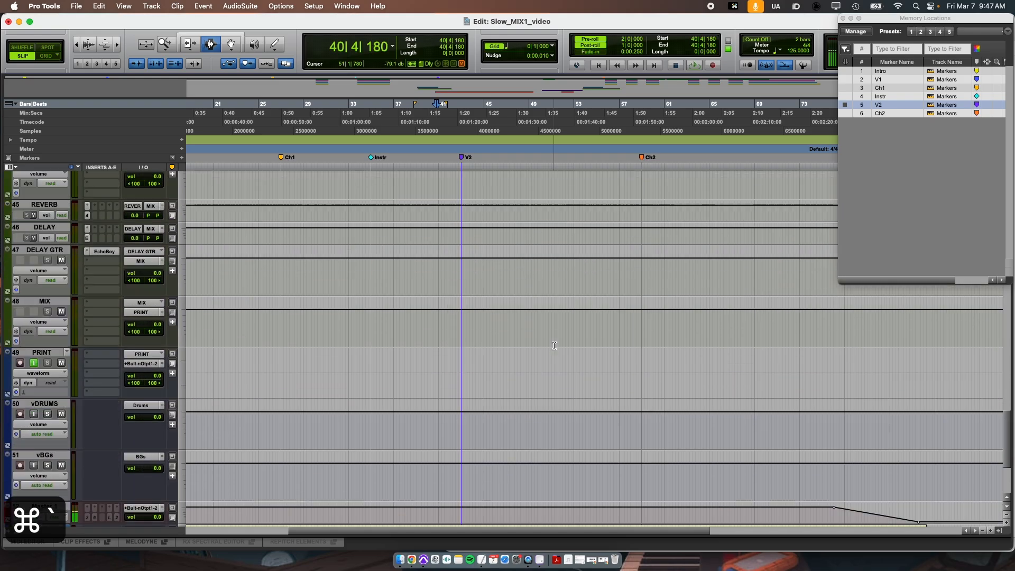
scroll(554, 346, up, 15)
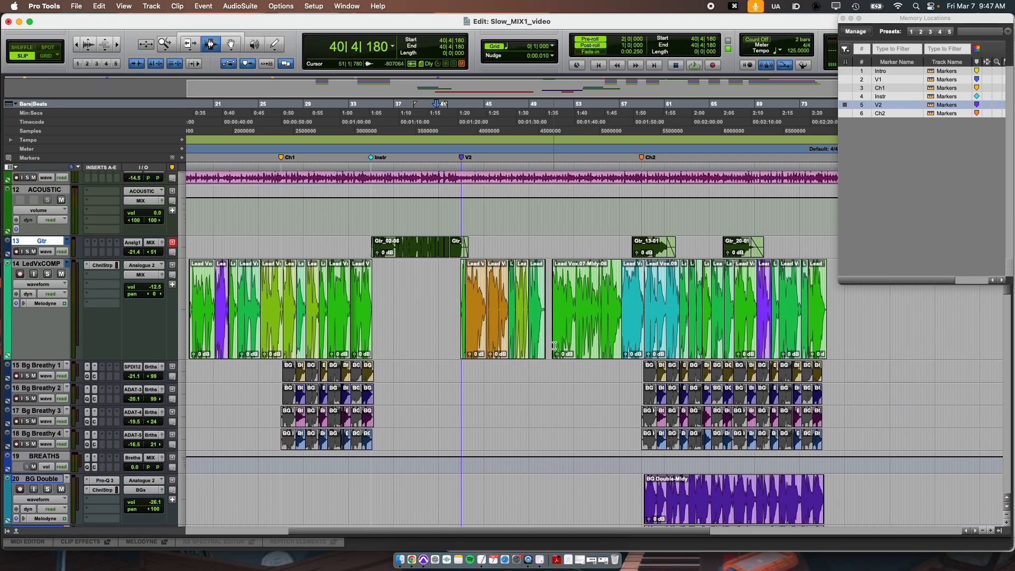
click(373, 246)
drag(368, 246, 476, 243)
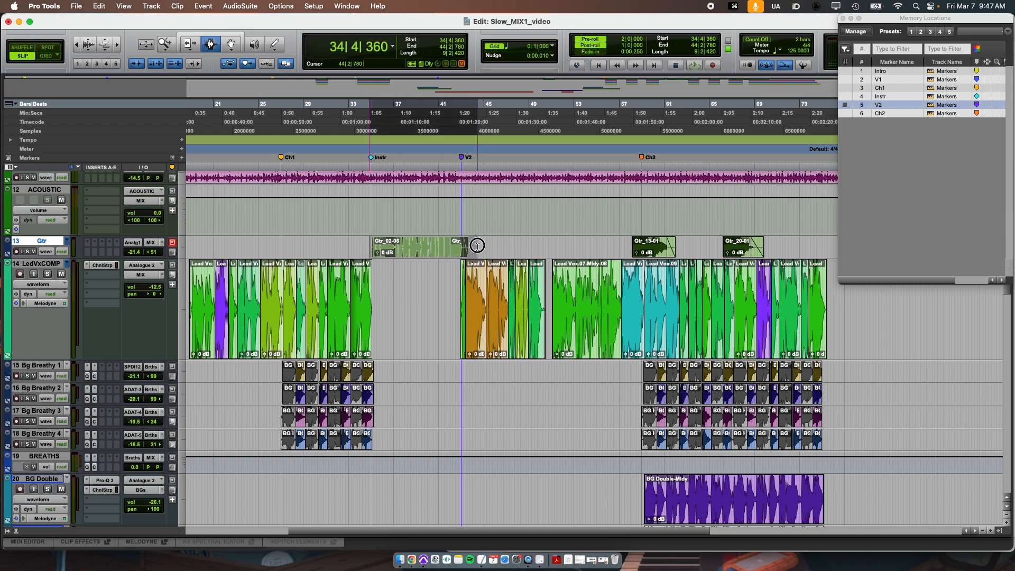
Step: Move the song position to the Instr marker and return to the Mix window
click(886, 90)
click(888, 95)
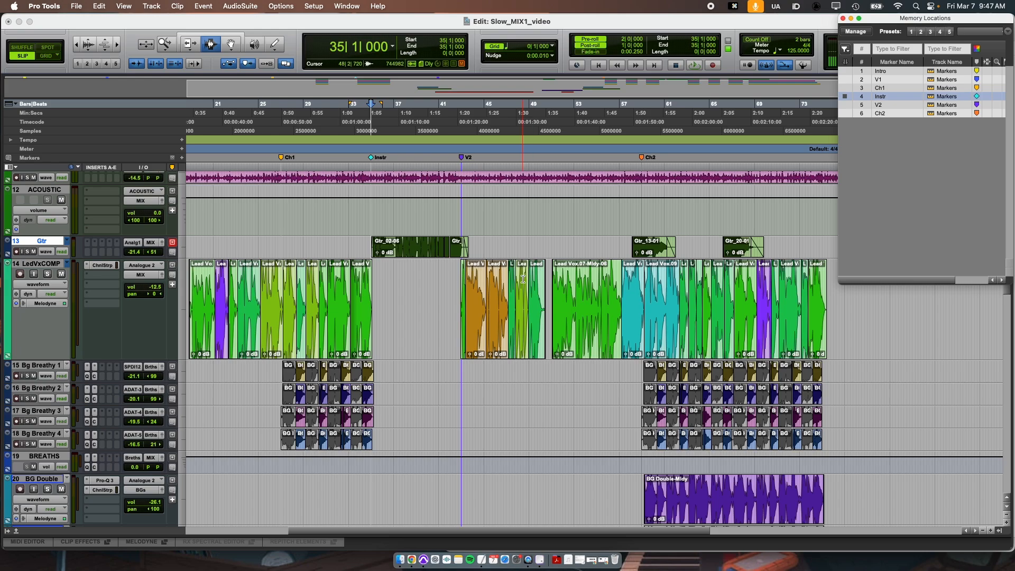
key(super+grave)
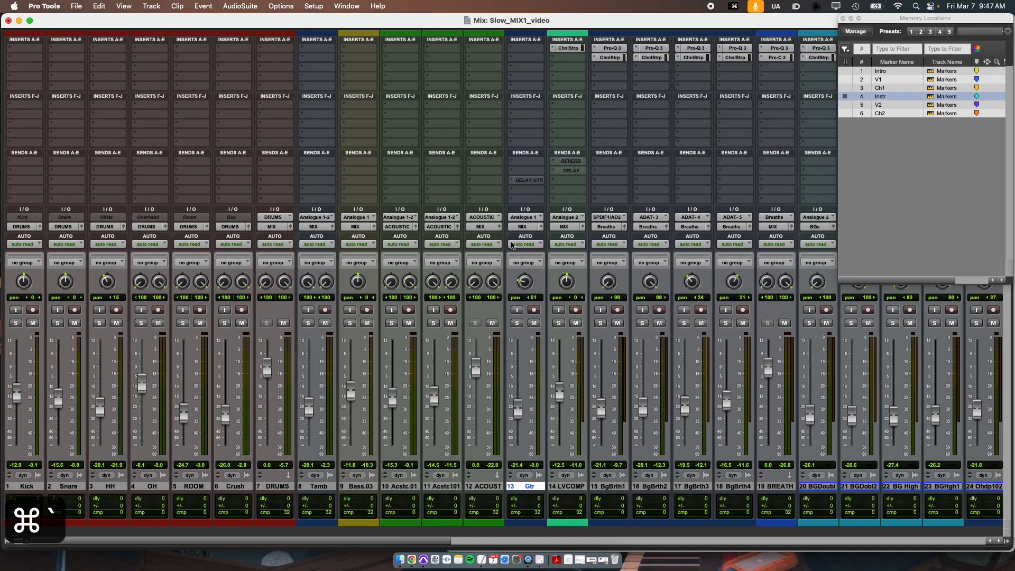
Step: Activate the inactive DELAY GTR send on the Gtr track and check its send fader
click(531, 180)
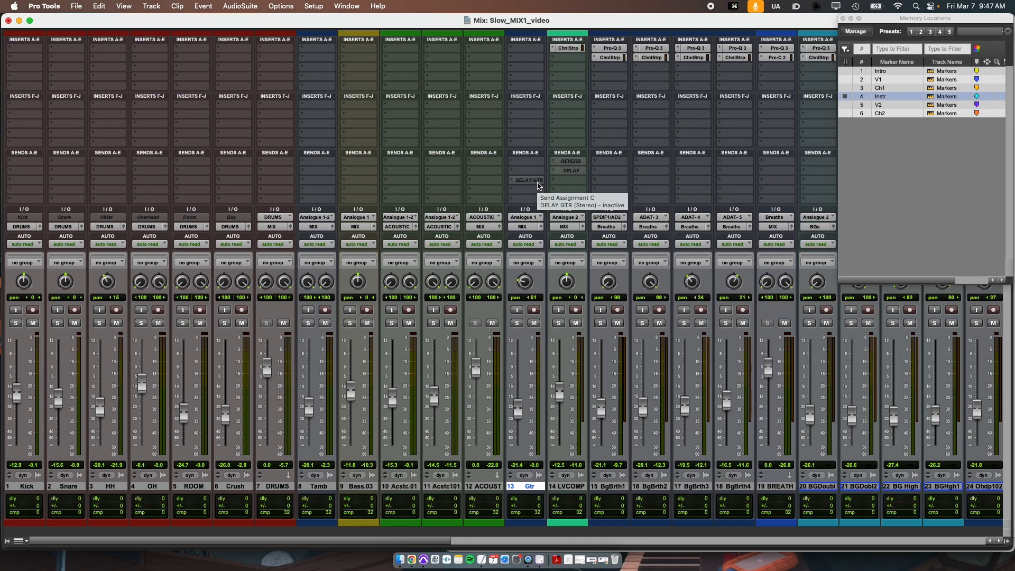
ctrl+super+click(538, 183)
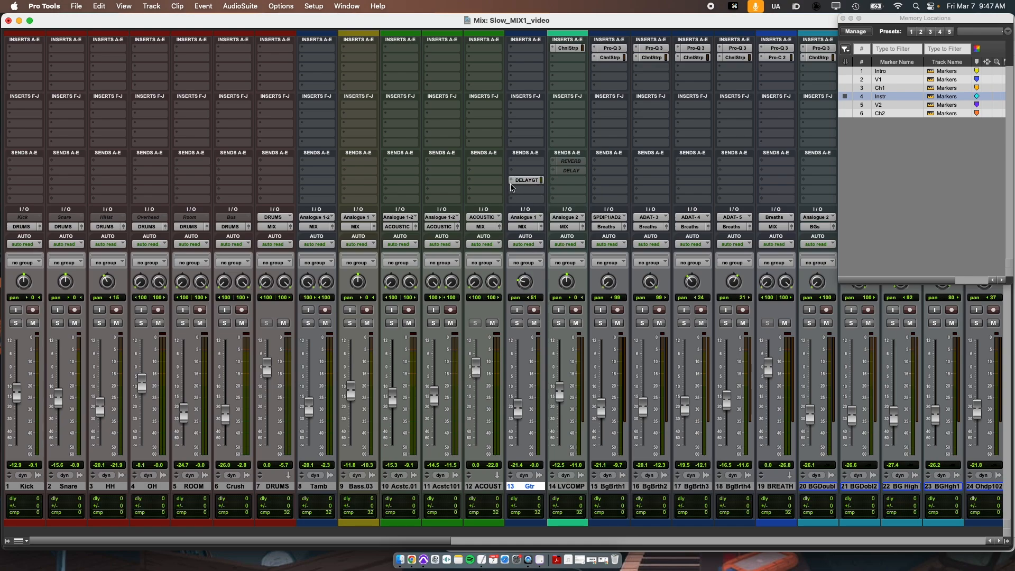
click(527, 181)
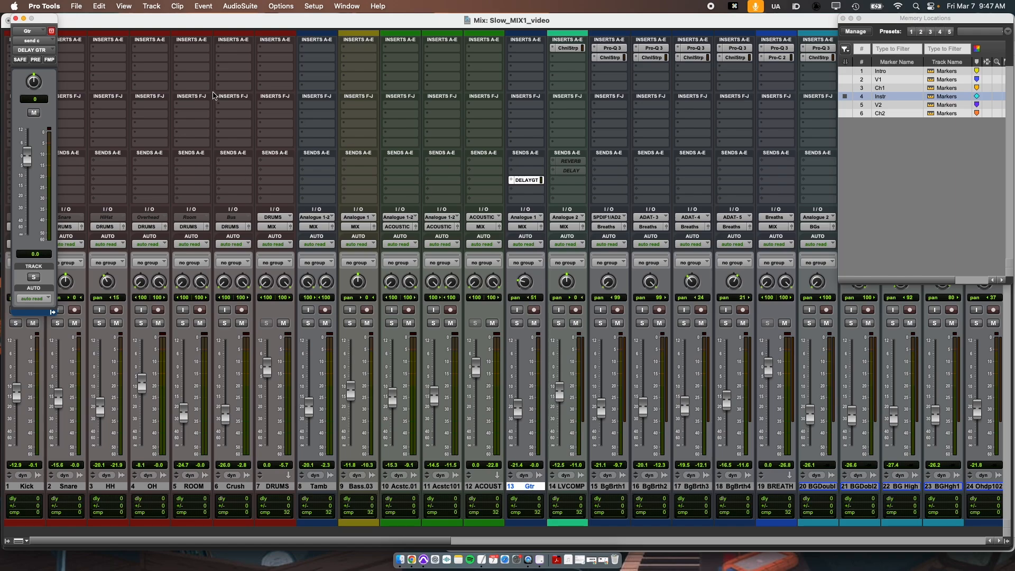
drag(40, 91, 21, 38)
click(13, 20)
Step: Select the DELAY GTR return track and look over its EchoBoy plug-in settings
scroll(343, 156, right, 15)
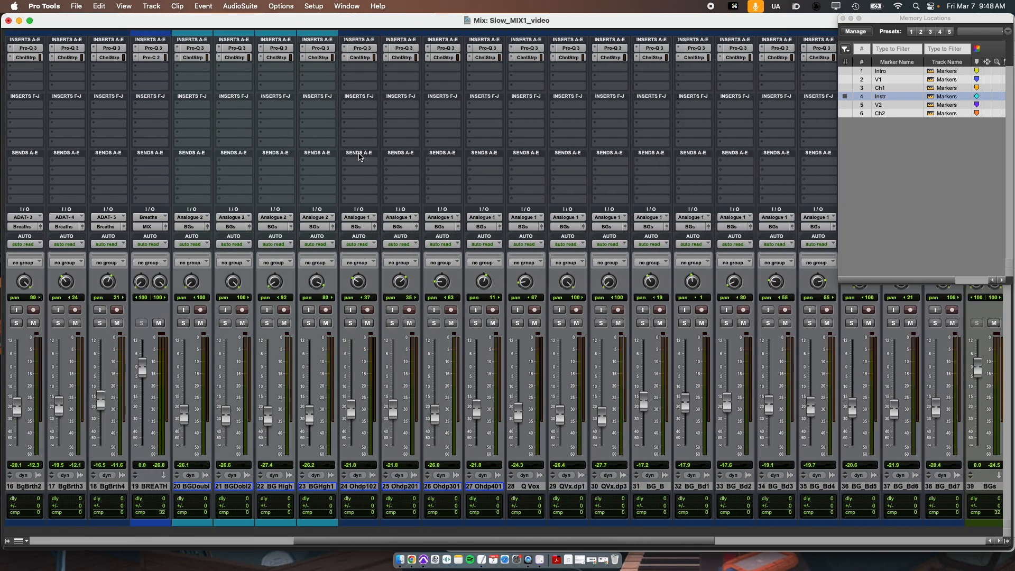
scroll(357, 161, right, 2)
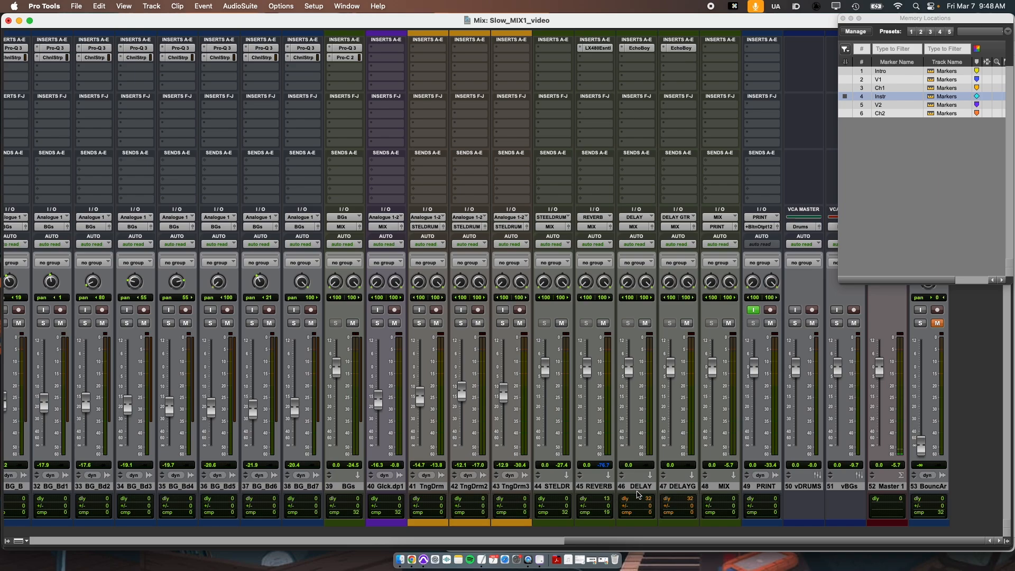
click(678, 486)
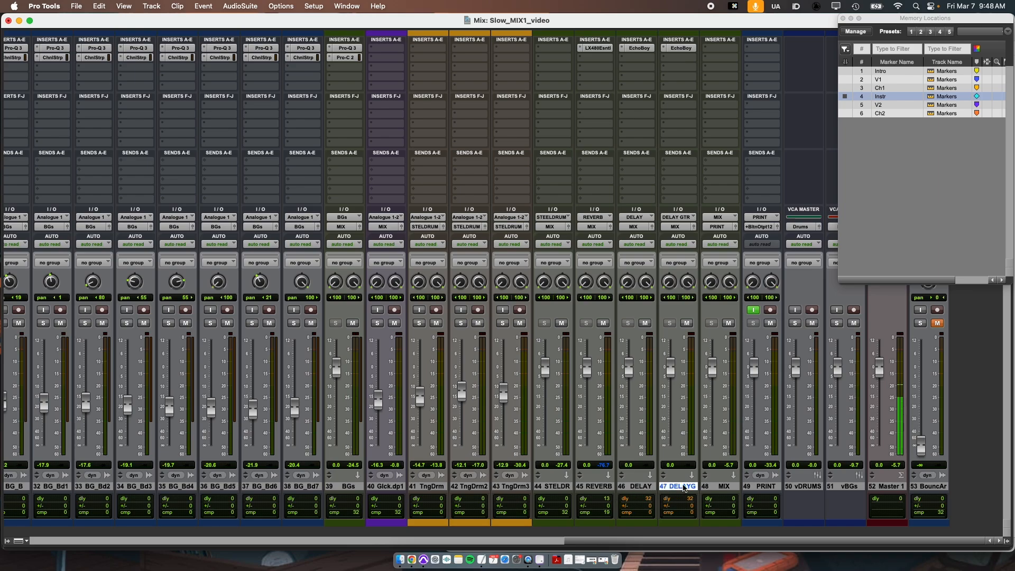
click(682, 48)
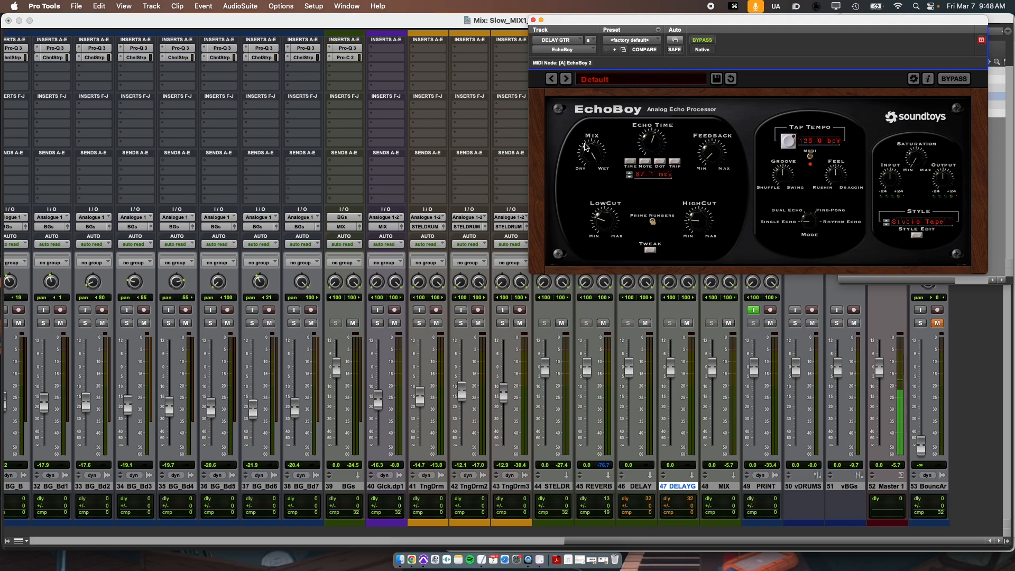
click(533, 20)
Step: Play the soloed Gtr track from the Instr marker and zoom in on its clips in the Edit window timeline
scroll(544, 202, left, 3)
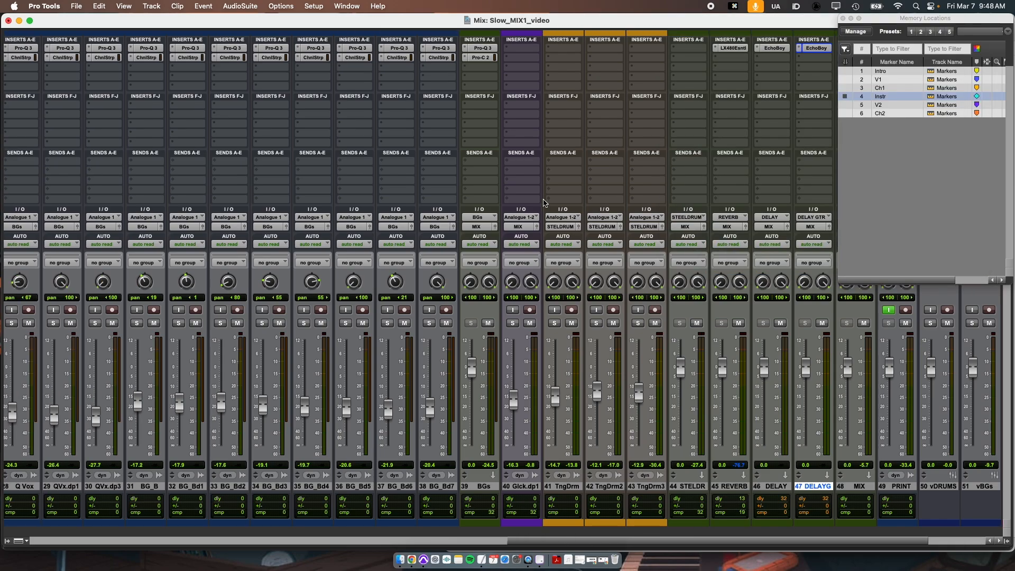
scroll(544, 202, left, 15)
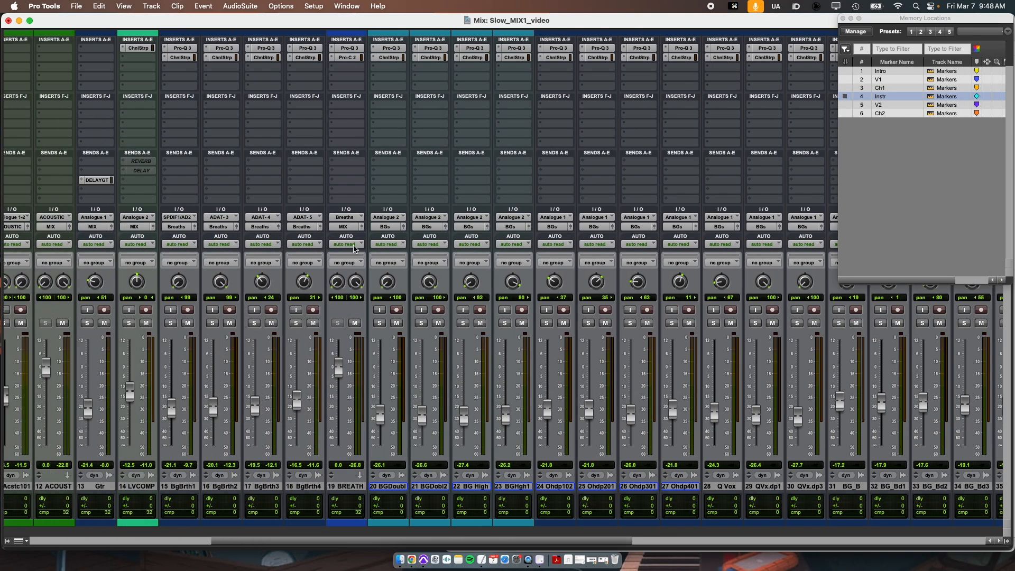
scroll(355, 249, left, 2)
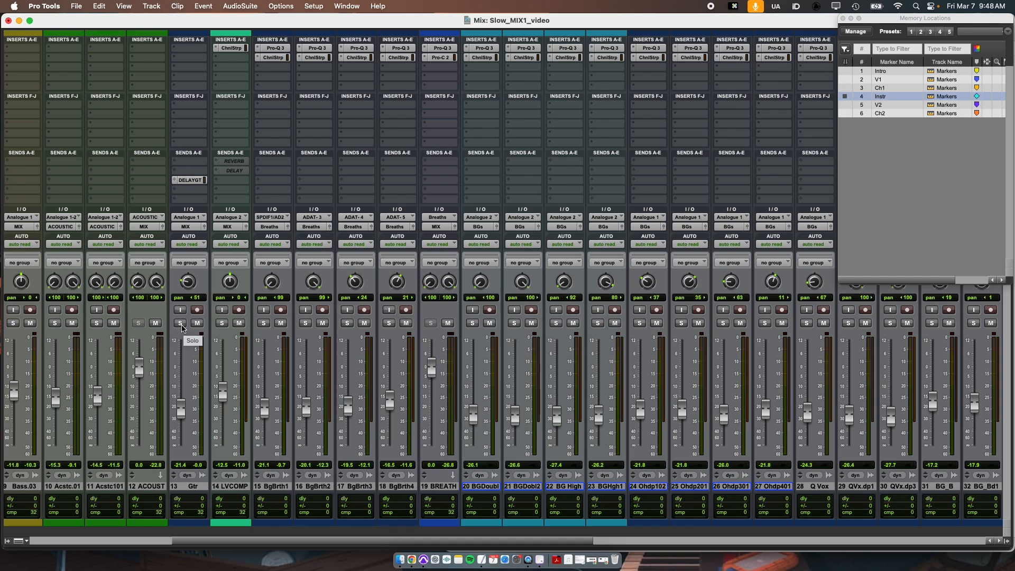
key(super+grave)
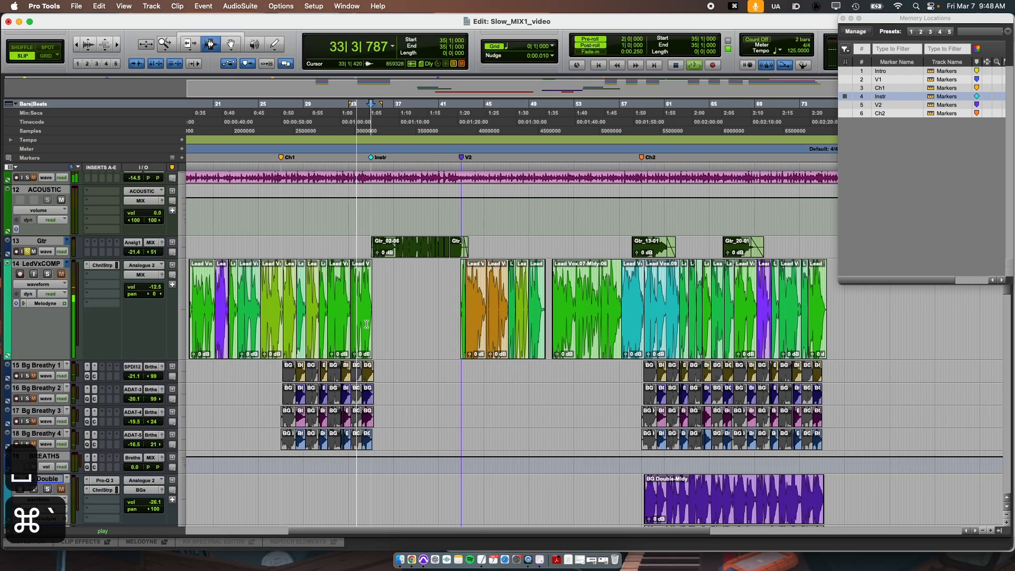
key(t)
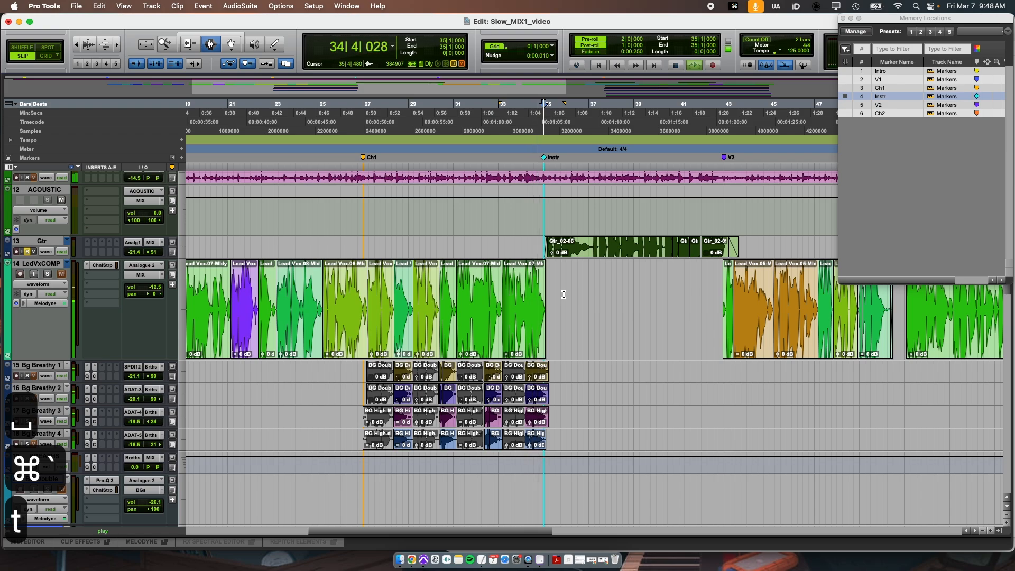
key(super+grave)
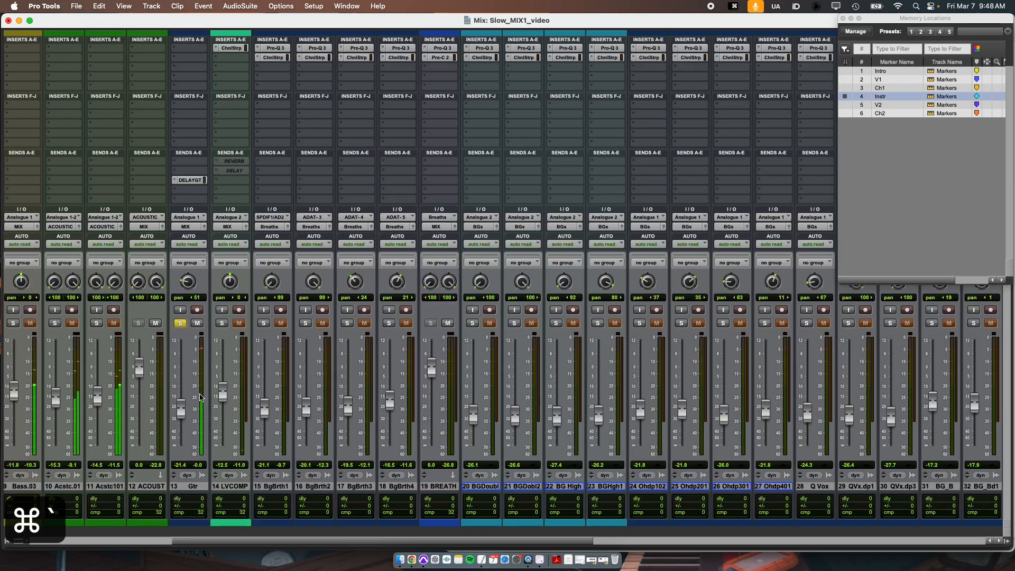
Step: Recheck the EchoBoy delay on the DELAY GTR return while the soloed guitar plays
scroll(222, 394, right, 10)
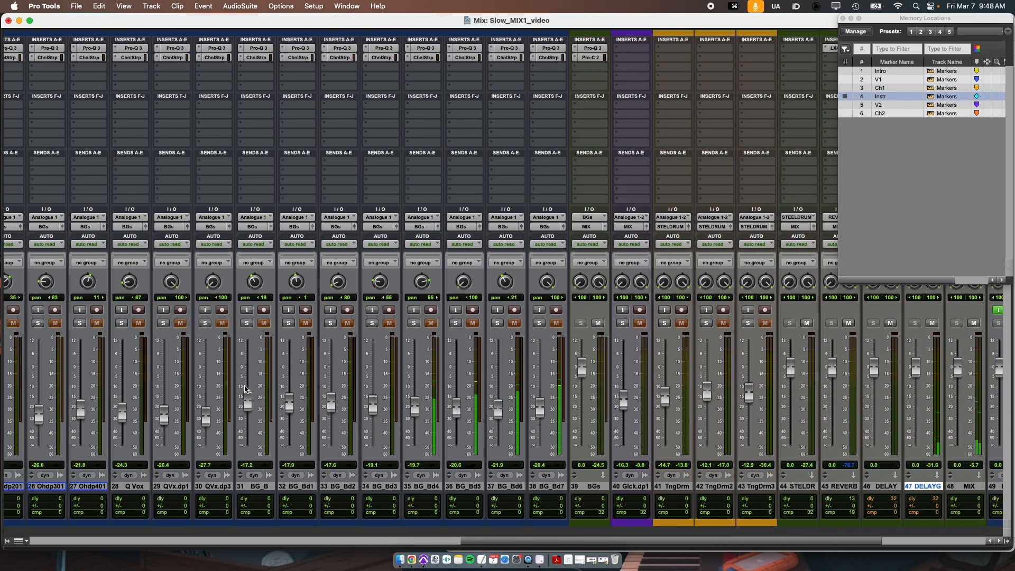
scroll(245, 389, right, 4)
click(679, 48)
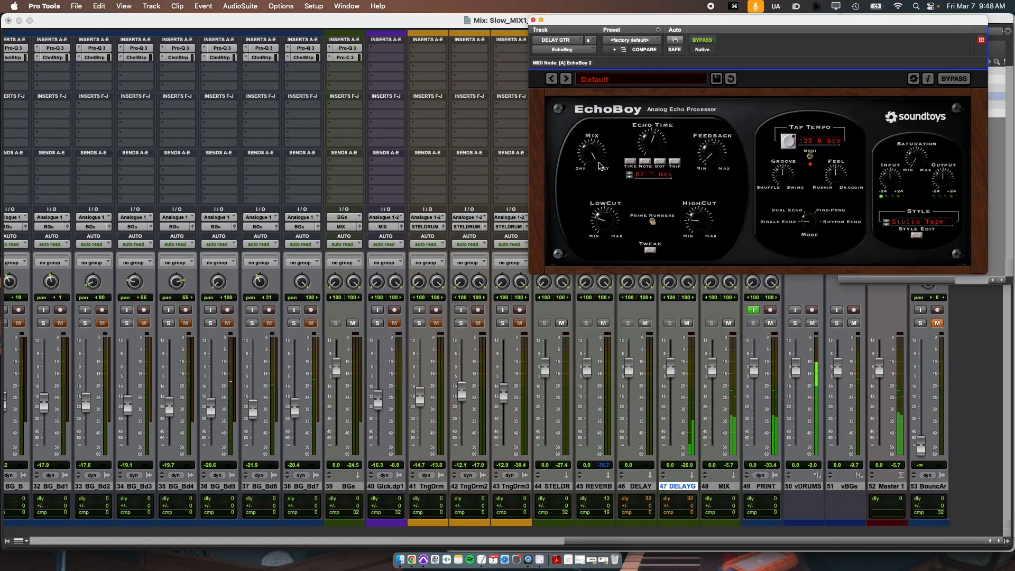
drag(659, 157, 660, 154)
click(533, 20)
Step: Unsolo the Gtr track and compare playback with its DELAY GTR send bypassed and enabled
scroll(548, 352, left, 8)
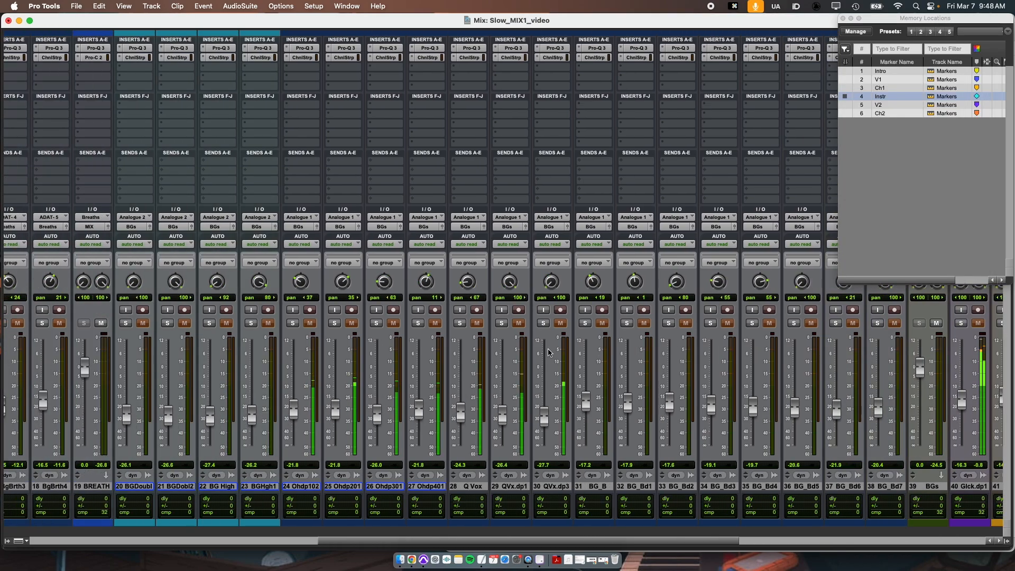
scroll(549, 353, left, 7)
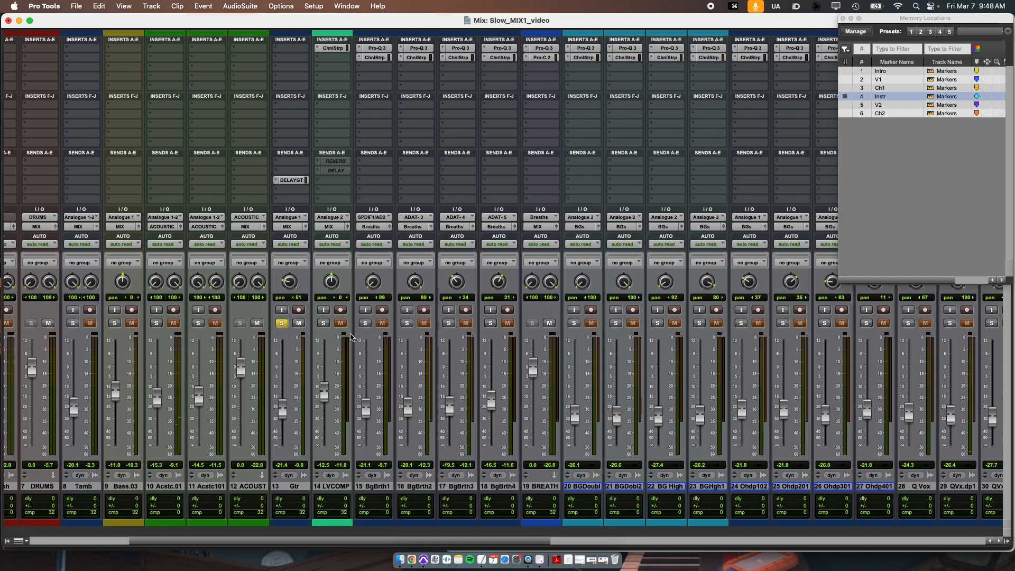
click(283, 324)
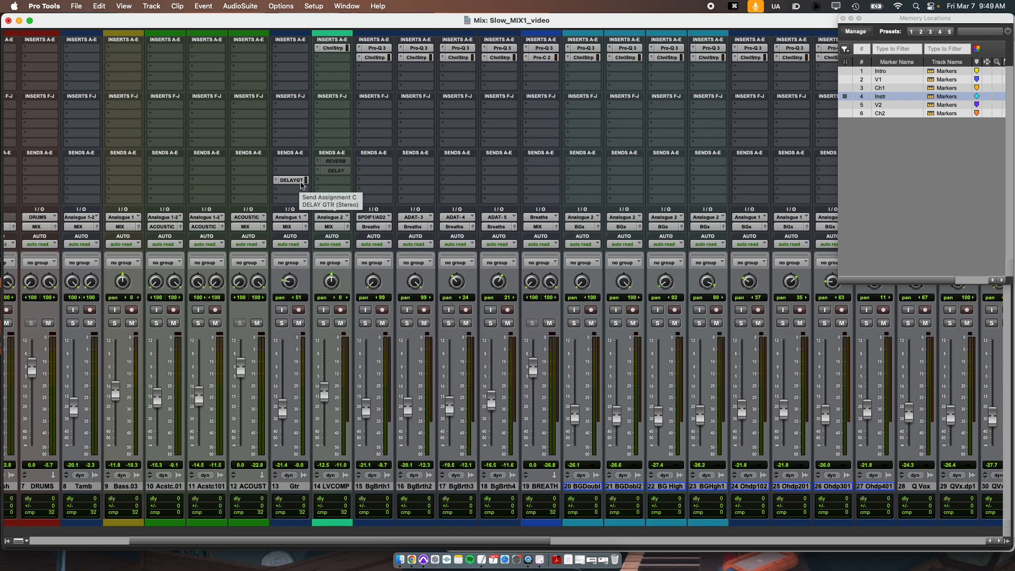
key(space)
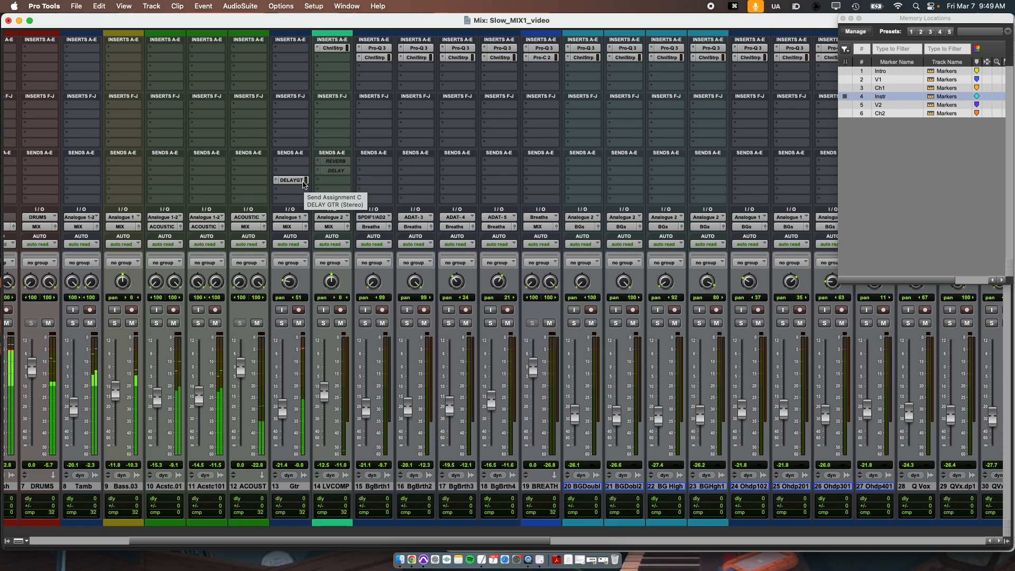
super+click(304, 183)
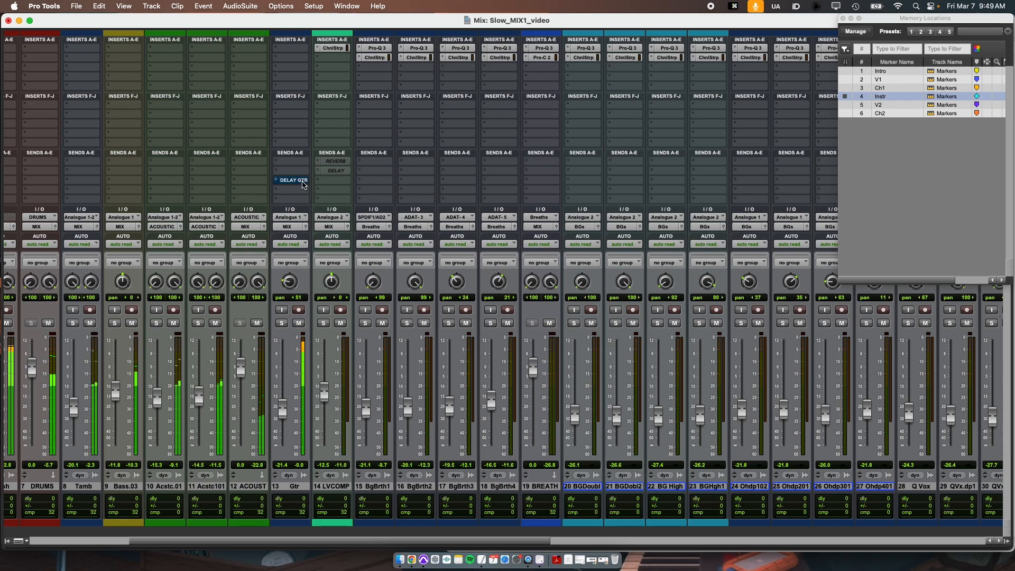
super+click(304, 183)
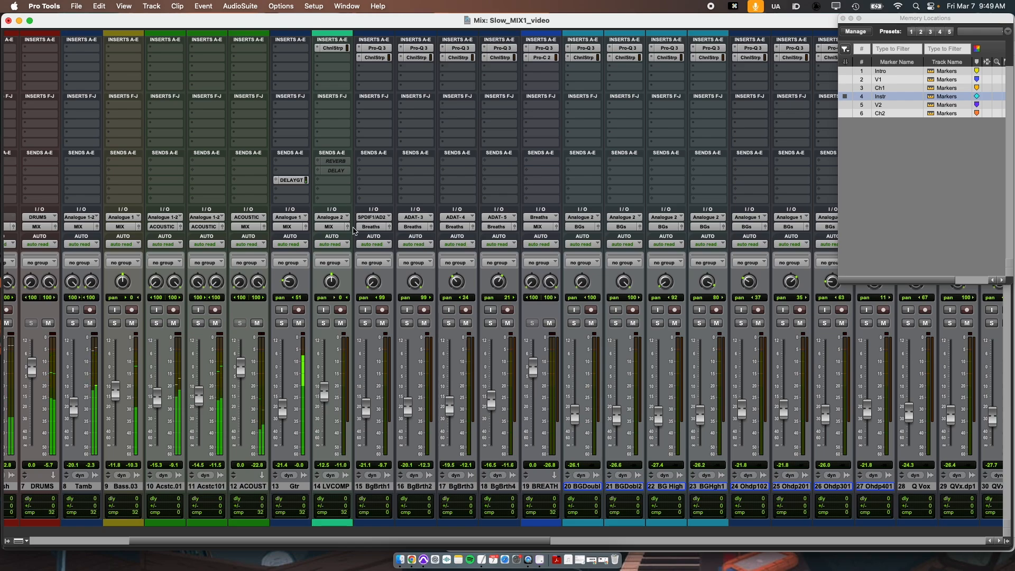
Step: Lower the DELAY GTR return track's fader to -4.6 dB and stop playback
scroll(506, 310, right, 20)
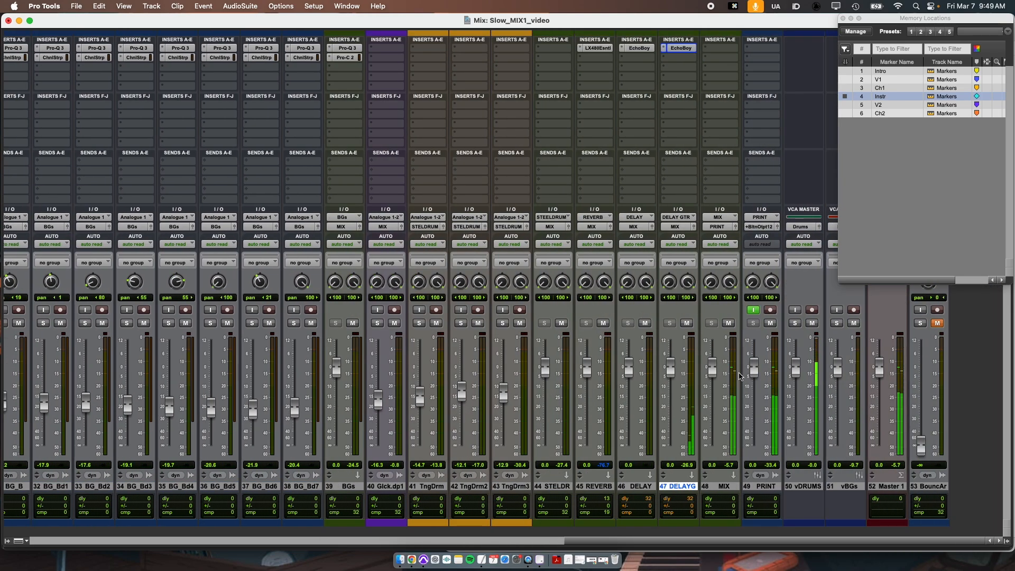
drag(671, 377, 672, 386)
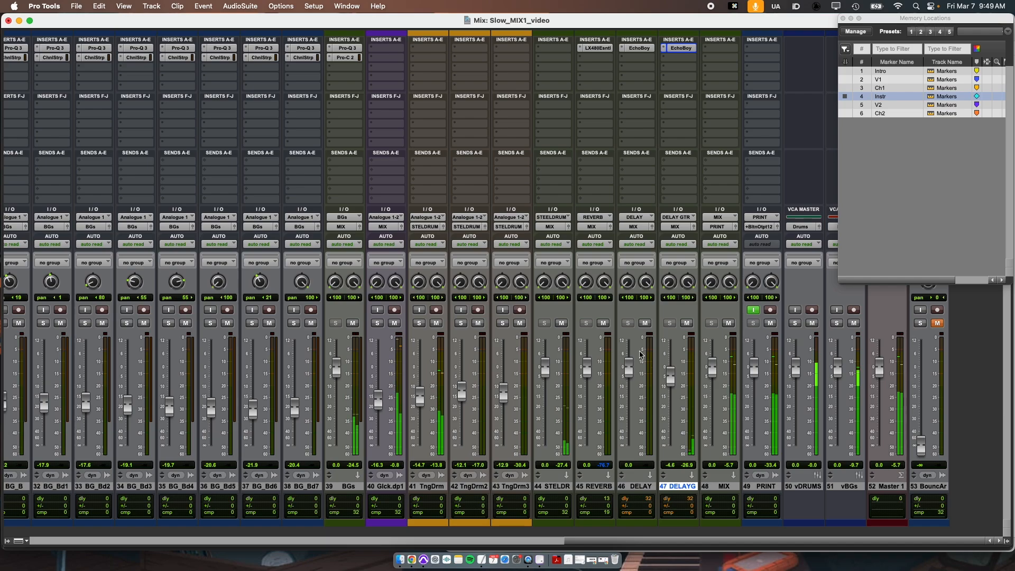
key(space)
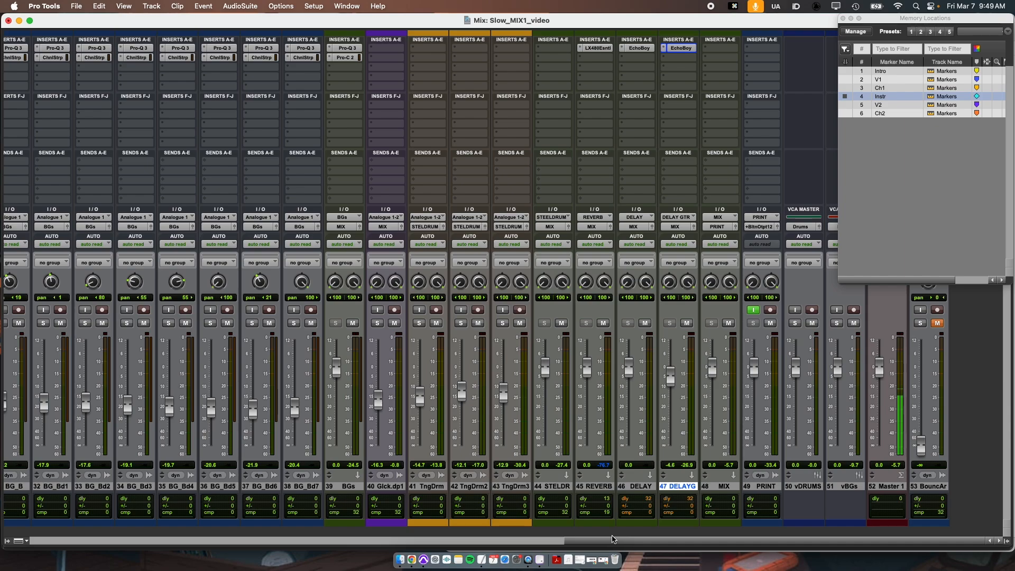
Step: Activate the REVERB and DELAY sends on the LVCOMP lead vocal track and open the REVERB send's fader window
click(545, 540)
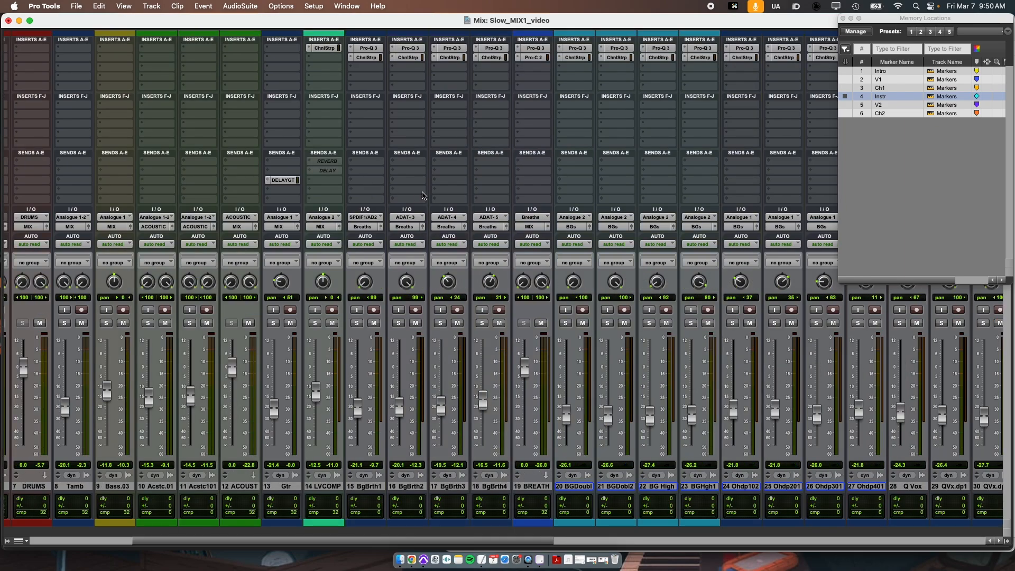
ctrl+super+click(323, 160)
ctrl+super+click(331, 171)
click(327, 171)
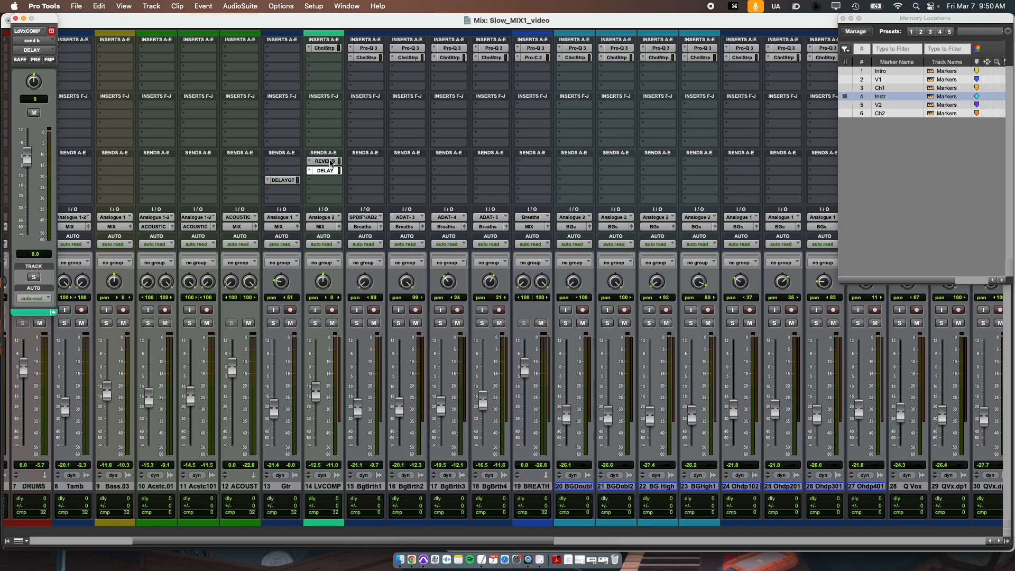
click(307, 162)
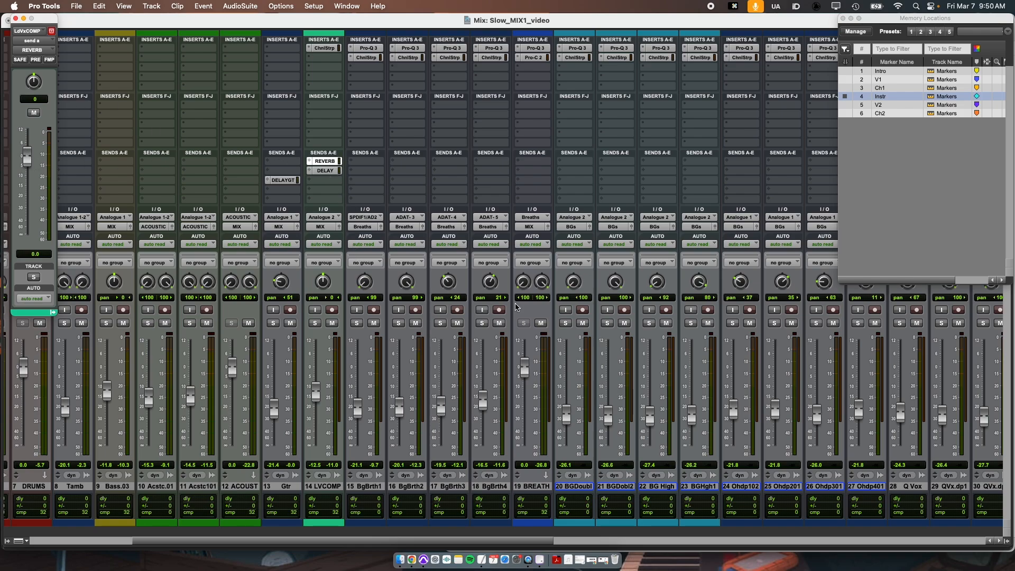
Step: Play from the V1 marker and lower the lead vocal's REVERB send to -18.5 dB
key(period)
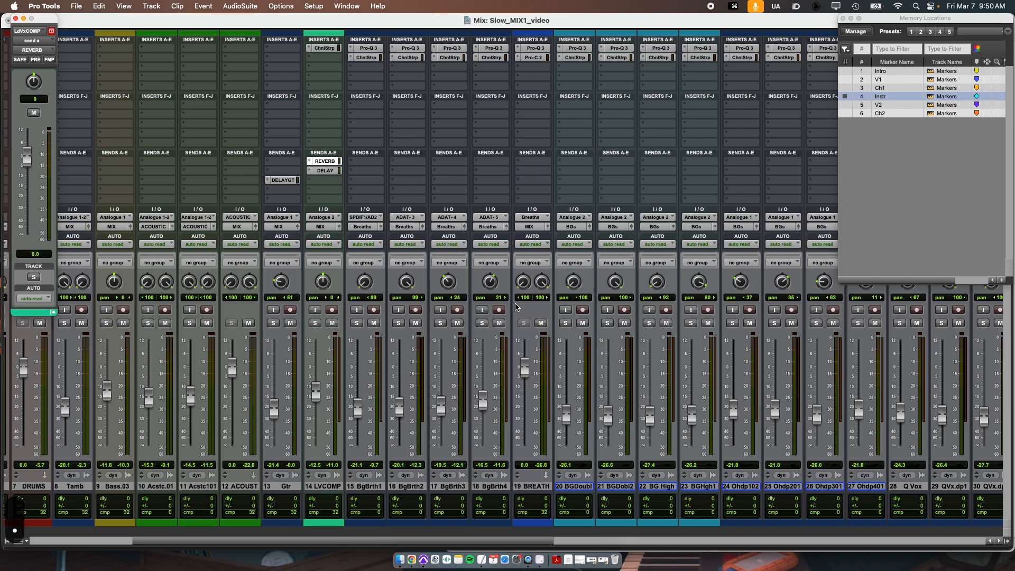
key(2)
key(period)
key(space)
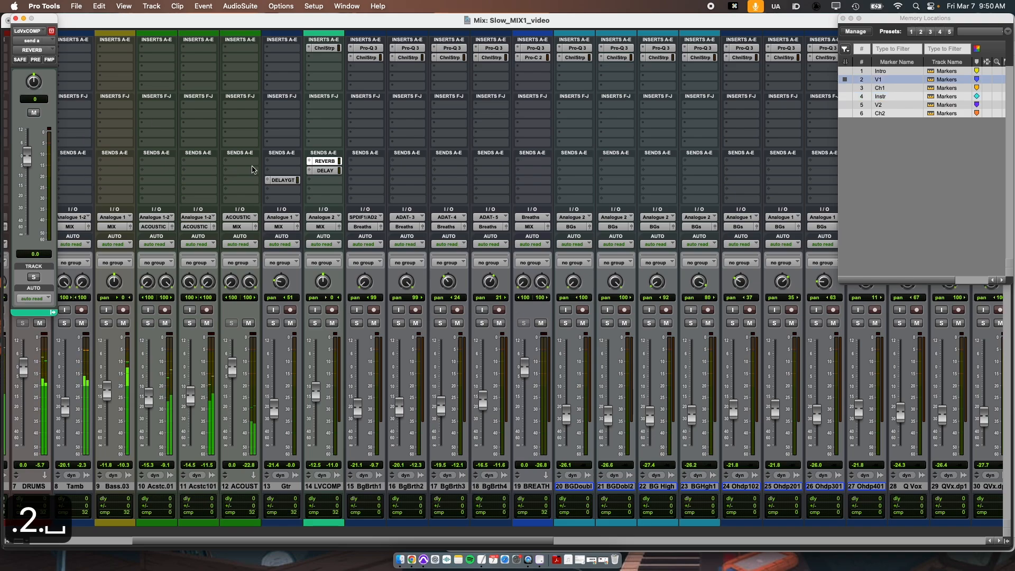
drag(26, 159, 26, 198)
Step: Set the lead vocal's DELAY send to -10.7 dB, recheck its REVERB send, and close the send window
click(336, 171)
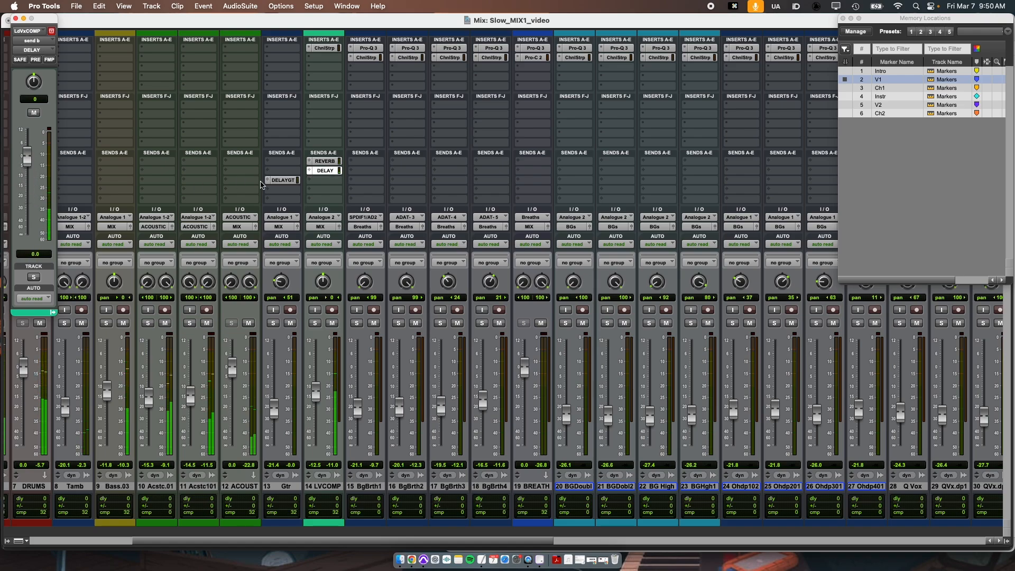
drag(26, 159, 30, 182)
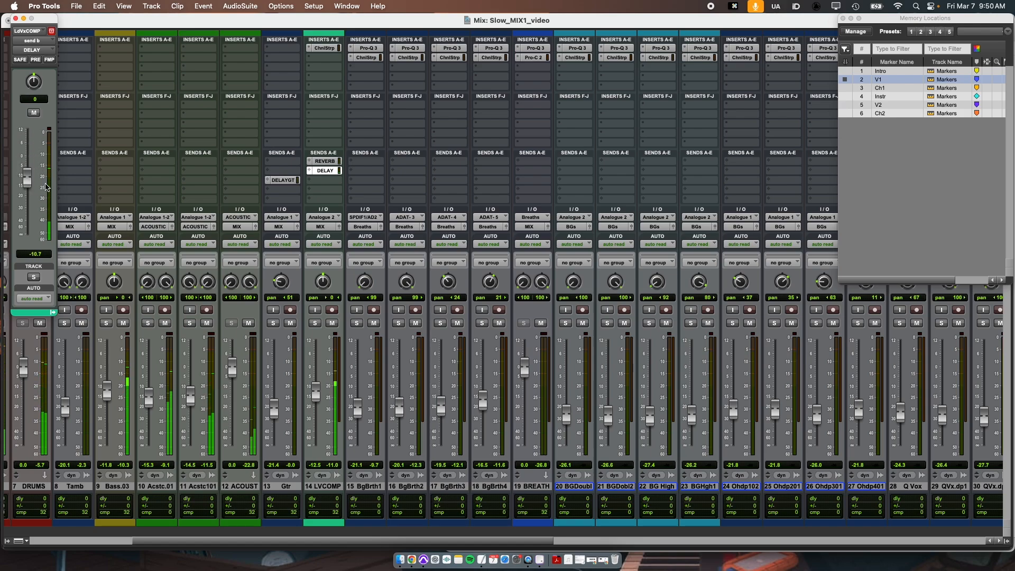
click(324, 160)
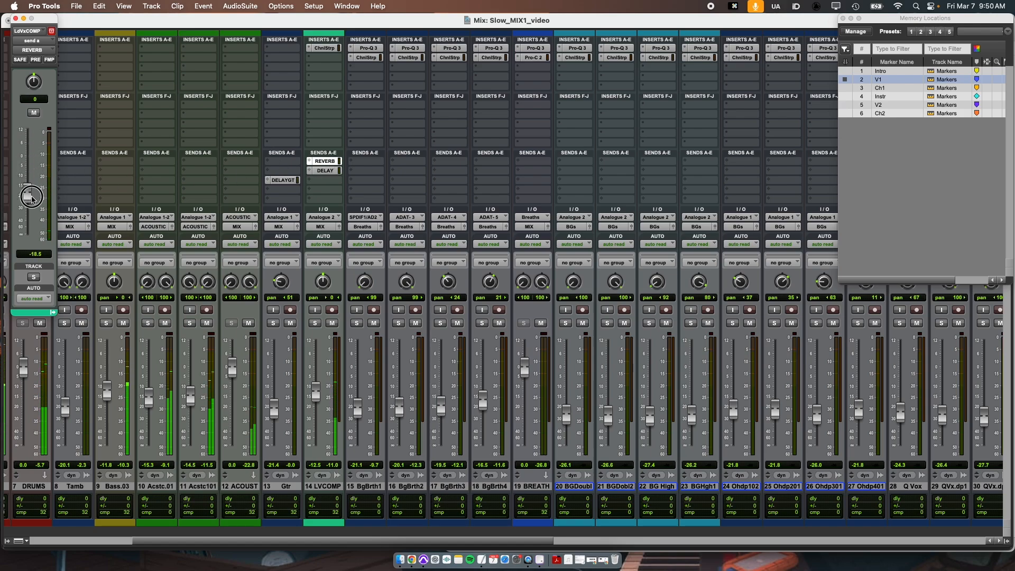
click(15, 18)
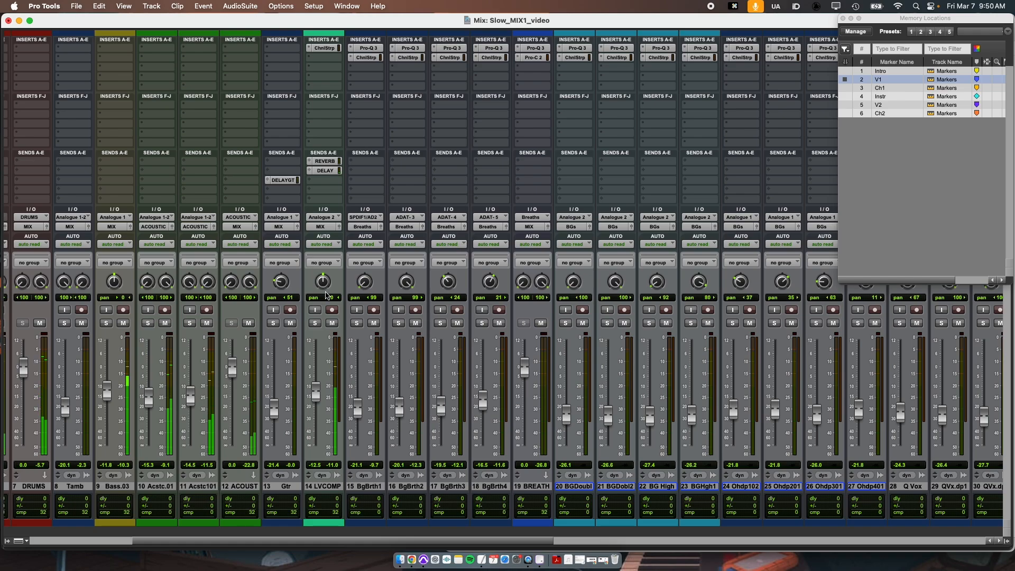
Step: Solo the LVCOMP lead vocal track to hear its effects, unsolo it and stop playback
click(315, 323)
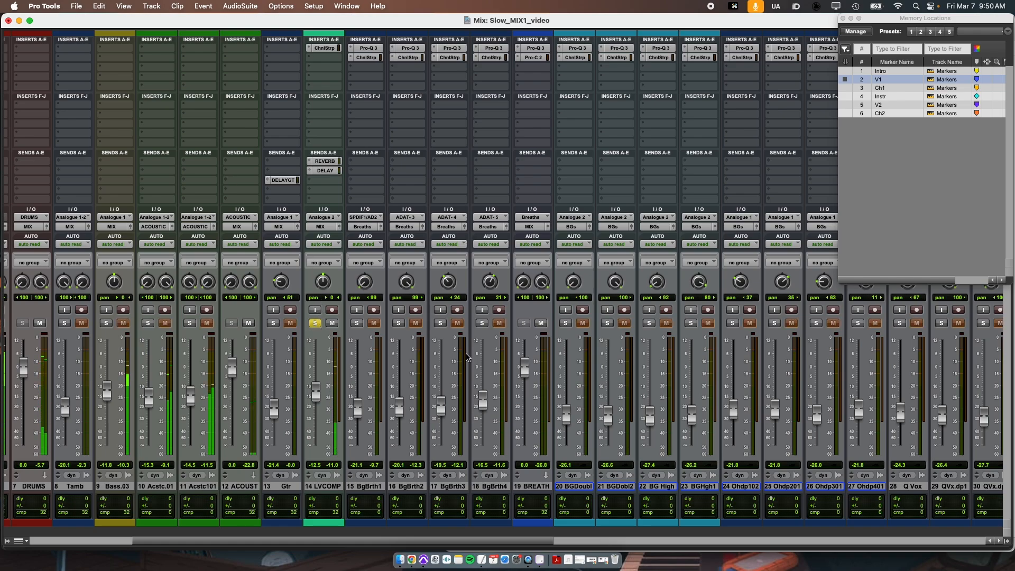
click(315, 323)
key(space)
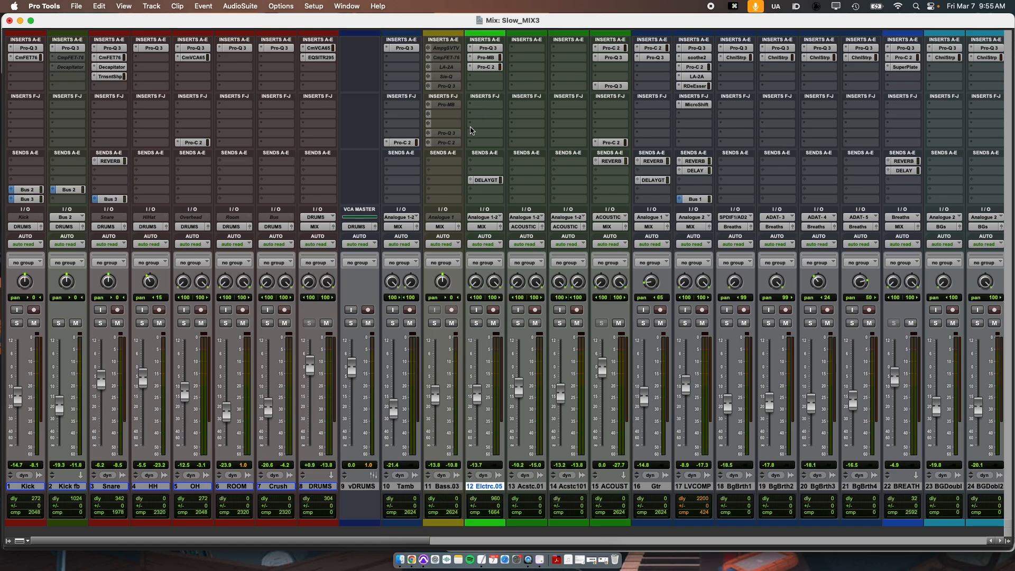
Step: Select the Bass.03 track, check its freeze options, and view its frozen amp, FET and LA-2A inserts before closing the plug-in window
click(442, 487)
right_click(444, 488)
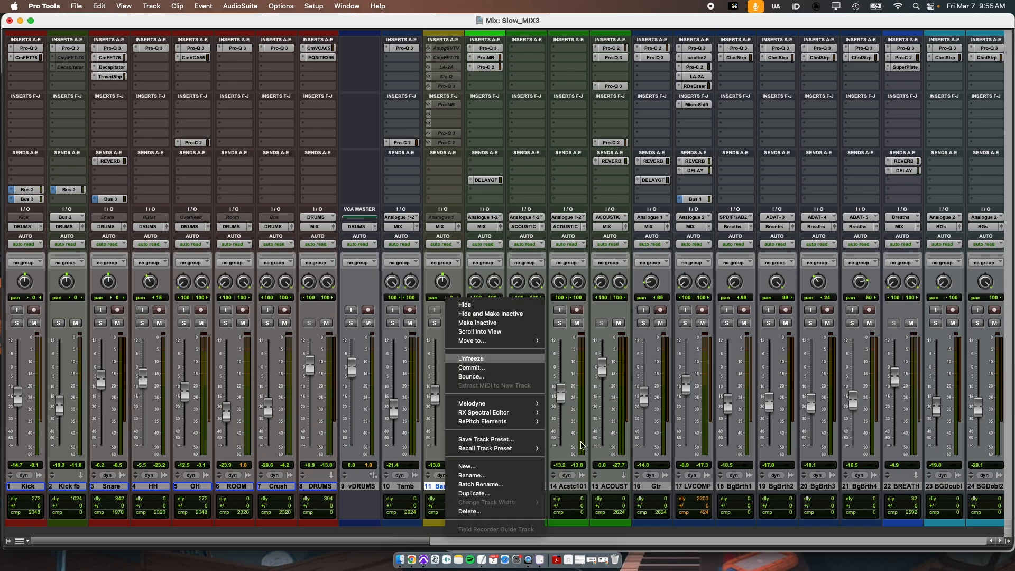
click(589, 465)
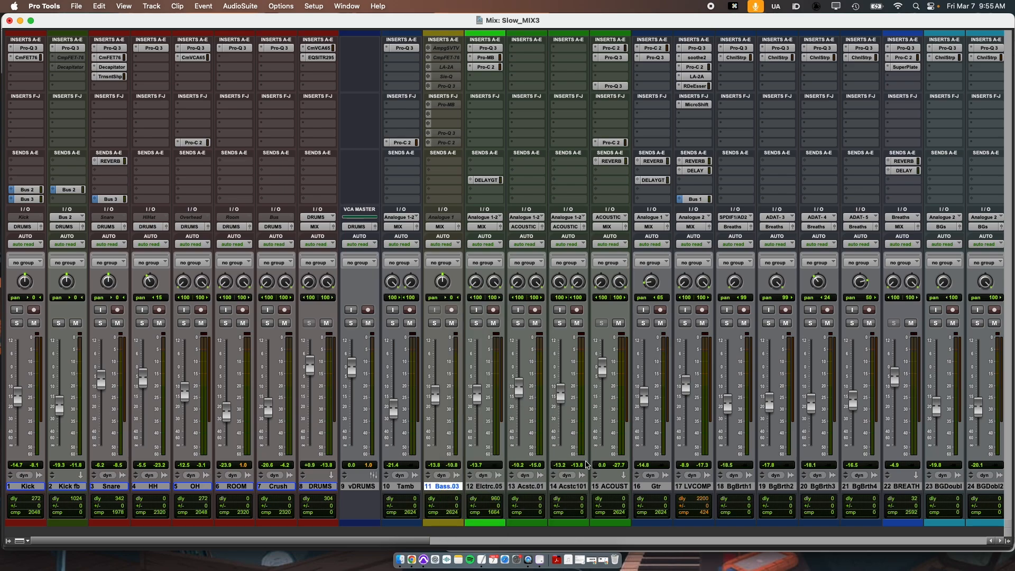
click(447, 48)
click(451, 57)
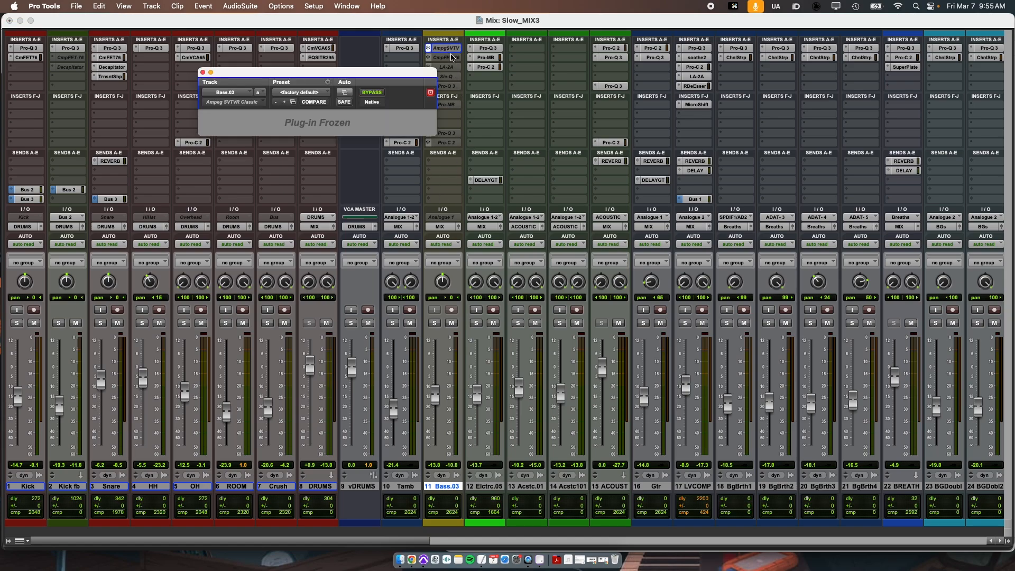
click(449, 67)
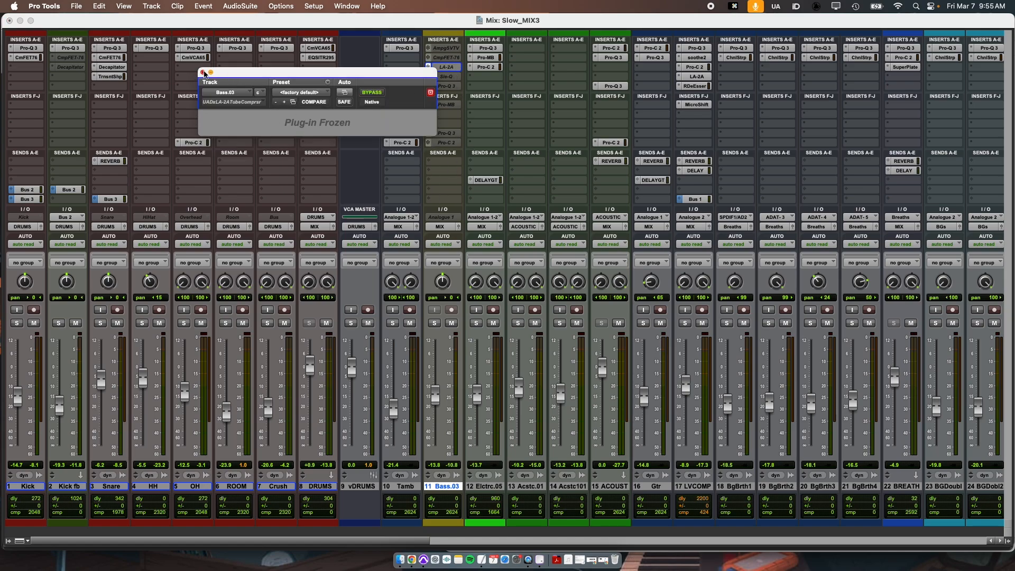
click(203, 73)
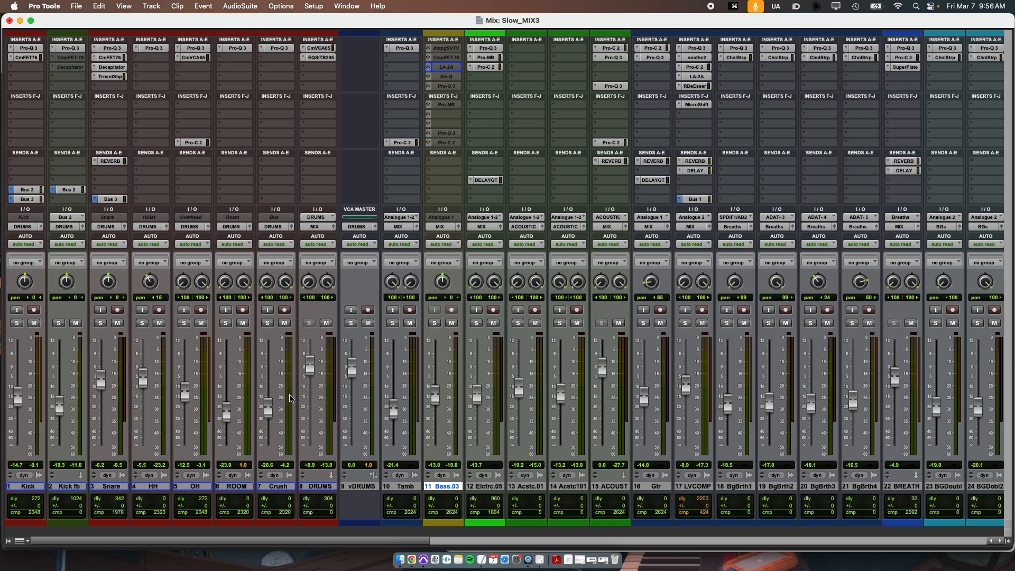
Step: Select the Kick track and inspect the fader window of its pre-fader Bus 2 send
click(33, 487)
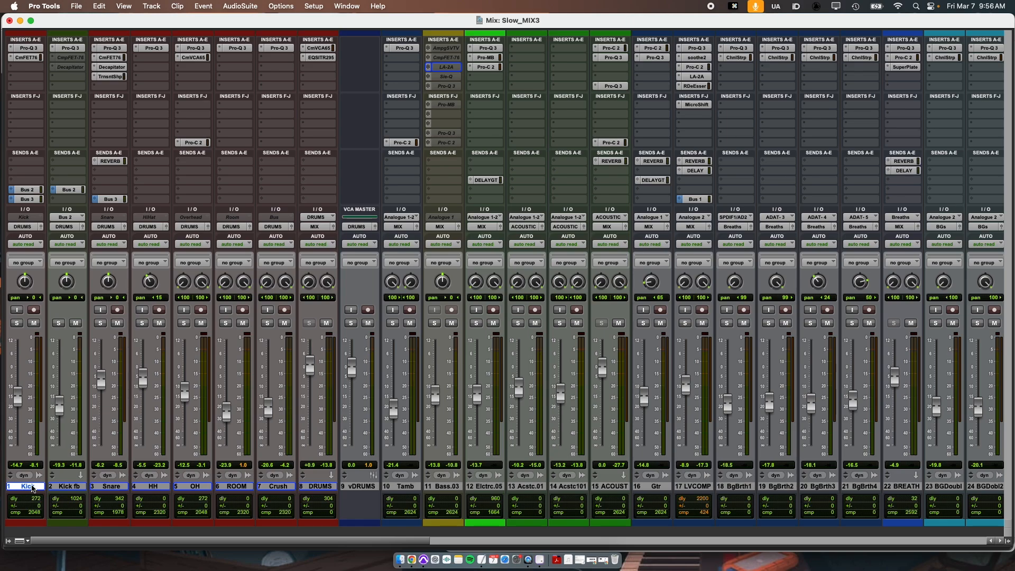
click(27, 191)
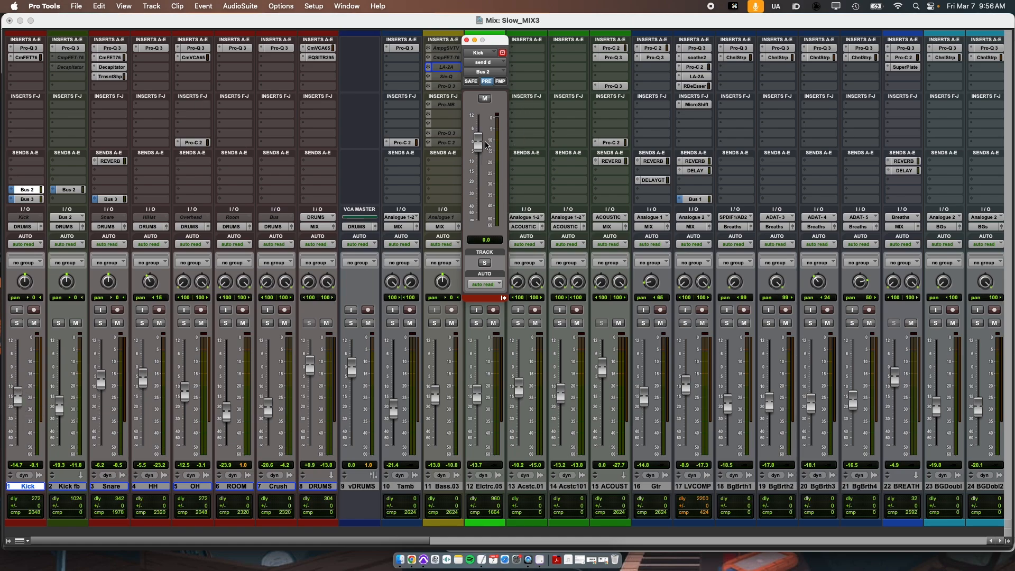
click(467, 40)
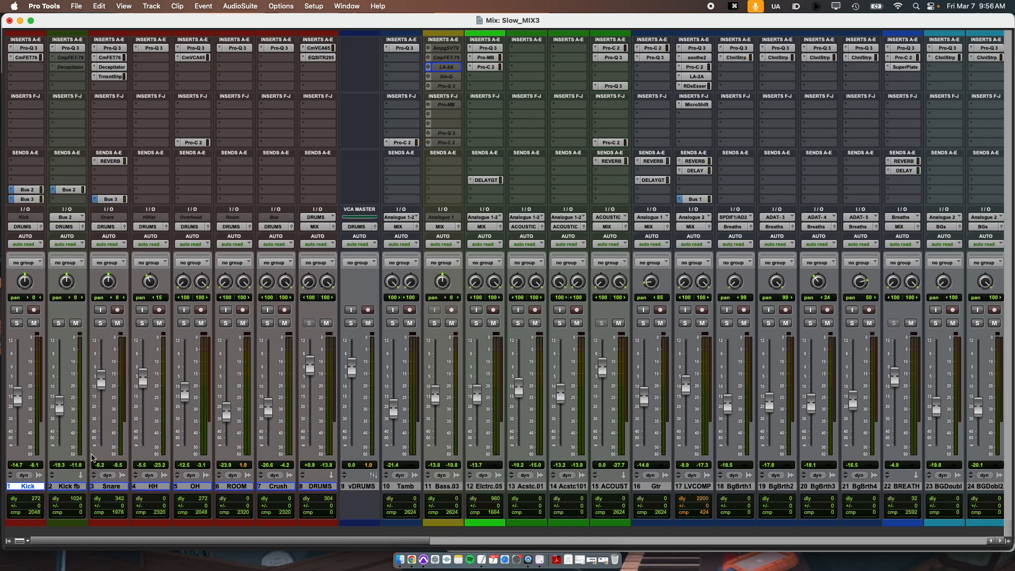
Step: Inspect the Kick fb track's input assignment, Pro-Q 3 EQ curve and Bus 2 send, closing each window
click(69, 487)
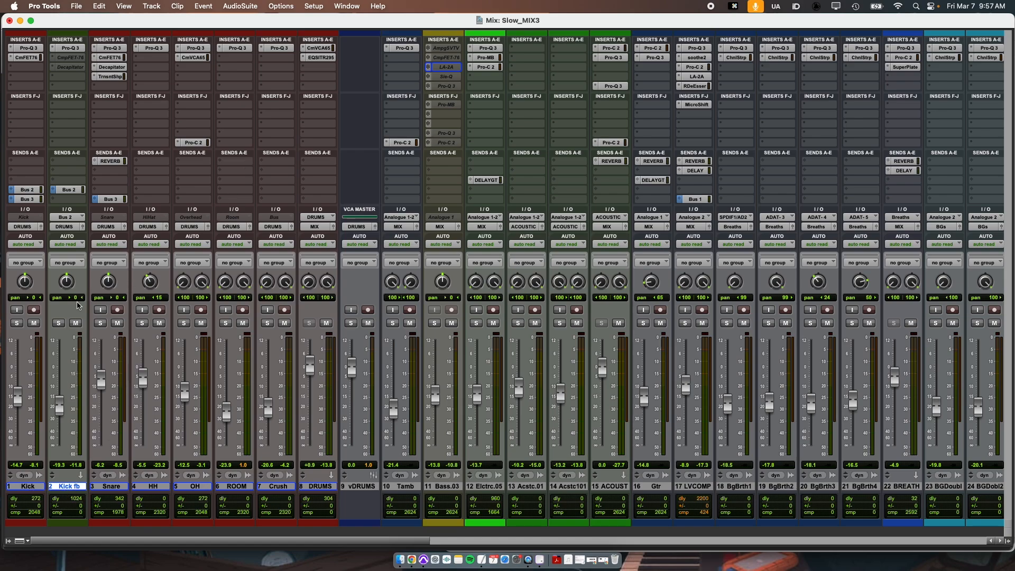
click(69, 217)
click(193, 264)
click(71, 48)
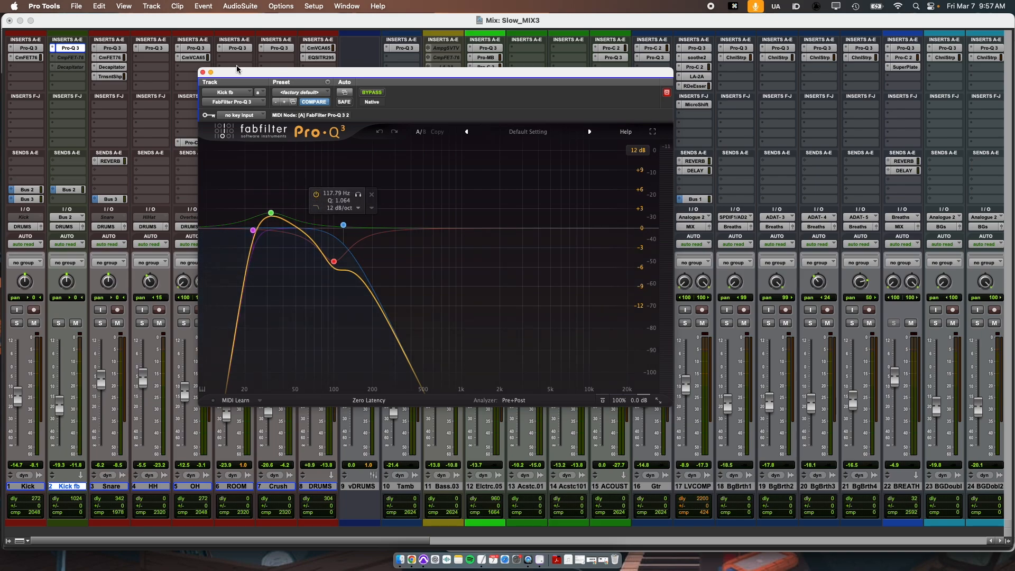
click(204, 73)
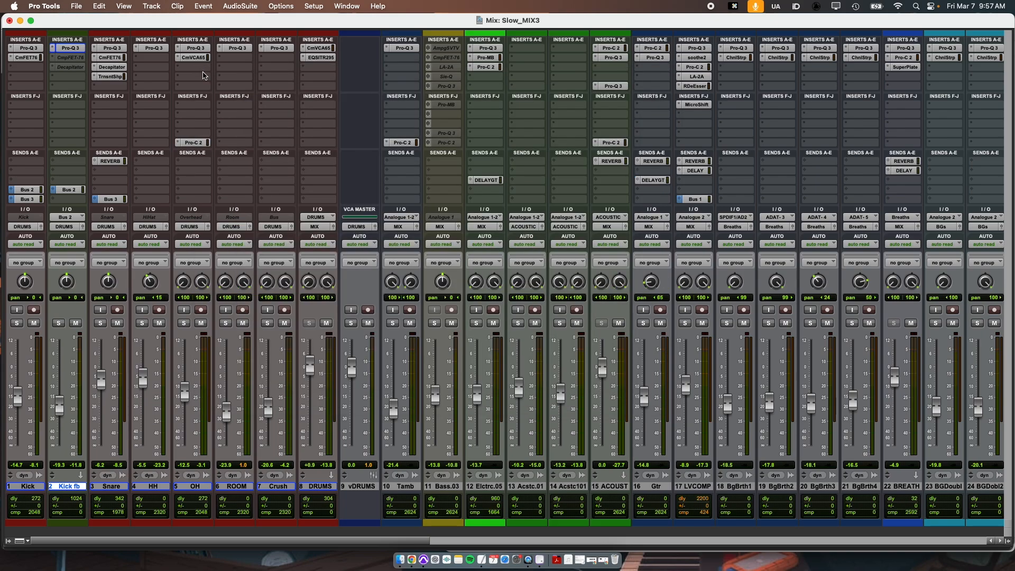
click(70, 48)
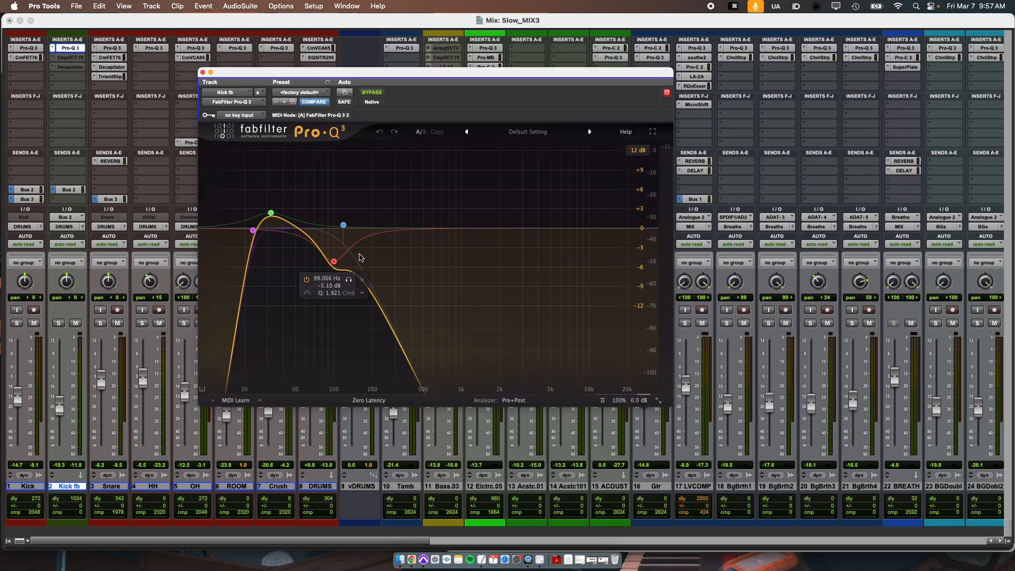
click(202, 72)
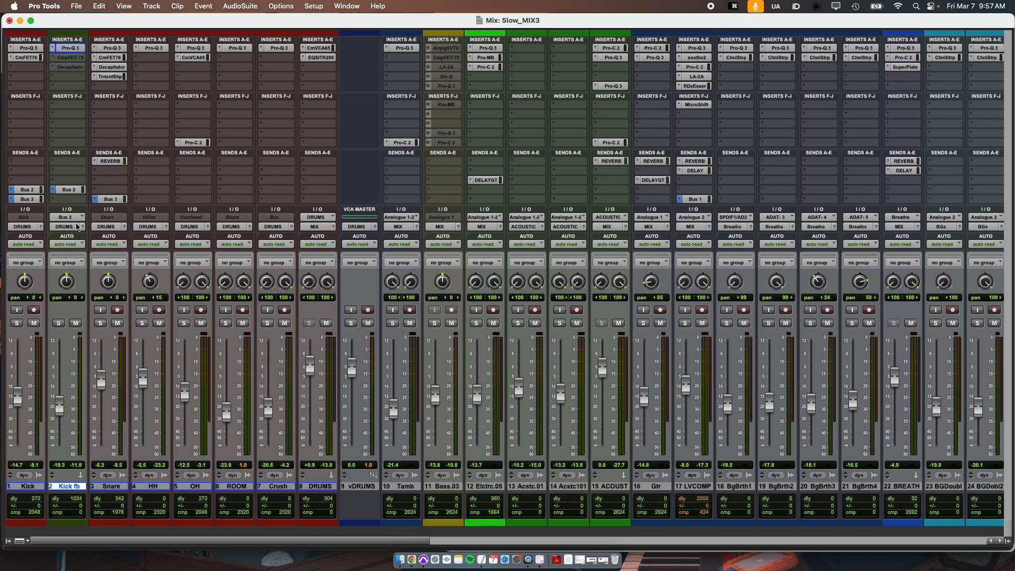
click(69, 190)
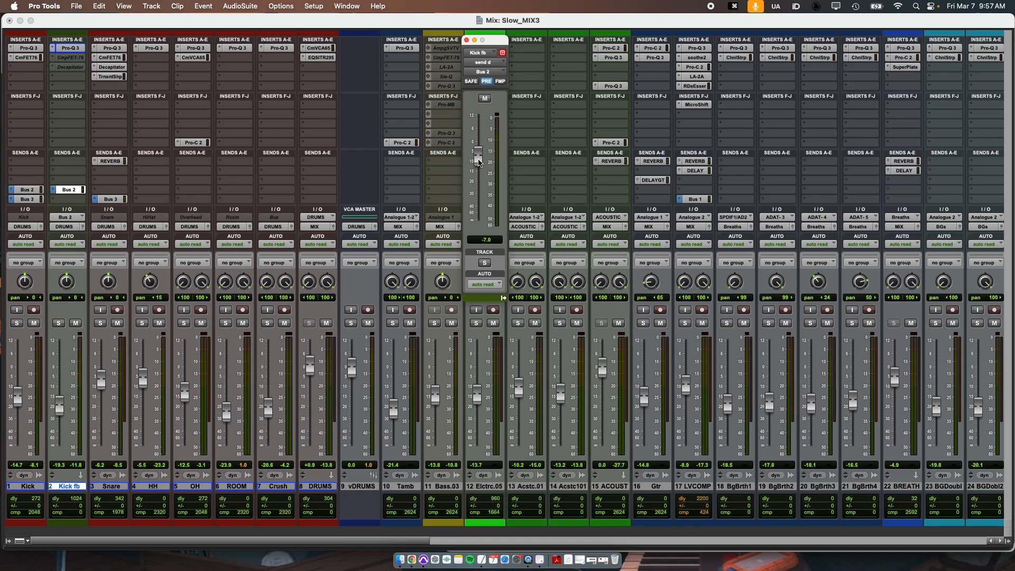
click(467, 40)
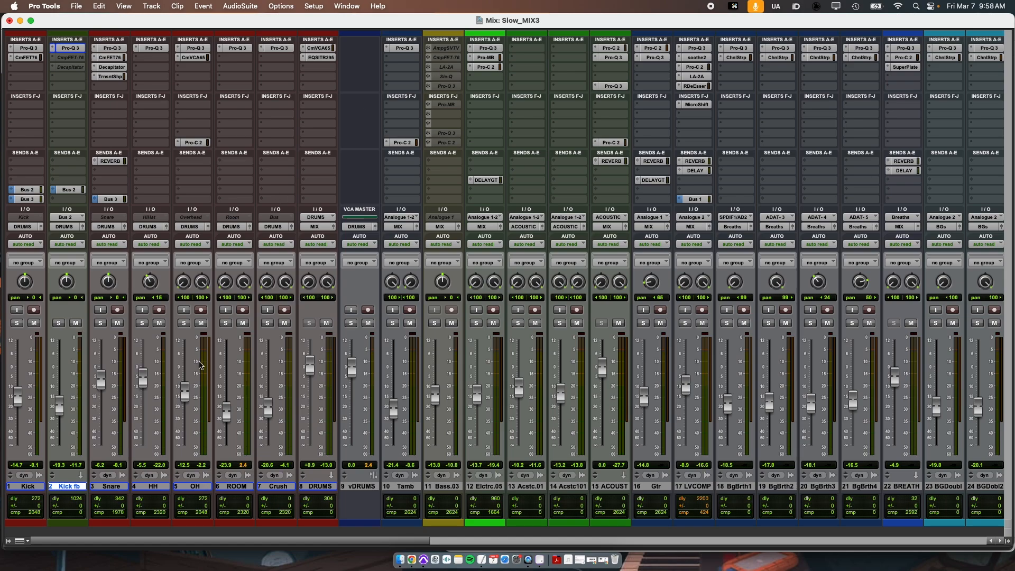
Step: Solo the vDRUMS master and compare the drums with Kick fb muted and unmuted during playback, leaving it unmuted and the drums unsoloed
click(75, 325)
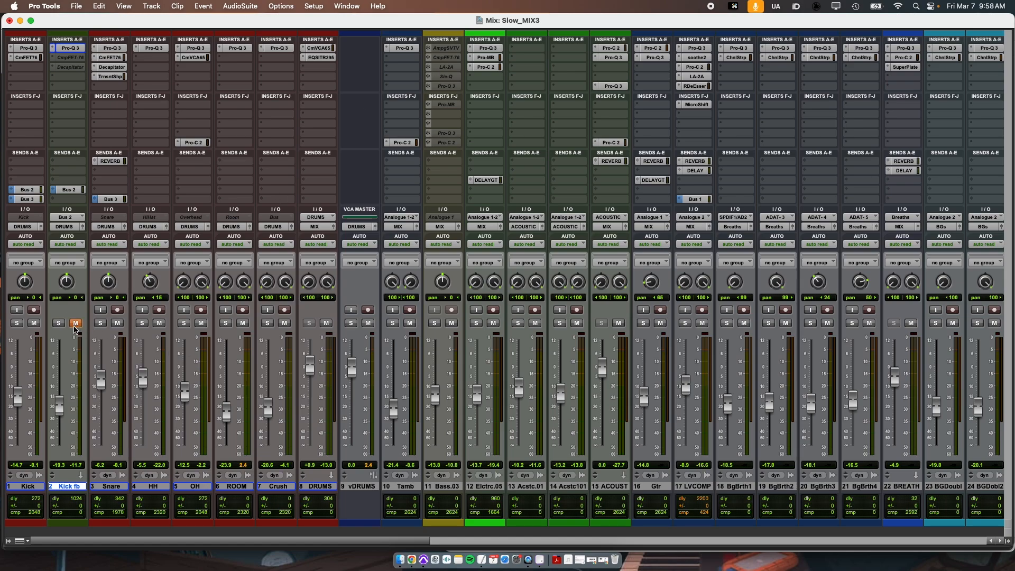
click(352, 324)
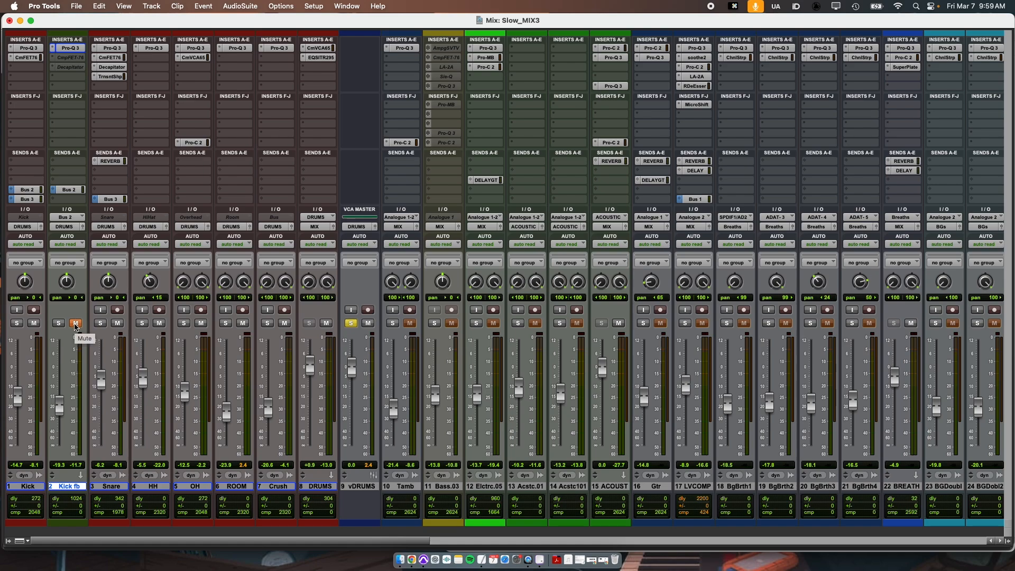
key(space)
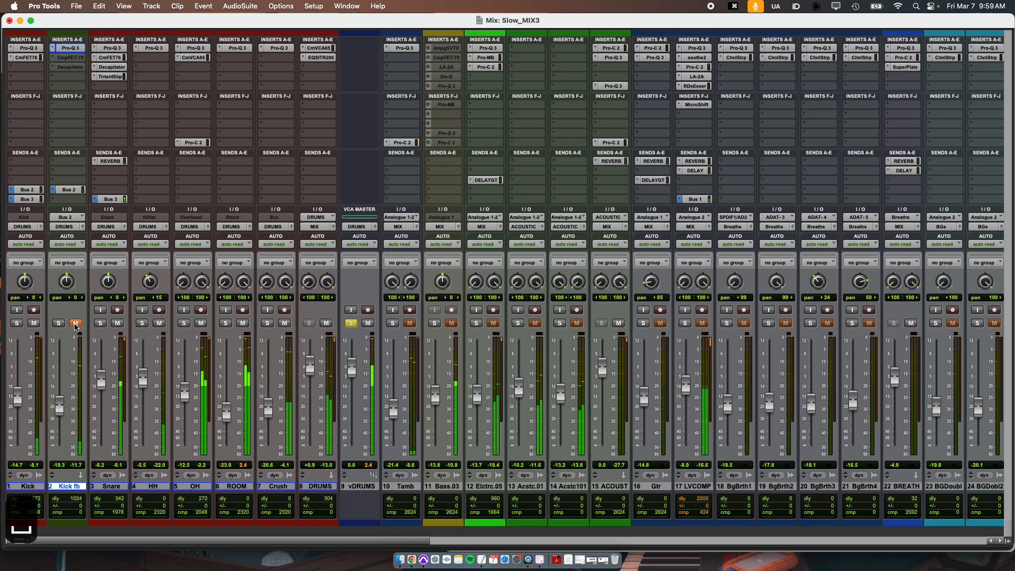
click(76, 323)
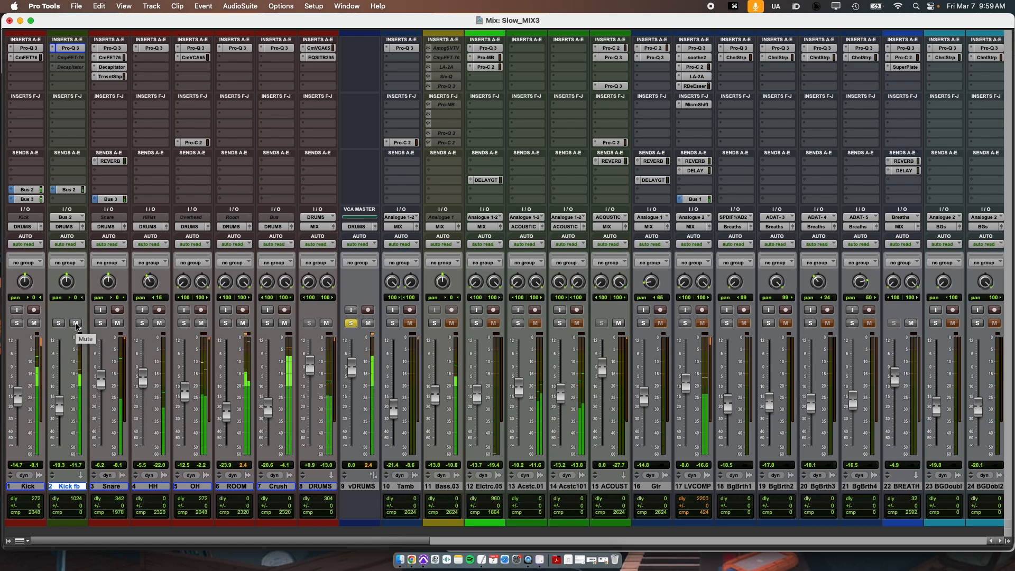
click(76, 323)
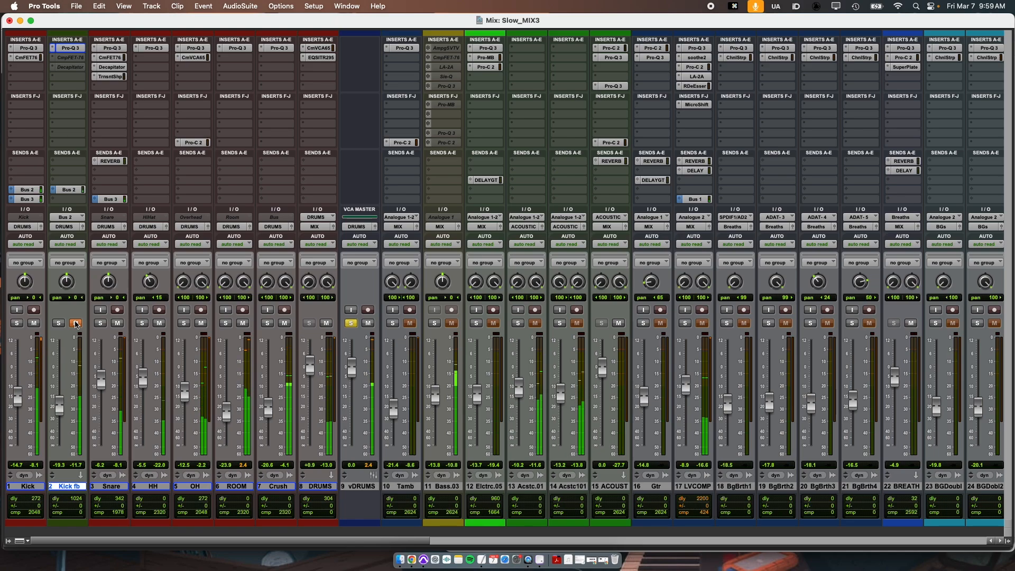
click(75, 324)
key(space)
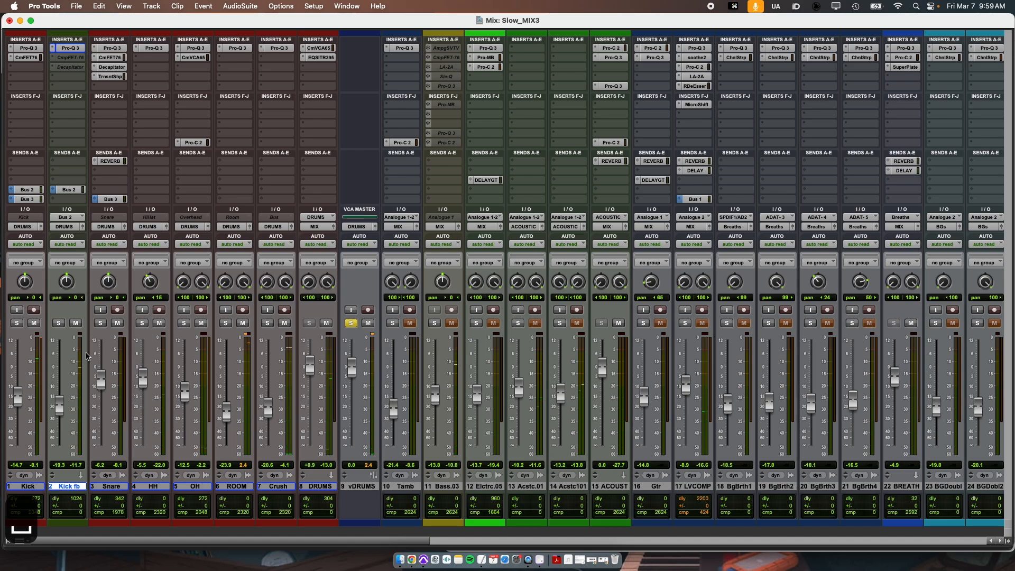
click(351, 323)
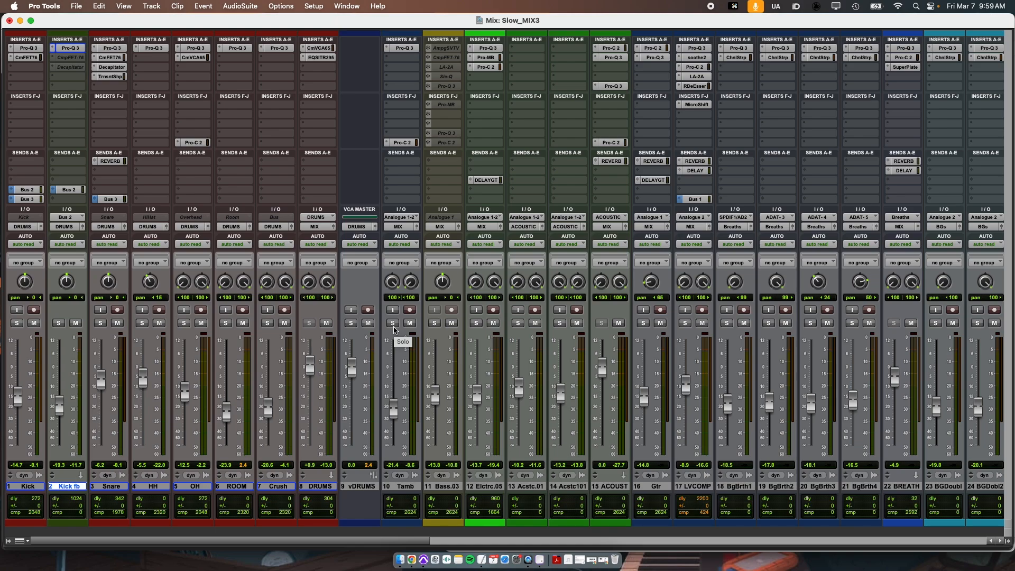
Step: Unfreeze the Bass.03 track so its inserts can be edited
click(457, 489)
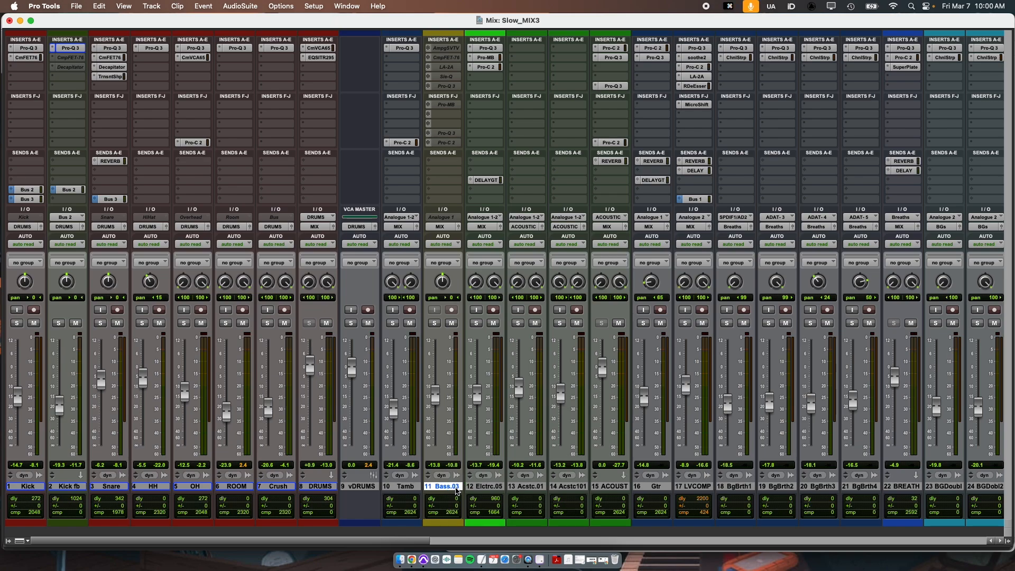
right_click(457, 489)
click(489, 360)
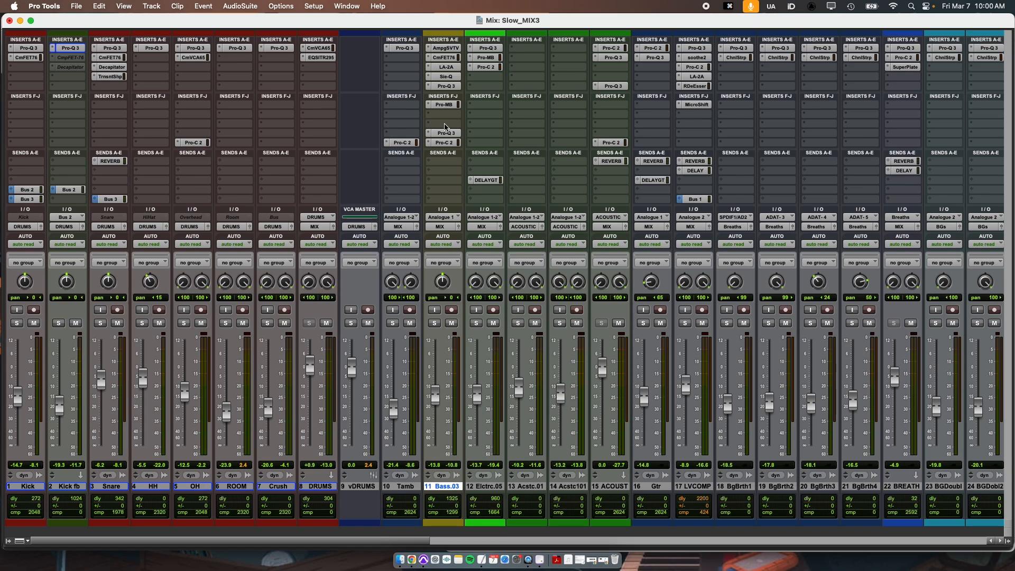
Step: Select the Kick track and check the fader window of its Bus 3 send
click(29, 487)
click(29, 200)
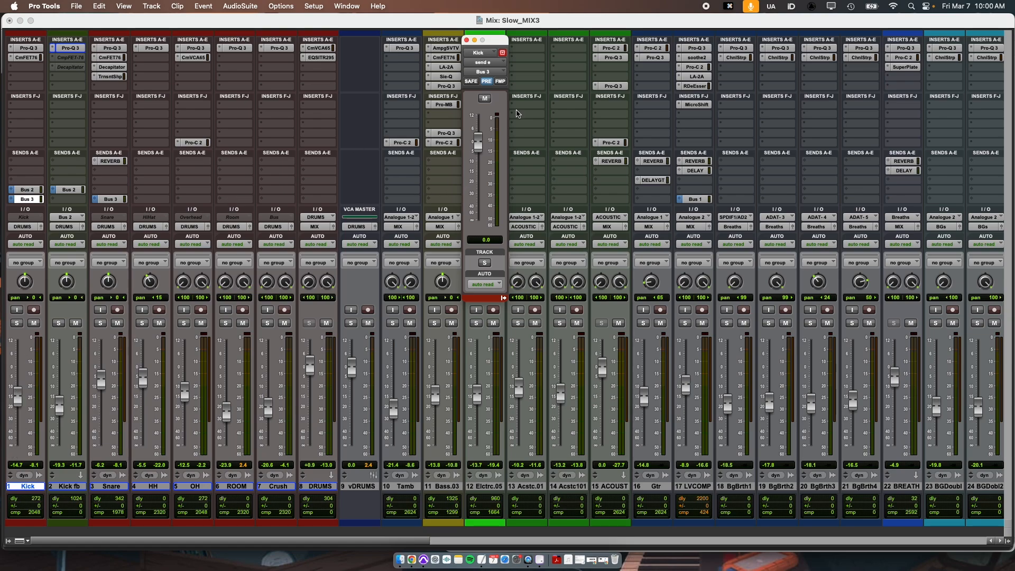
click(466, 40)
Step: Open the Pro-C 2 compressor on Bass.03, place its window clear of the bass channel, and examine its Bus 3 side chain and ratio
click(448, 144)
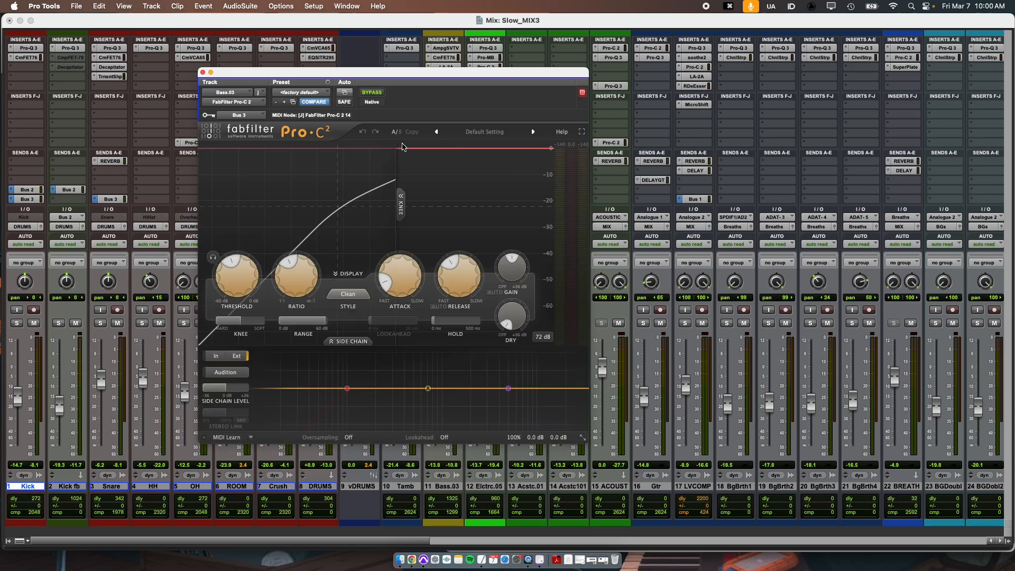
drag(298, 80, 612, 60)
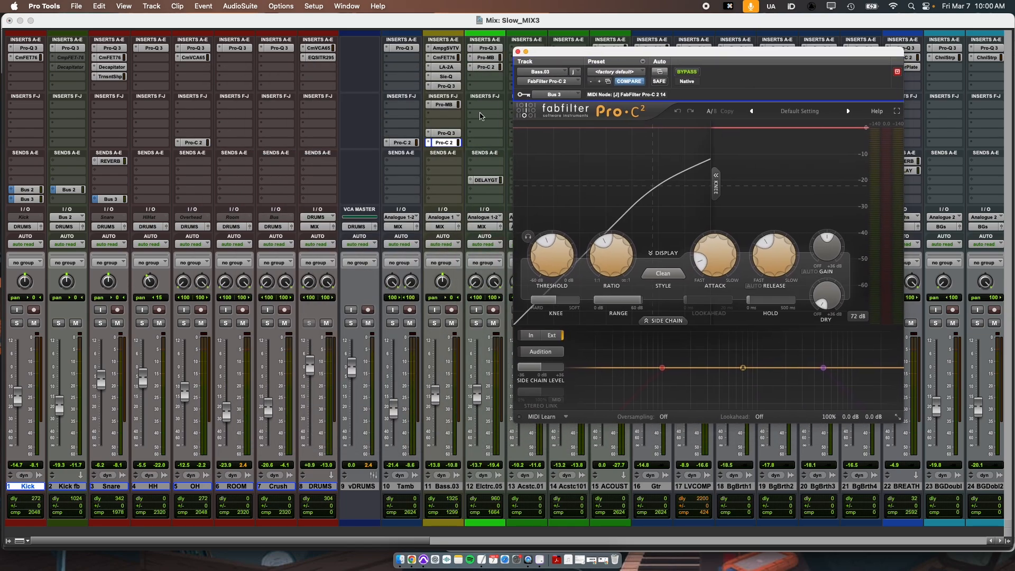
mouse_move(710, 241)
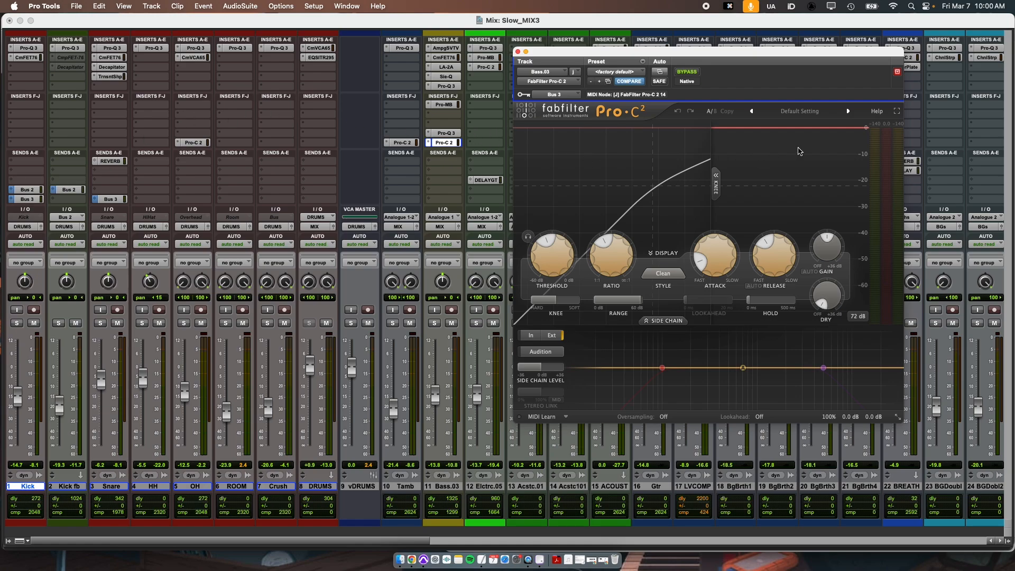
click(671, 322)
click(455, 487)
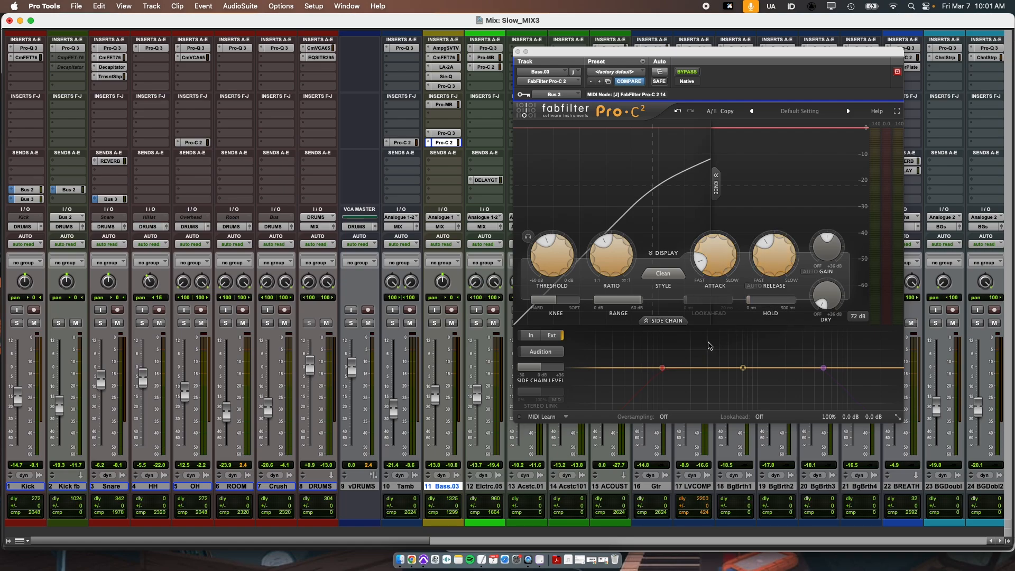
mouse_move(614, 249)
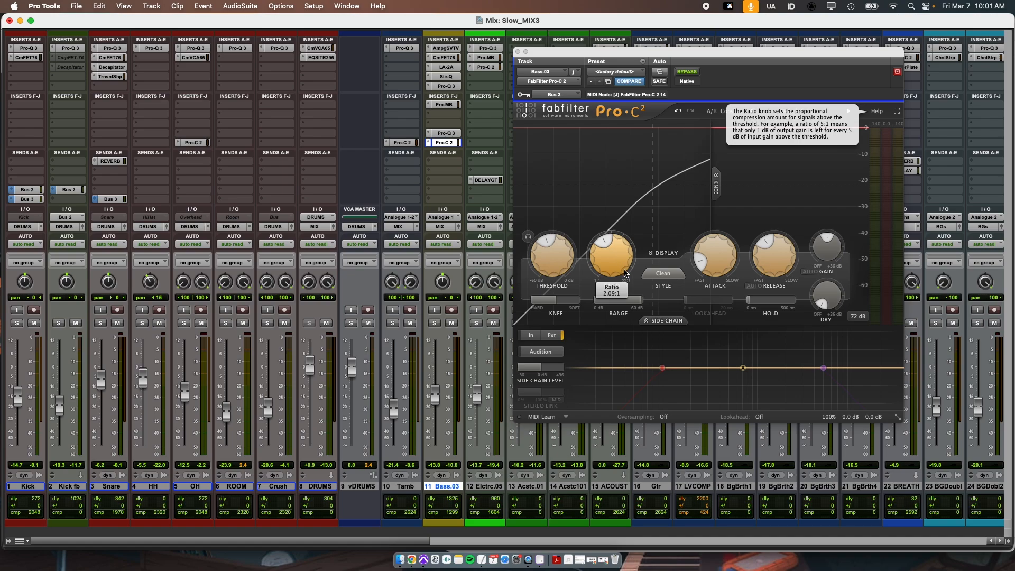
Step: Solo Bass.03, Kick and Kick fb and play them to watch the kick-triggered compression on the bass
click(435, 323)
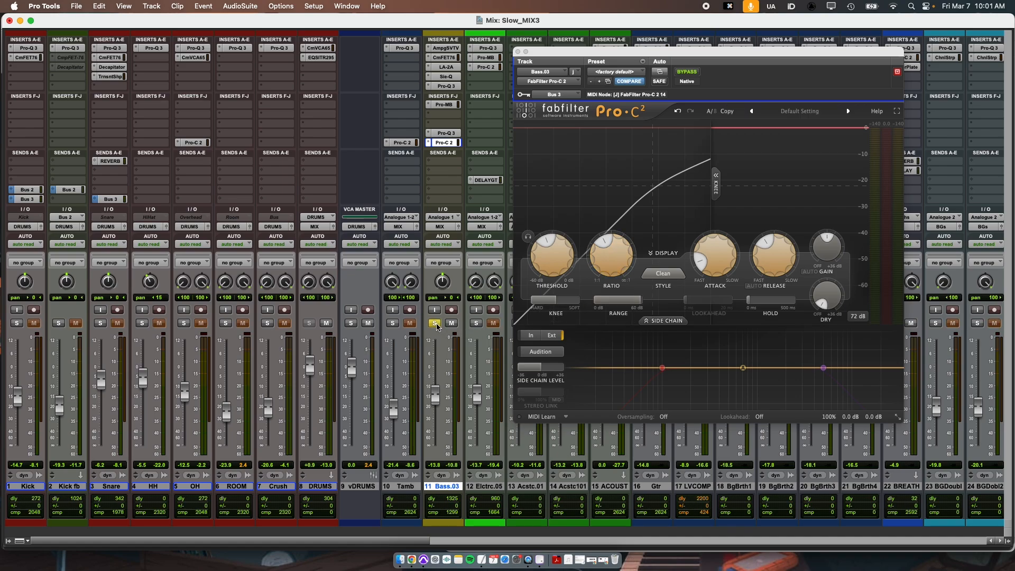
click(18, 323)
click(58, 324)
key(space)
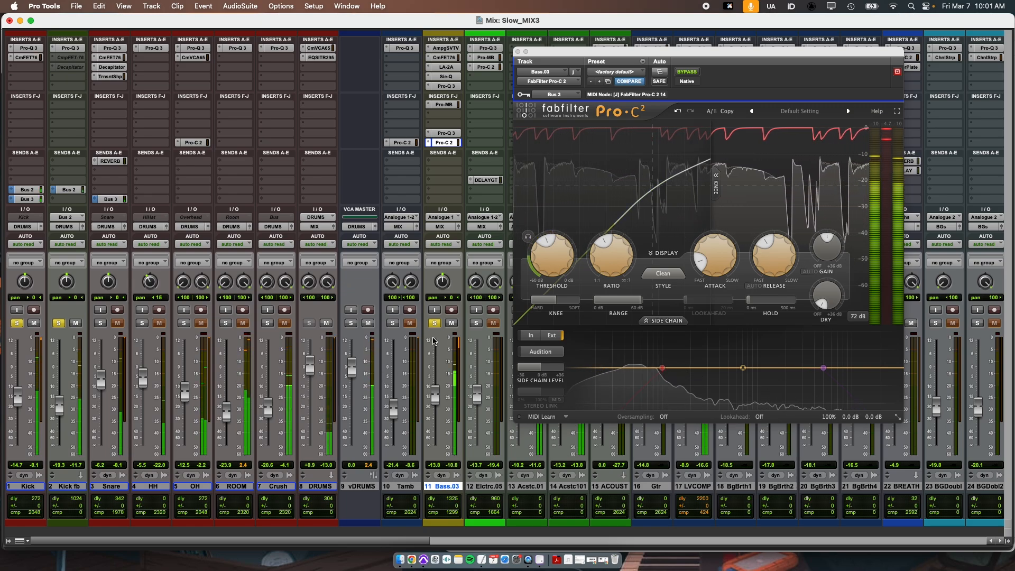
key(space)
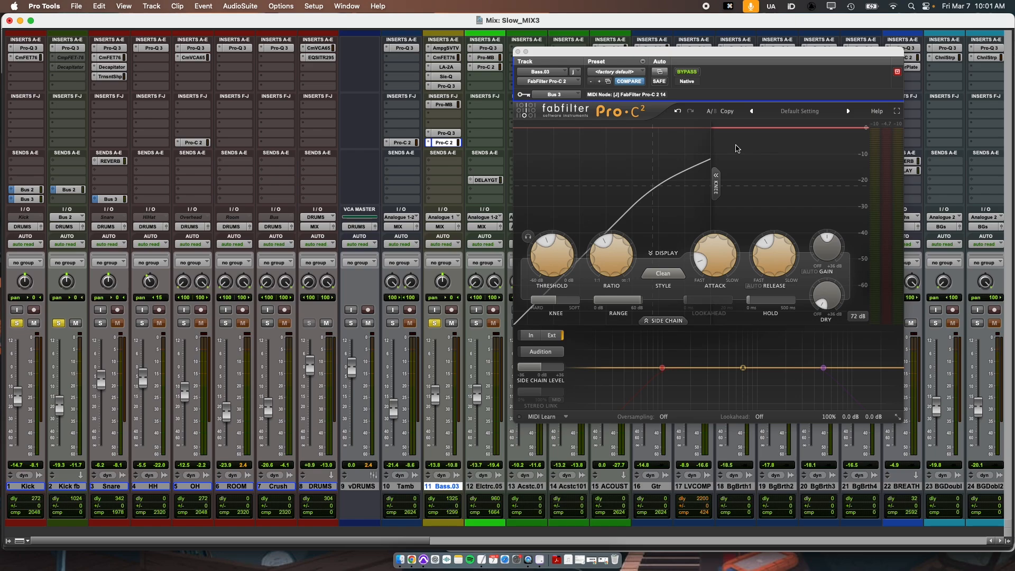
Step: Clear all solos, play the full mix to check the bass ducking, and close the Pro-C 2 window
alt+click(436, 324)
key(space)
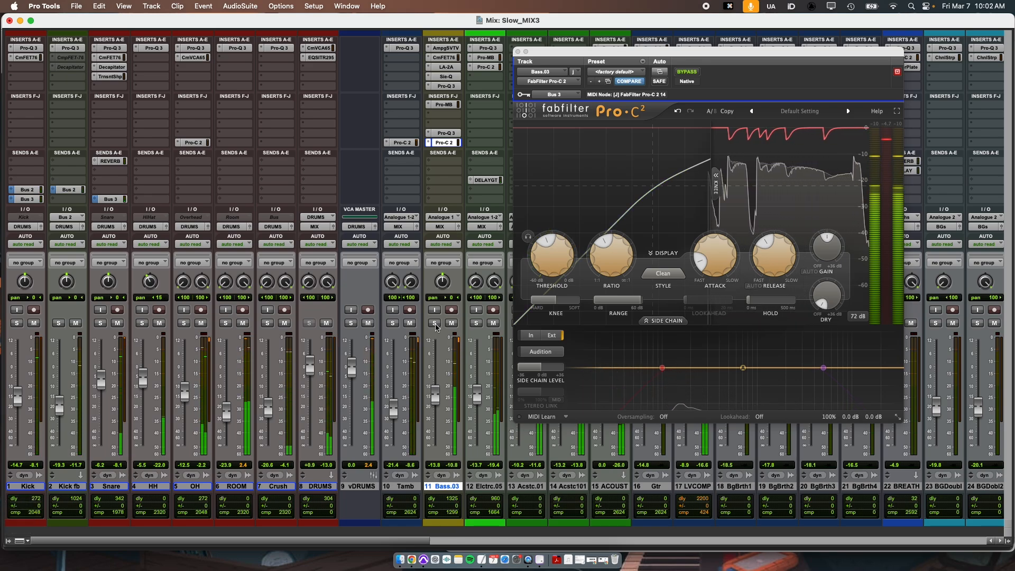
click(518, 52)
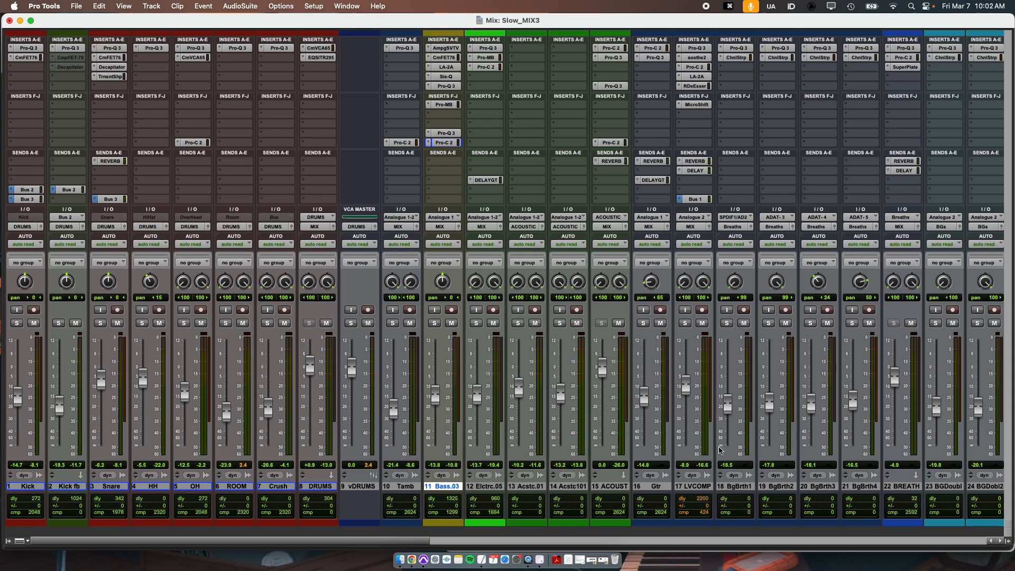
Step: Open the Pro-C 2 compressor on the ACOUSTIC channel, check its Bus 1 external side-chain input, and close it
click(709, 486)
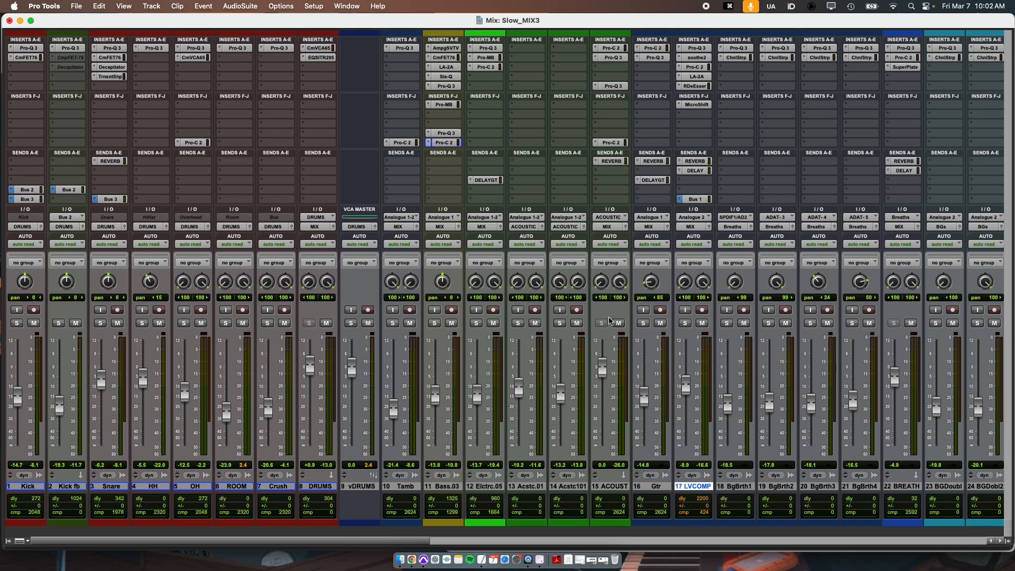
click(612, 487)
click(608, 142)
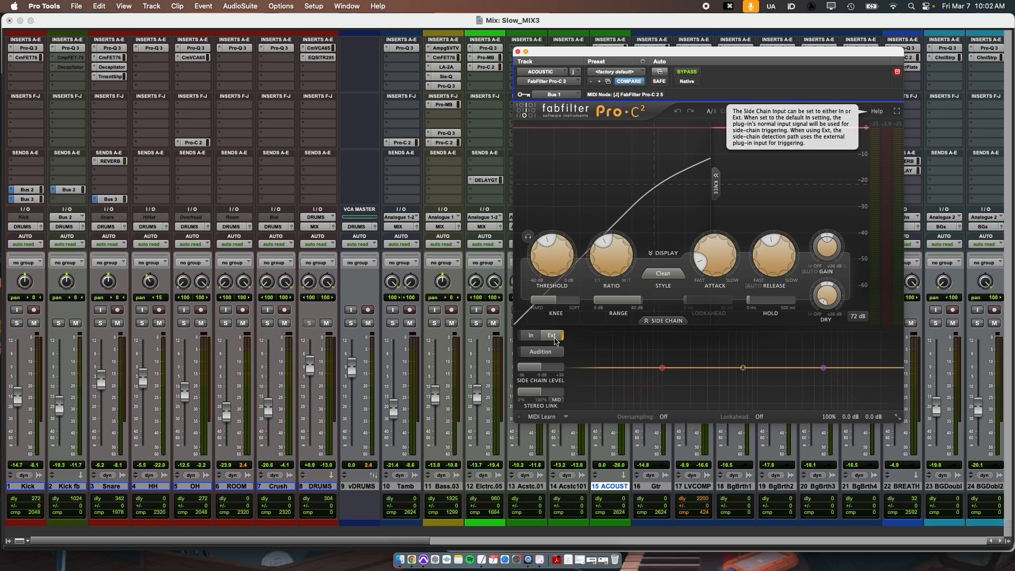
click(517, 51)
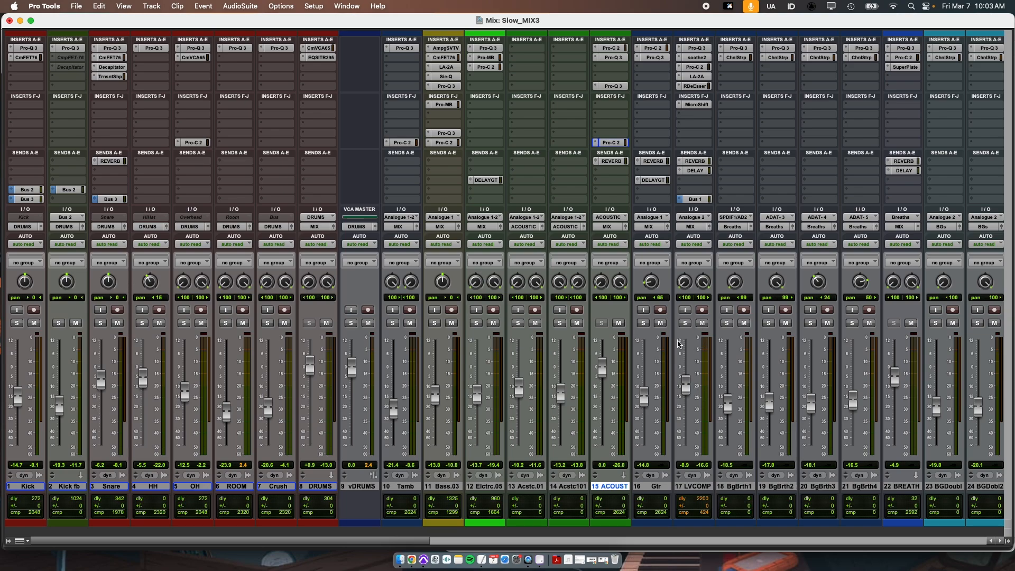
Step: Reopen ACOUSTIC's Pro-C 2, play the mix to watch the Bus 1-triggered gain reduction, stop playback, and close the window
click(611, 142)
mouse_move(621, 268)
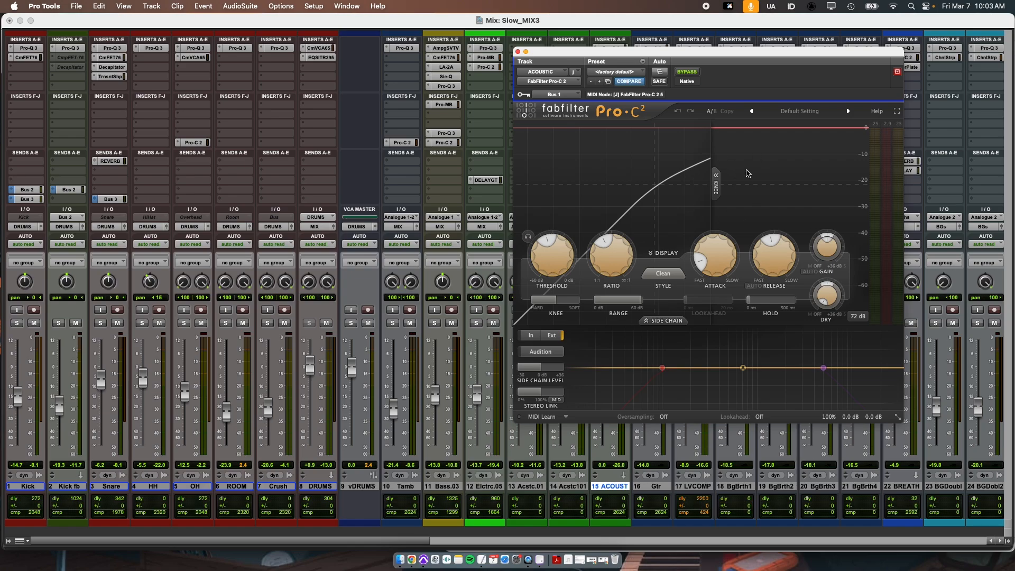
key(space)
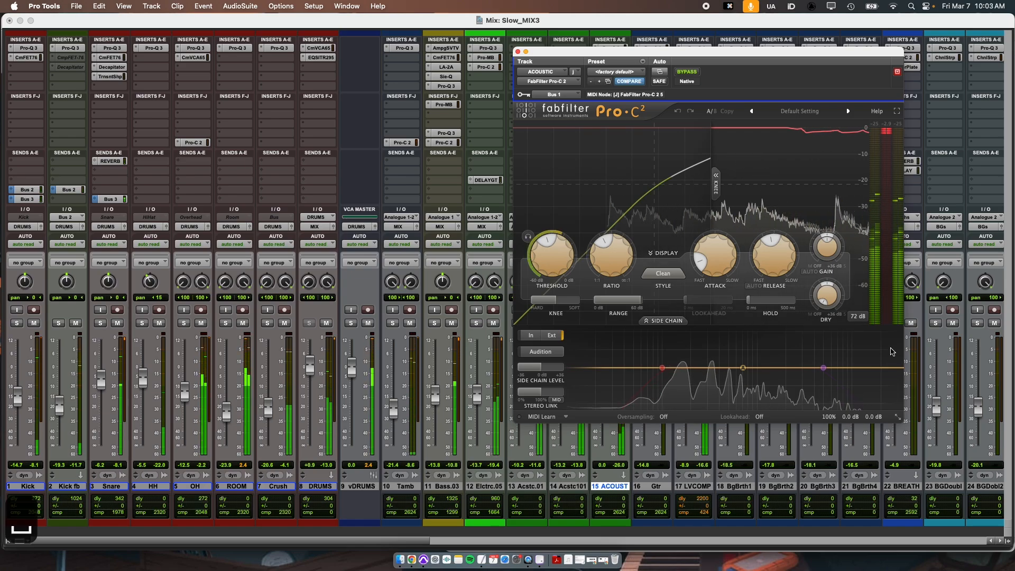
mouse_move(802, 370)
mouse_move(816, 421)
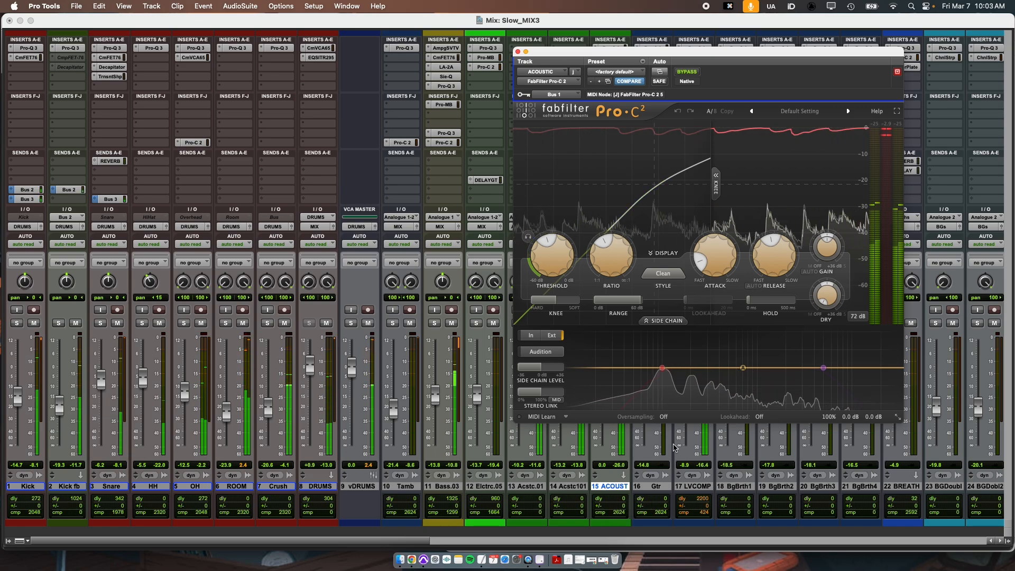
key(space)
mouse_move(776, 268)
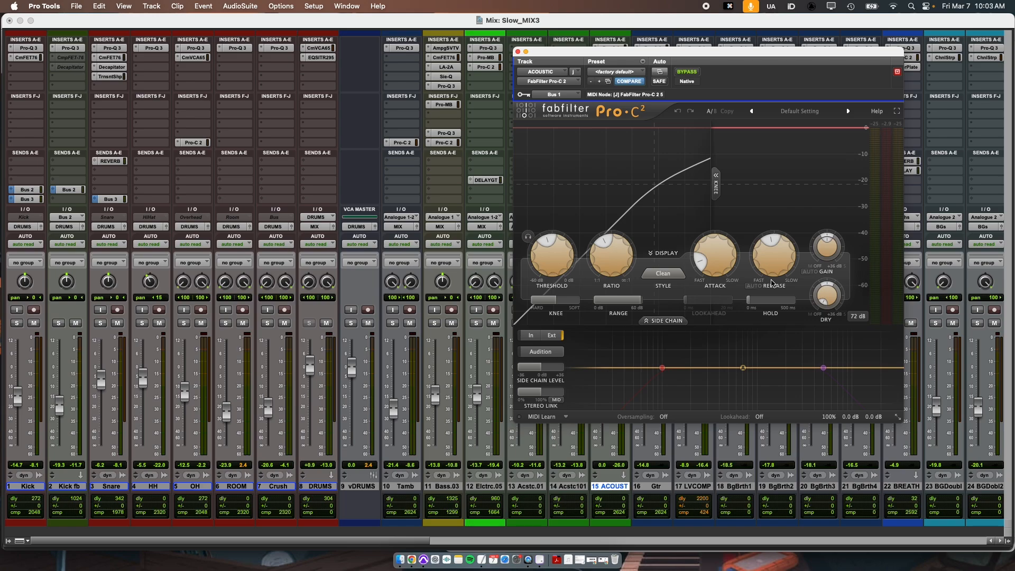
click(519, 52)
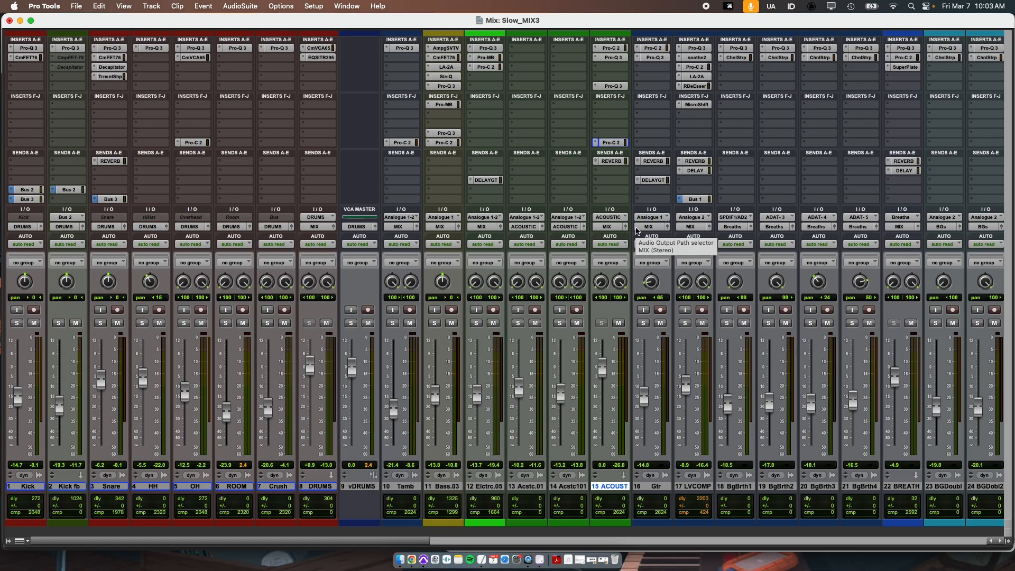
Step: Switch to the Edit window and inspect the Gtr track around the Instr section in volume automation and waveform views
key(super+equal)
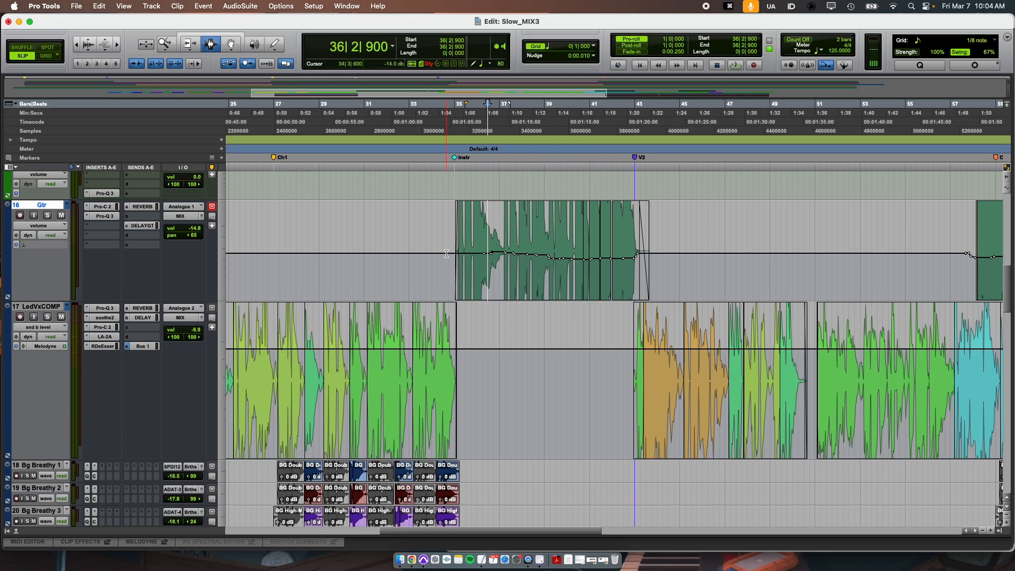
drag(447, 253, 669, 267)
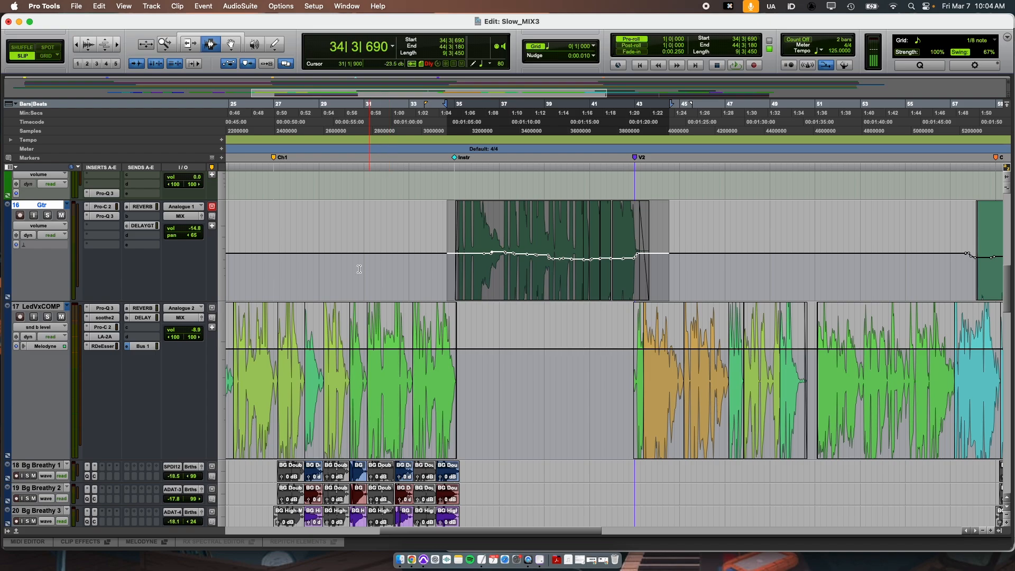
drag(313, 254, 689, 269)
key(ctrl+minus)
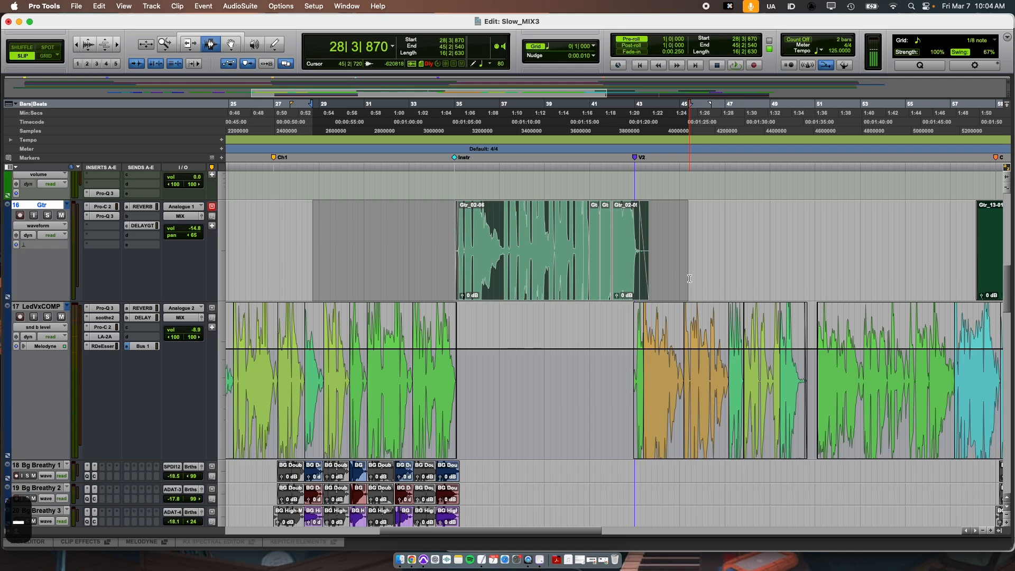
key(ctrl+minus)
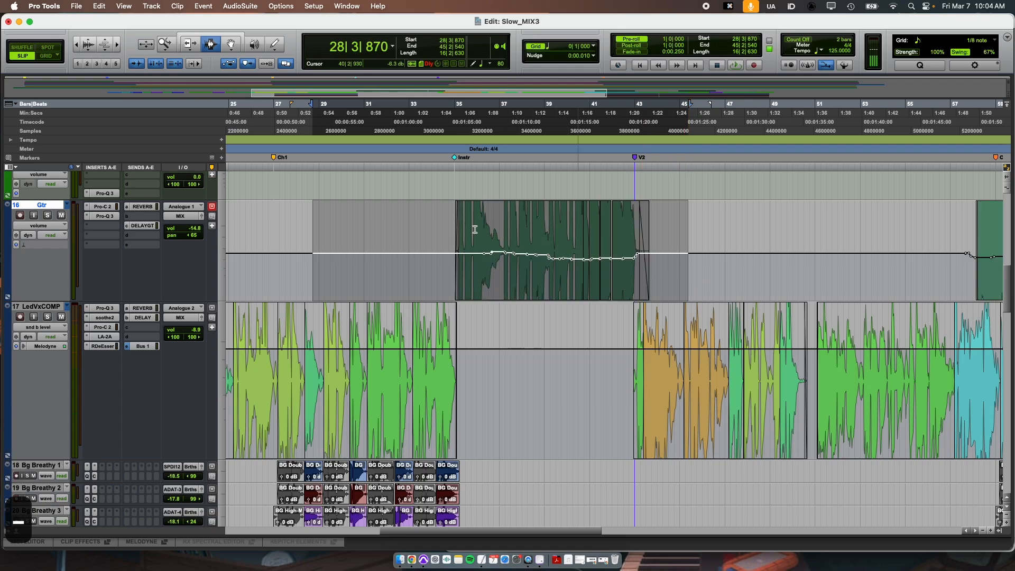
Step: Review the automation parameters available for the Gtr track, including those of its DELAY GTR send, without changing the view
click(63, 226)
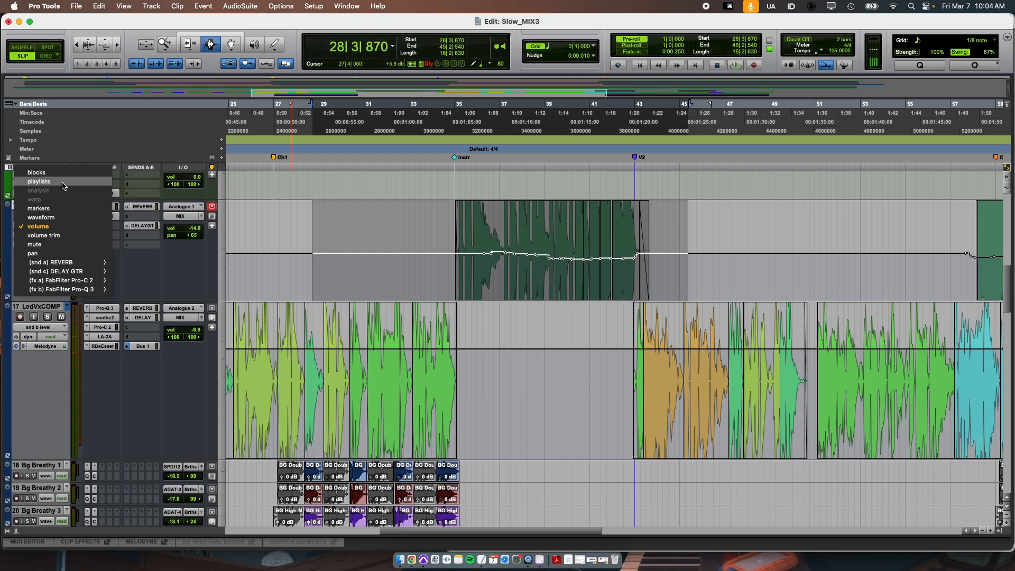
click(171, 296)
click(63, 230)
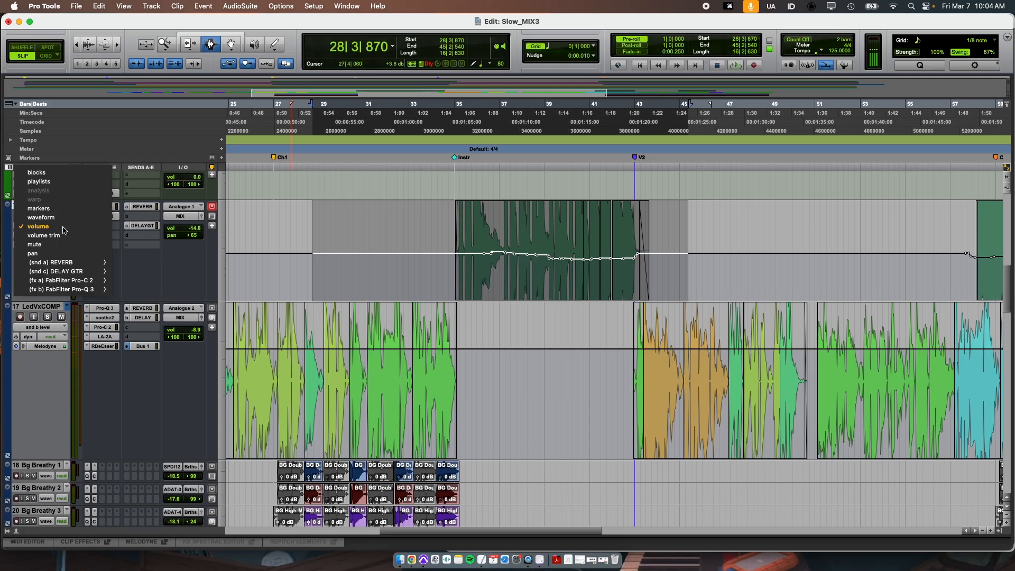
mouse_move(73, 274)
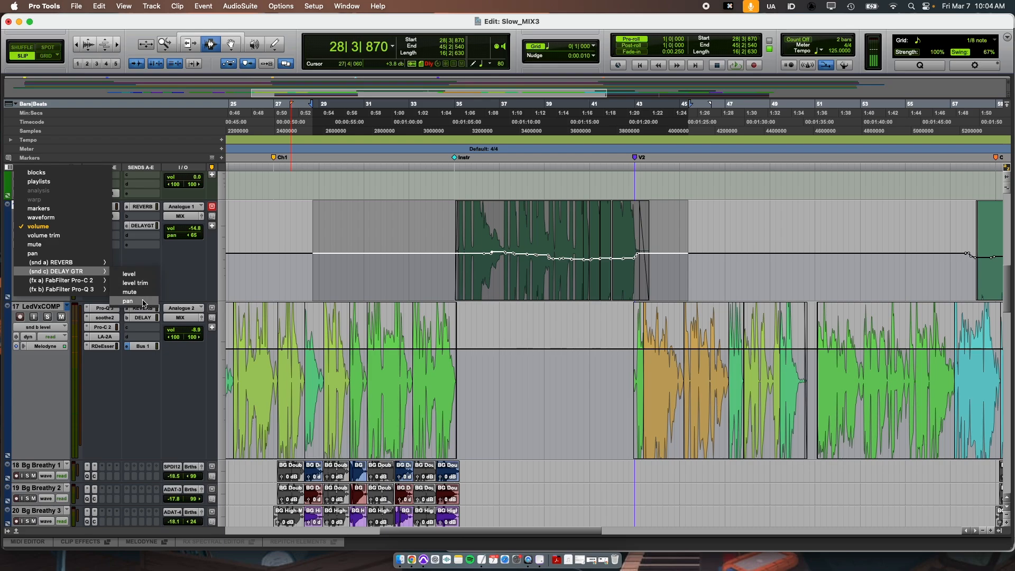
click(224, 286)
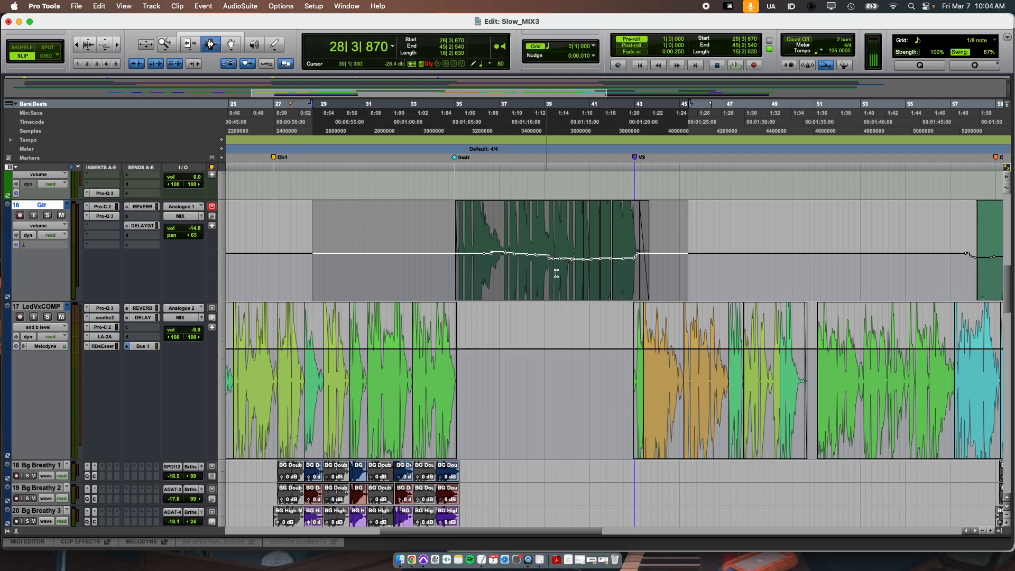
Step: Show the Gtr track's pan automation, examine it across the Instr section, and return the track to volume automation
ctrl+super+click(193, 238)
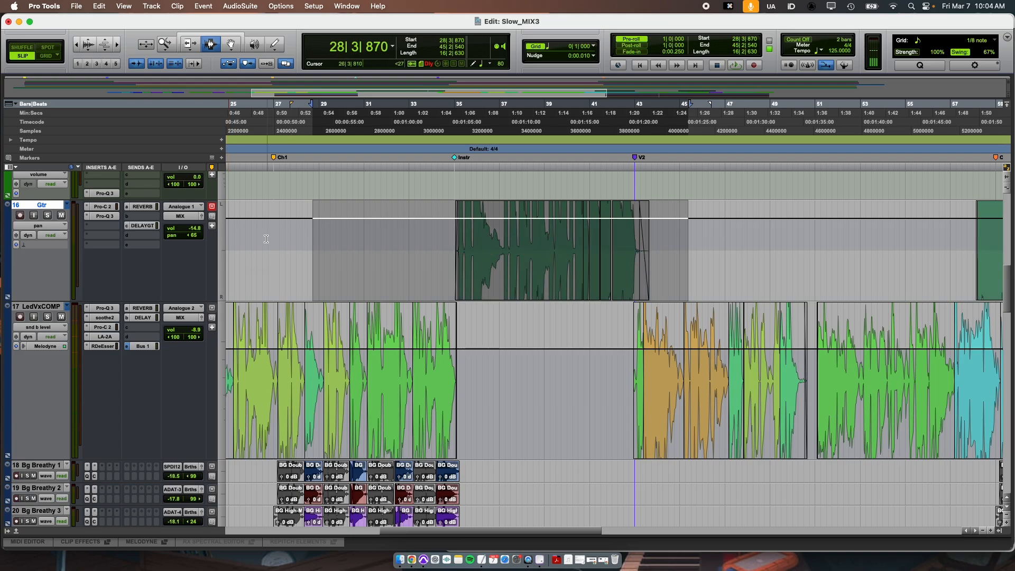
drag(318, 239, 682, 251)
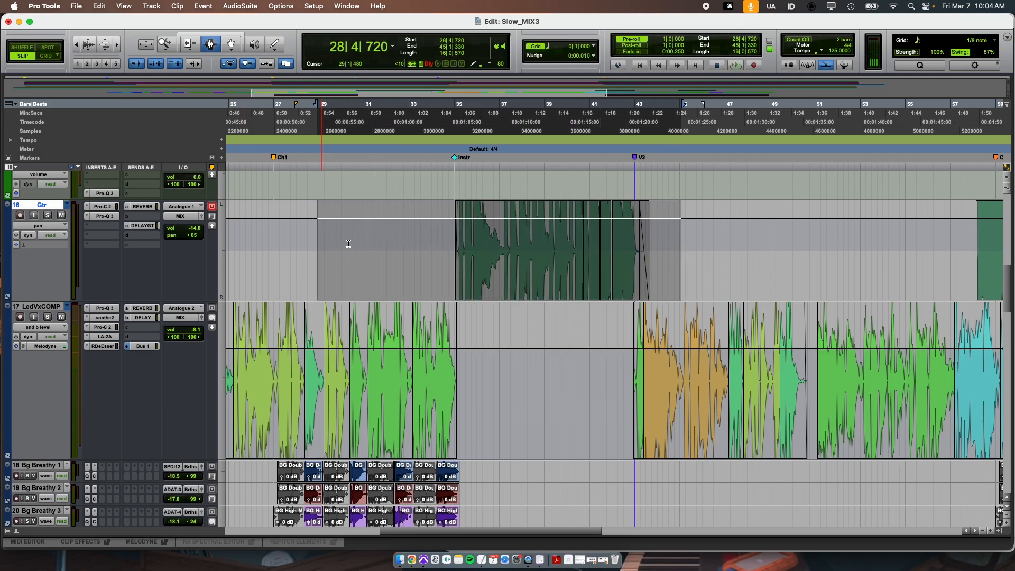
click(47, 229)
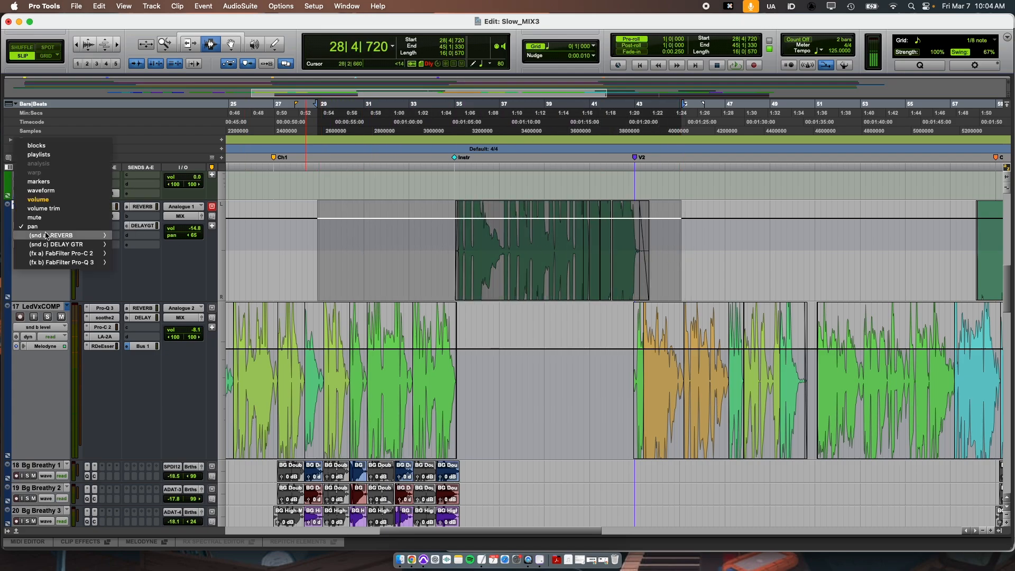
click(168, 273)
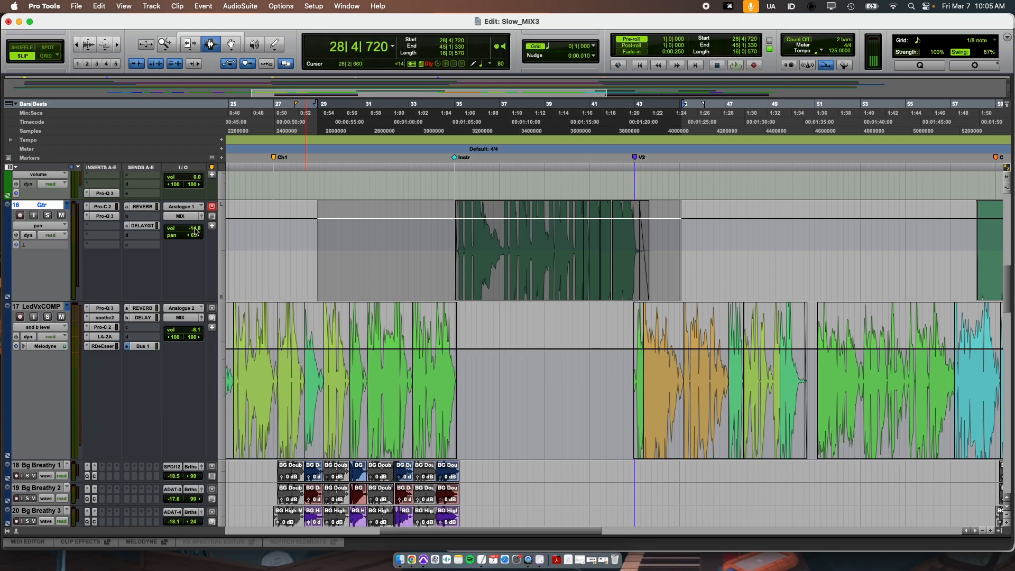
ctrl+super+click(194, 229)
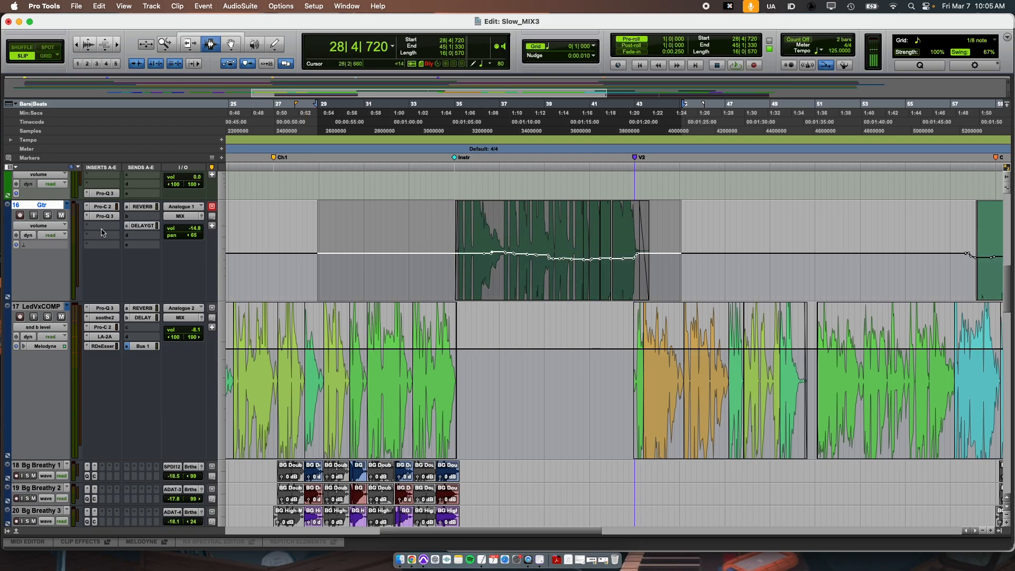
Step: Clear the Gtr track's volume automation across the Instr section and set its automation mode to touch
key(ctrl+minus)
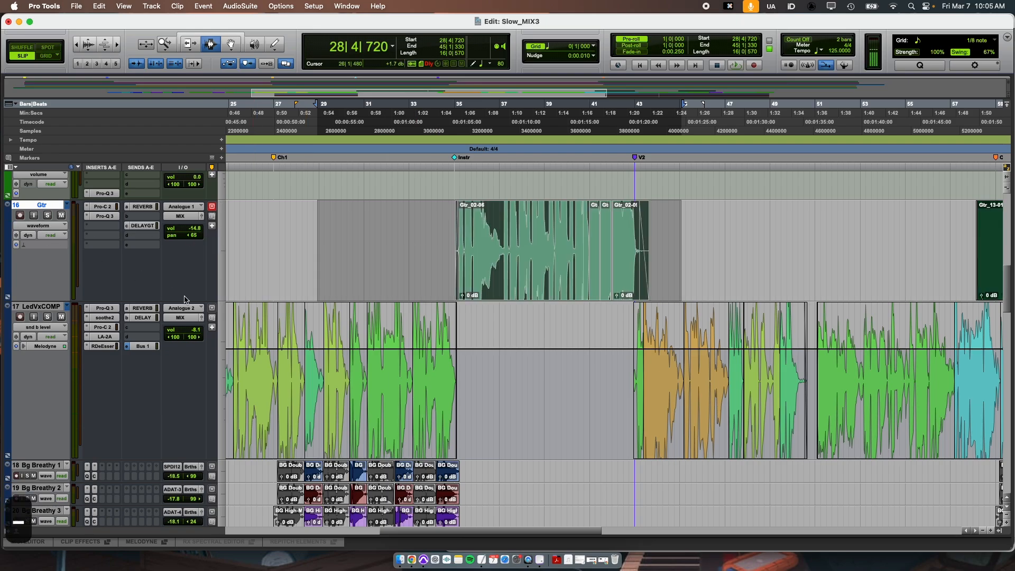
click(432, 287)
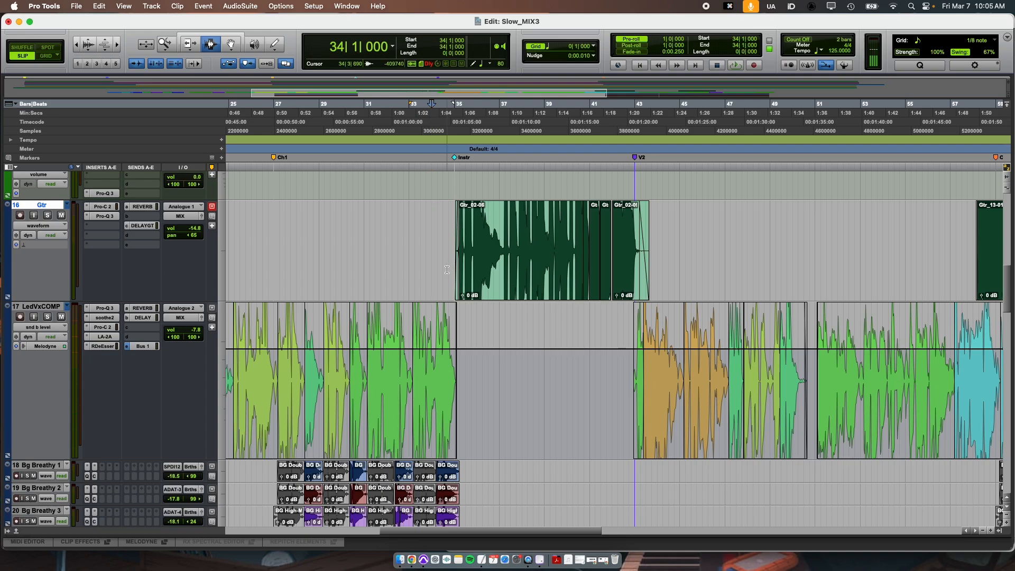
key(ctrl+minus)
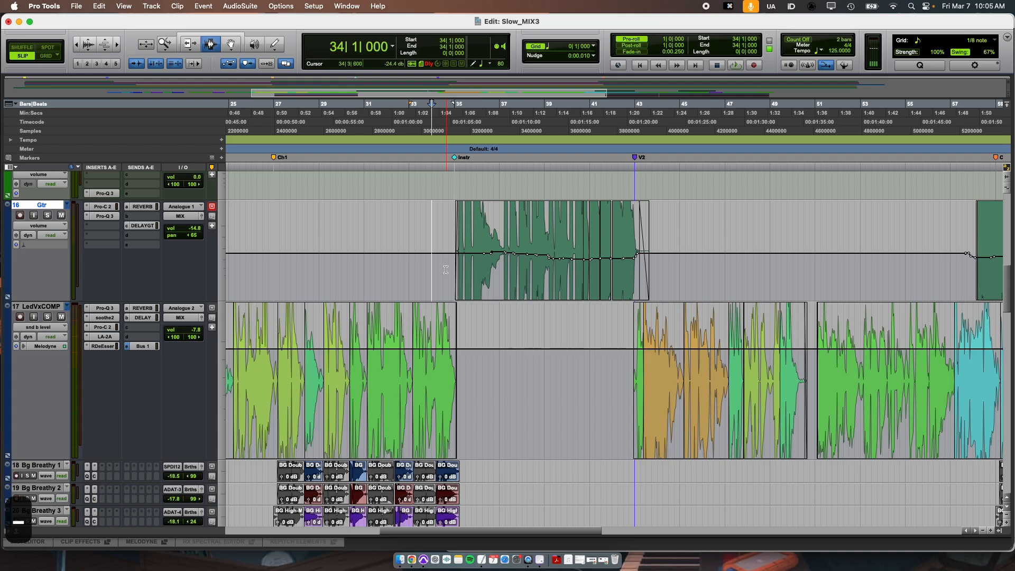
drag(446, 269, 677, 258)
key(BackSpace)
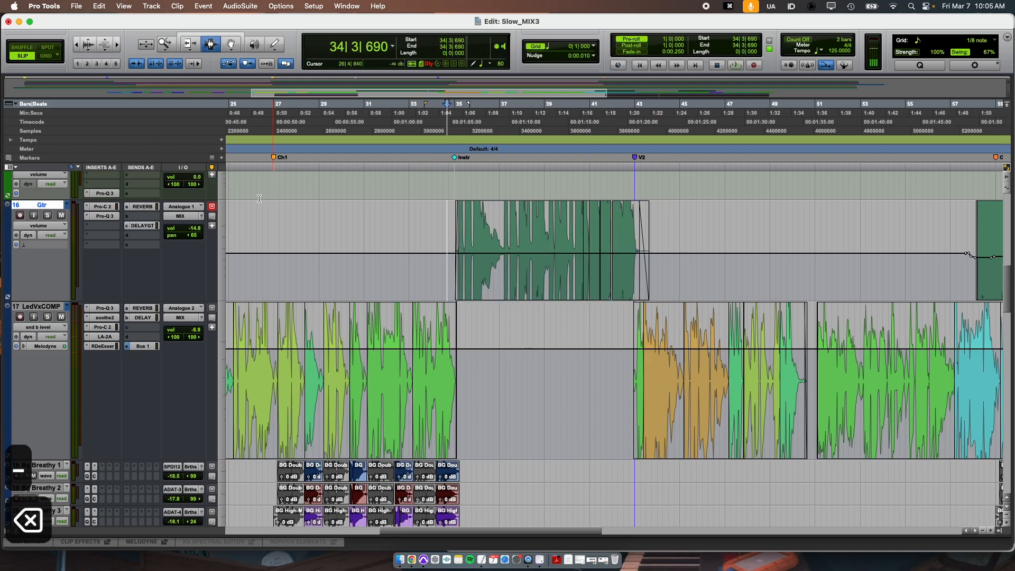
click(59, 235)
click(62, 247)
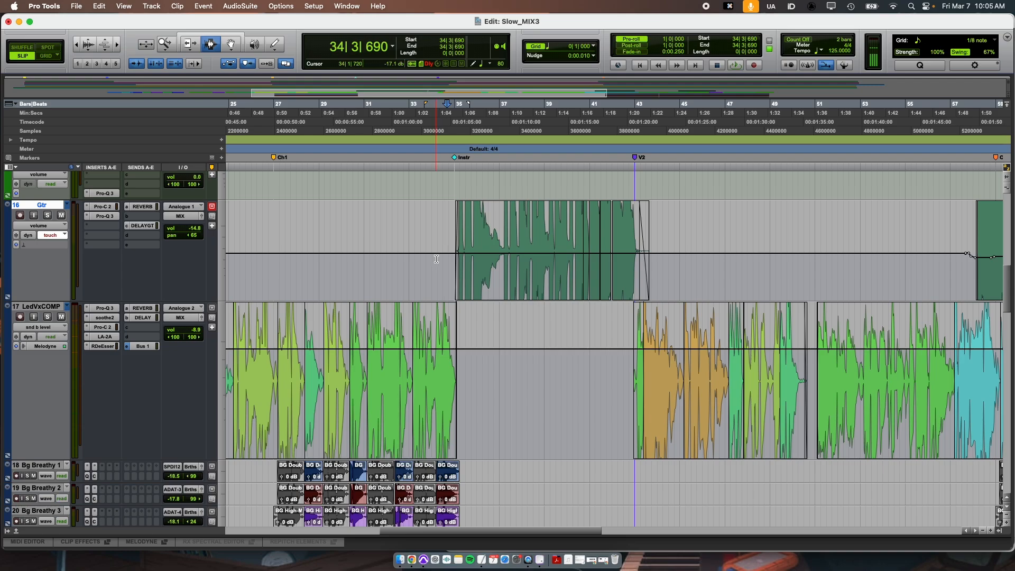
Step: Solo Gtr and play from just before bar 30, riding its volume fader to write test automation ahead of the Instr section
click(341, 256)
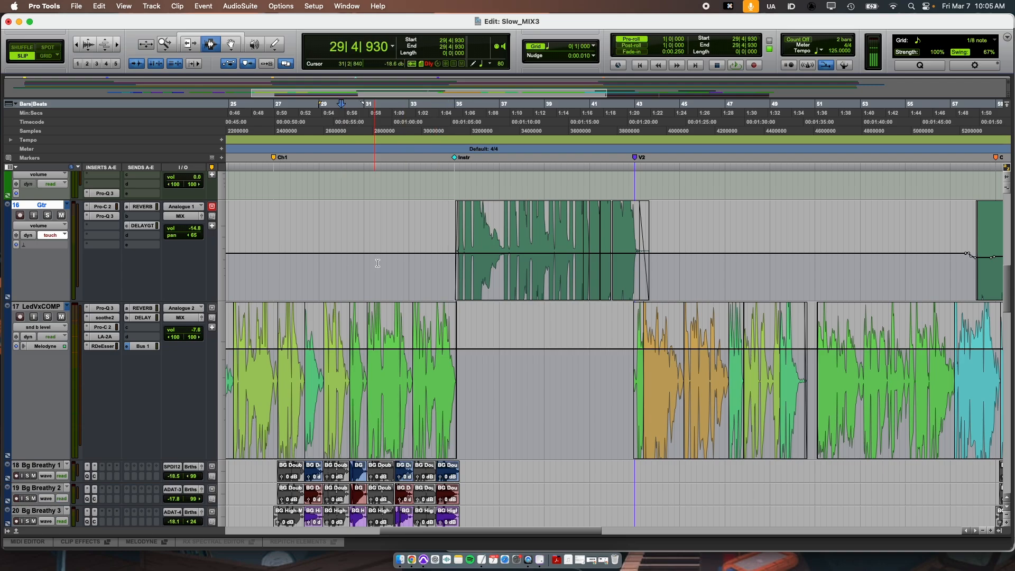
key(s)
key(space)
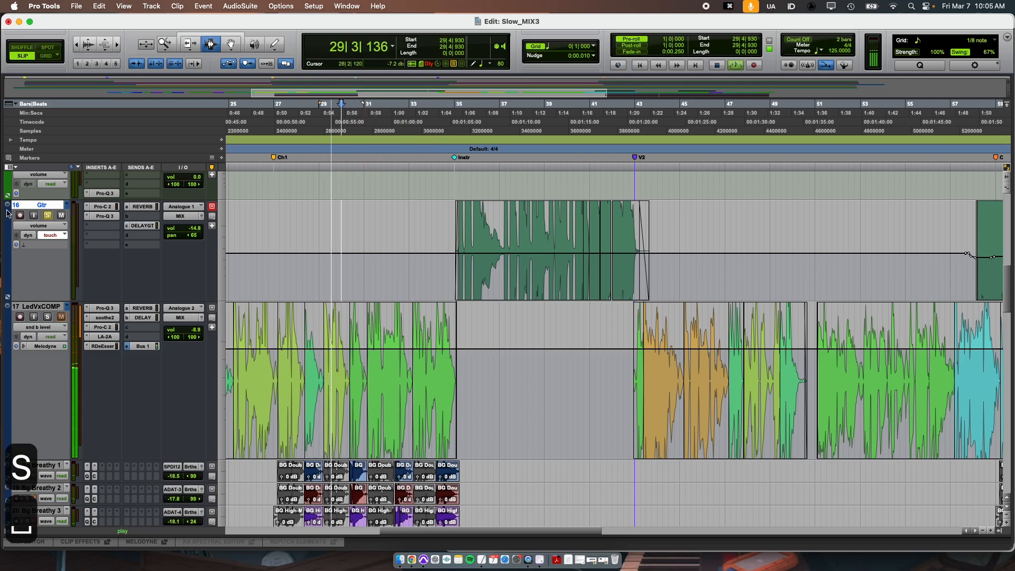
scroll(41, 208, down, 2)
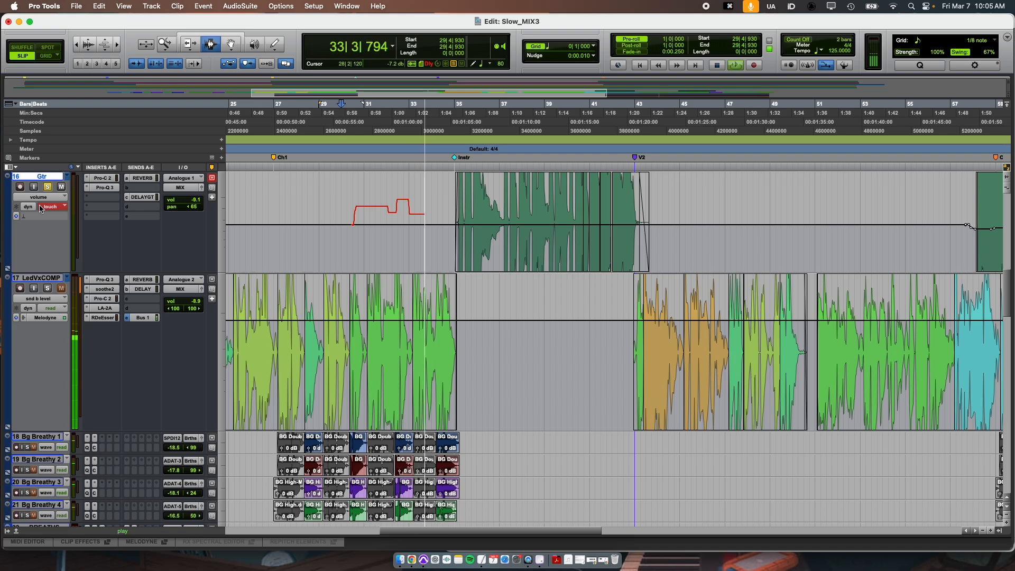
key(space)
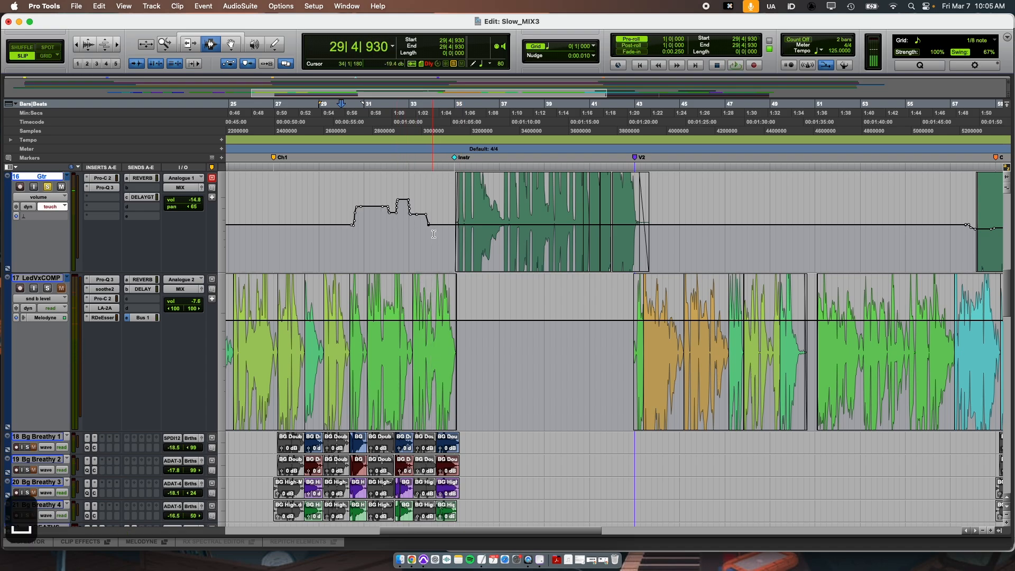
Step: Delete the test volume moves written before the Instr section and take the Gtr track out of solo
drag(328, 225, 465, 226)
key(BackSpace)
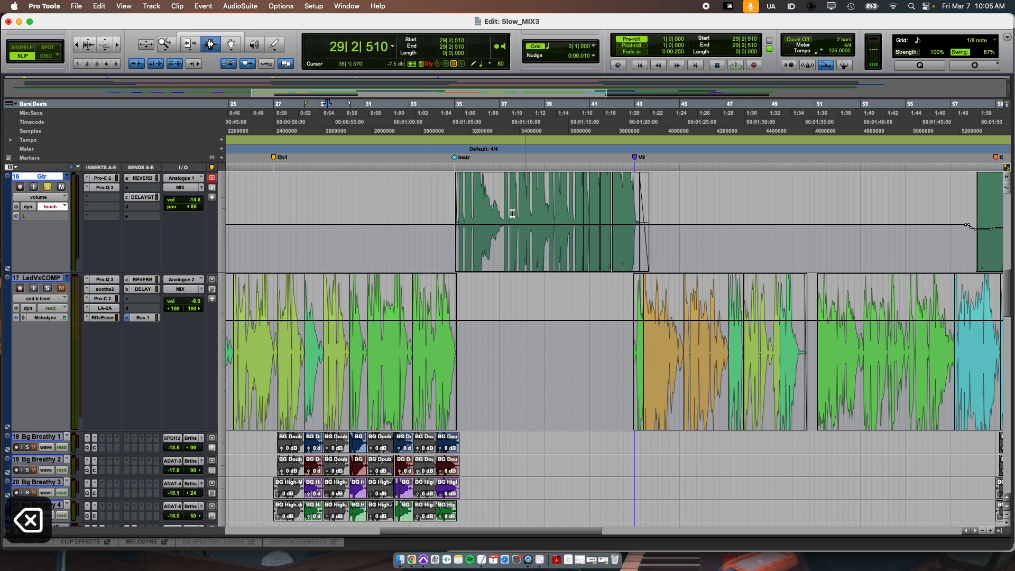
click(48, 188)
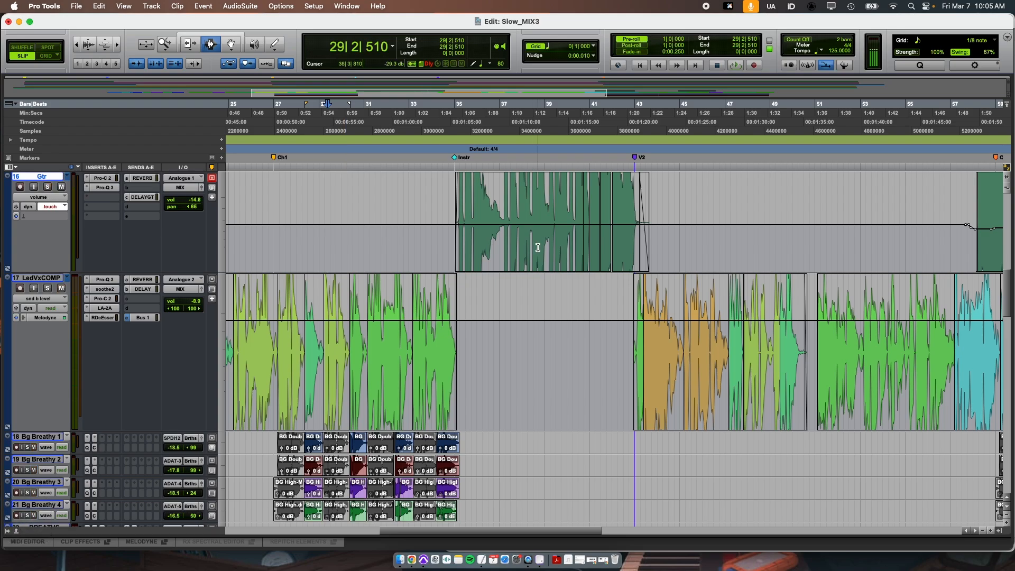
Step: Play from bar 32, riding the Gtr volume fader to write touch-mode automation through the Instr section up to V2
scroll(538, 247, right, 3)
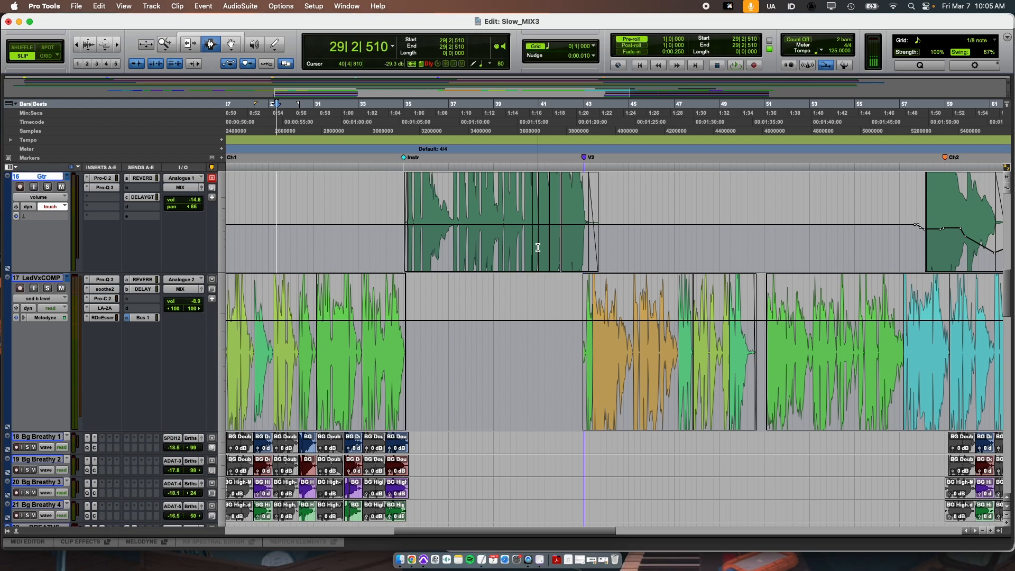
click(348, 226)
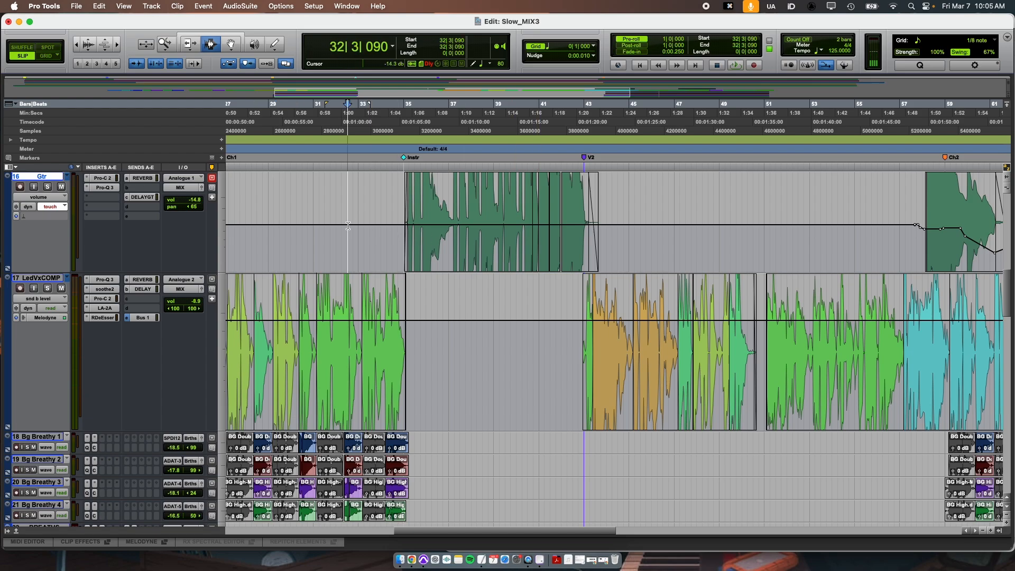
key(space)
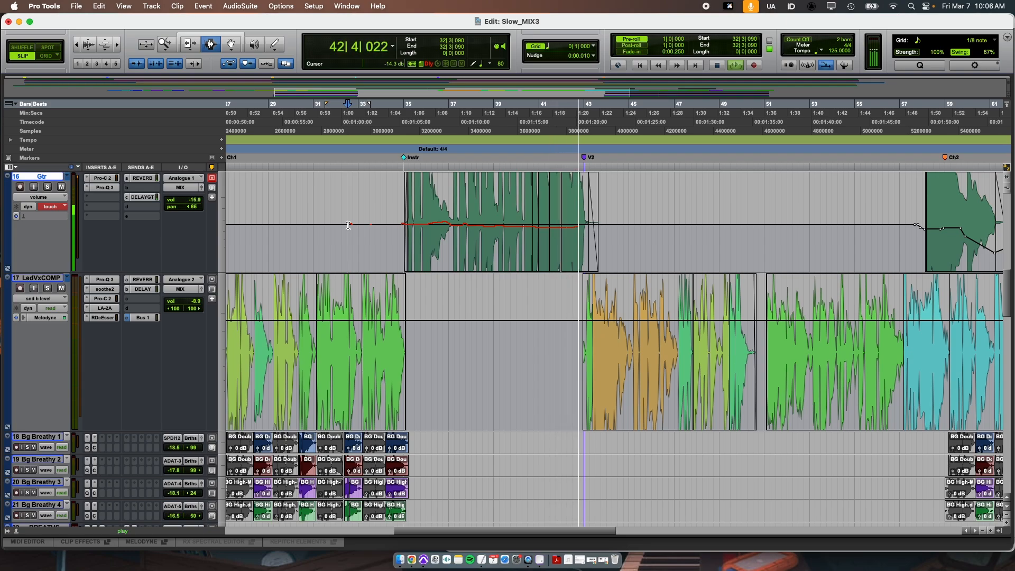
key(space)
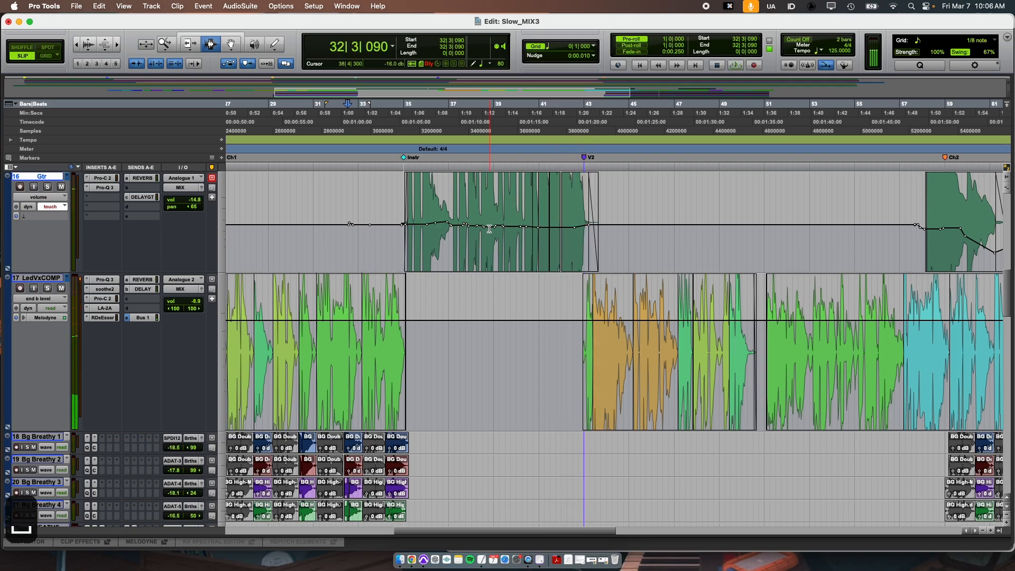
Step: Play again from bar 38, riding the Gtr fader to rewrite the volume automation in the middle of the Instr section
drag(493, 227, 517, 231)
click(517, 232)
click(472, 233)
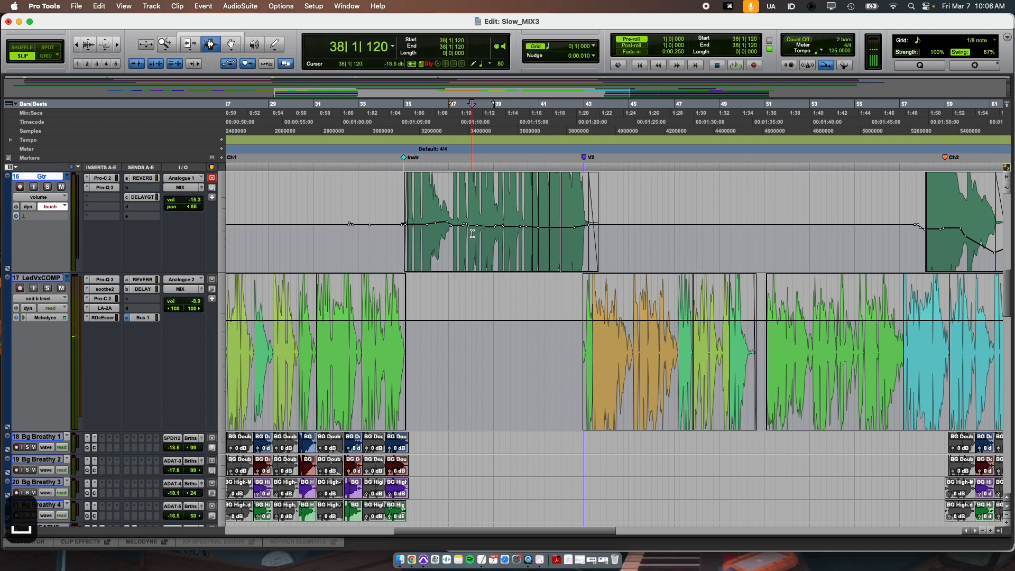
click(480, 236)
key(space)
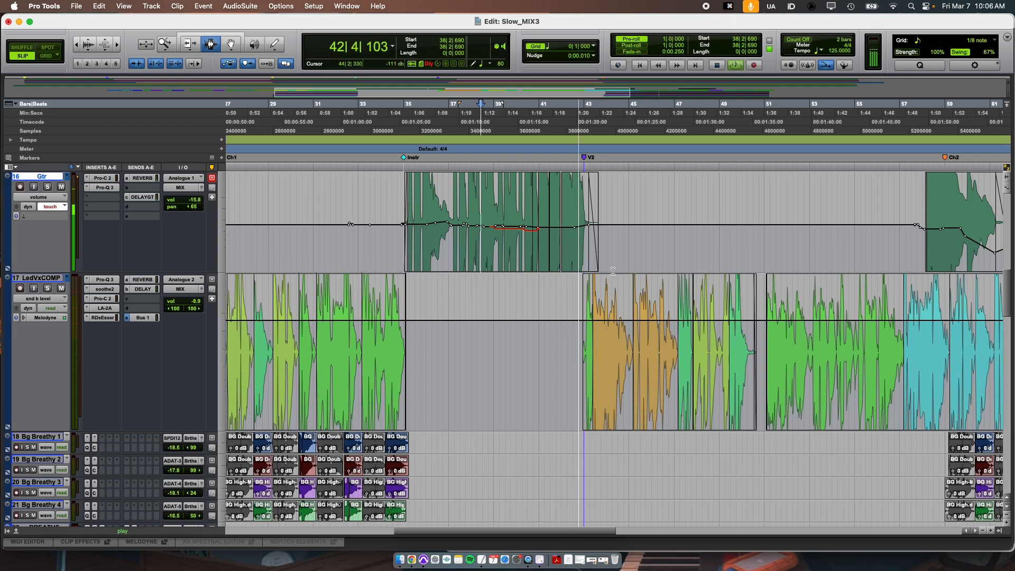
key(space)
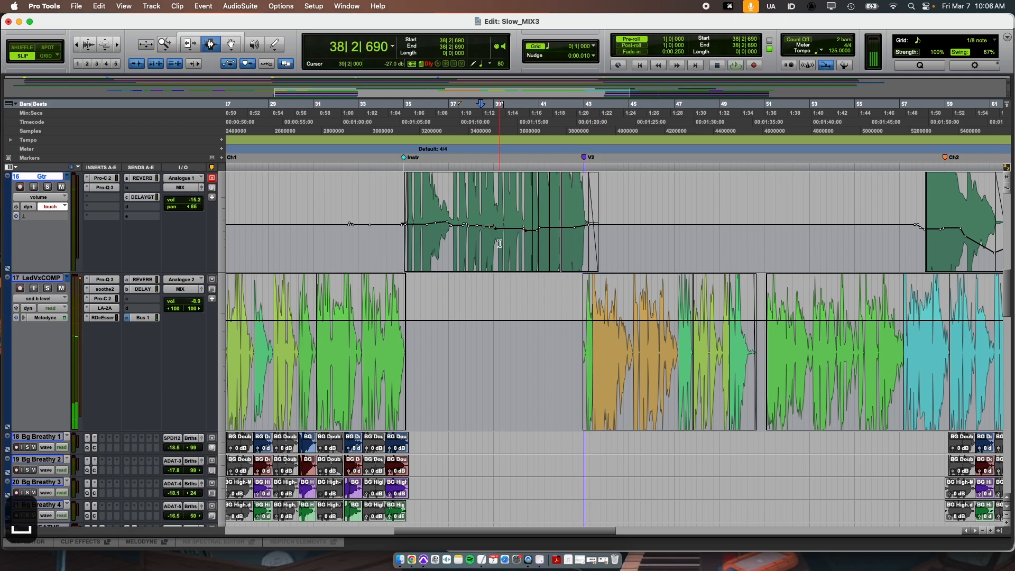
Step: Try deleting two Gtr volume breakpoints just after bar 40, beat 2 with the Grabber tool, and undo the deletions
click(526, 232)
key(t)
key(t)
key(t)
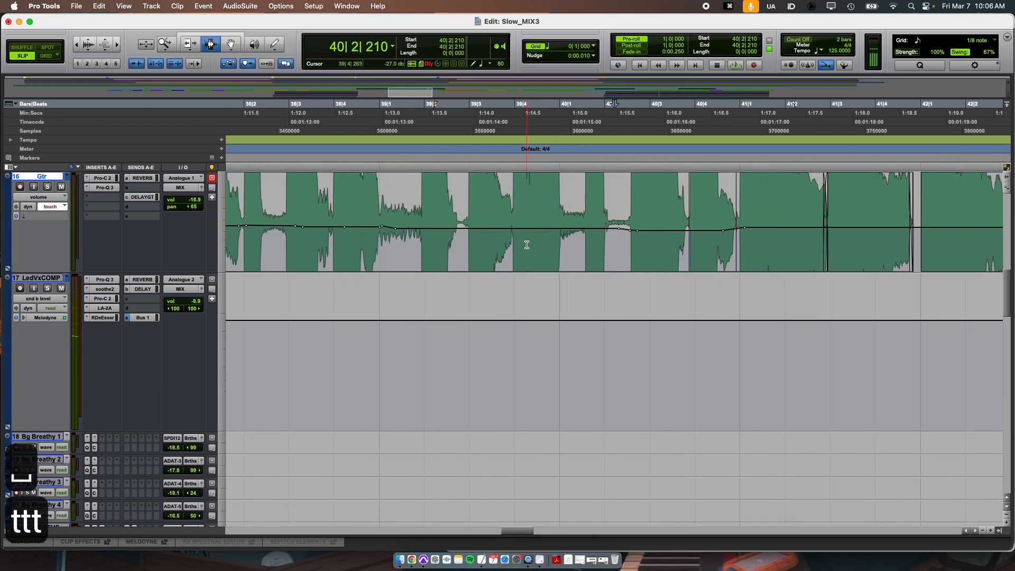
key(super+4)
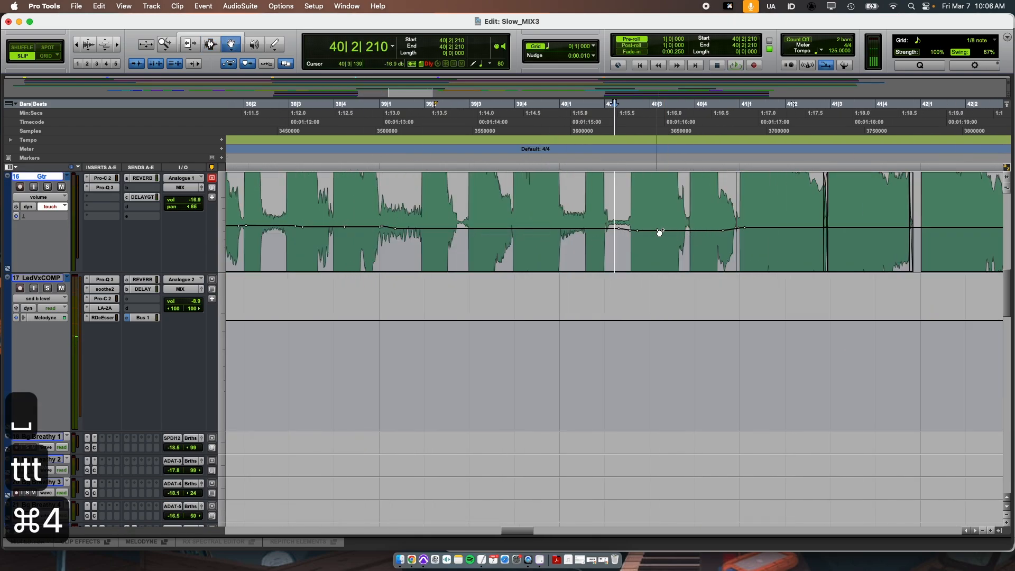
alt+click(620, 230)
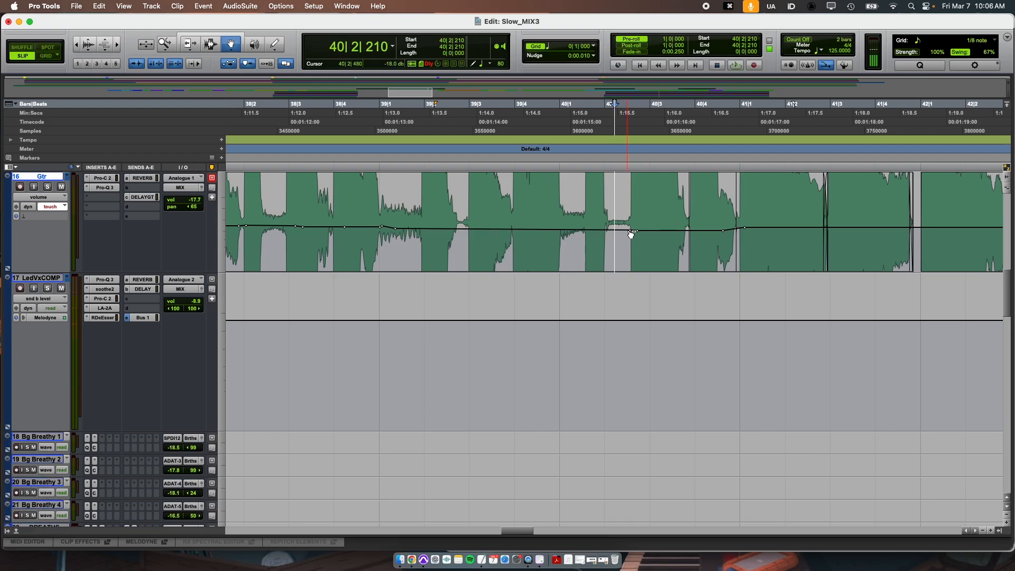
alt+click(630, 231)
key(super+z)
key(super+z)
Step: Look over the background vocal and effects return channels in the Mix window, and return to the Edit window
key(super+equal)
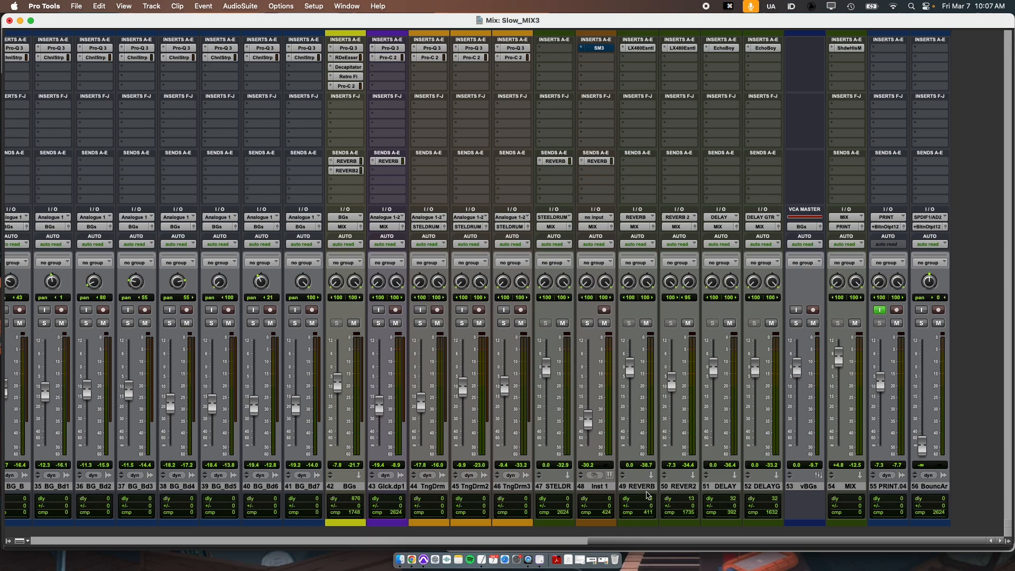
scroll(649, 496, left, 10)
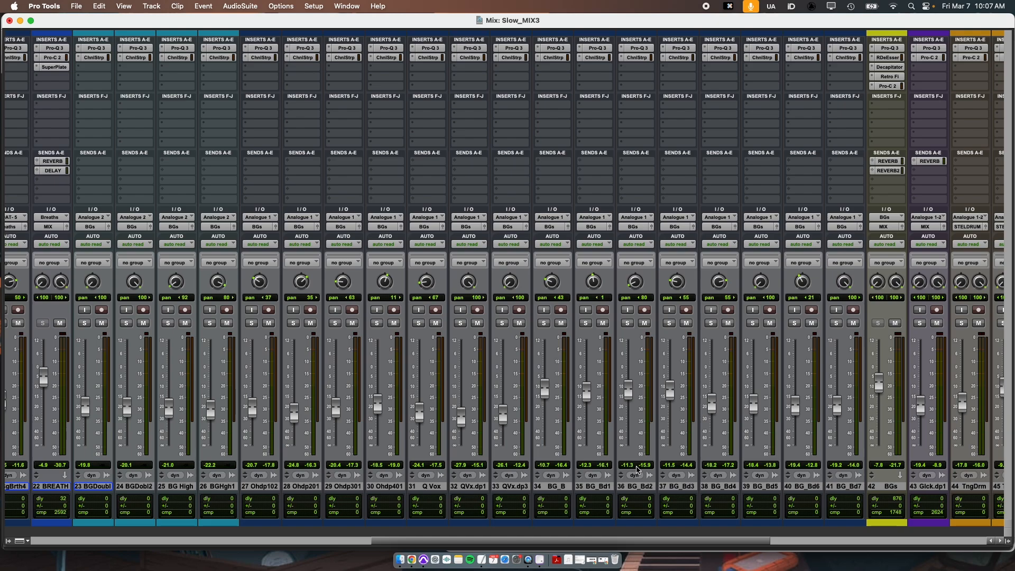
key(cmd+equal)
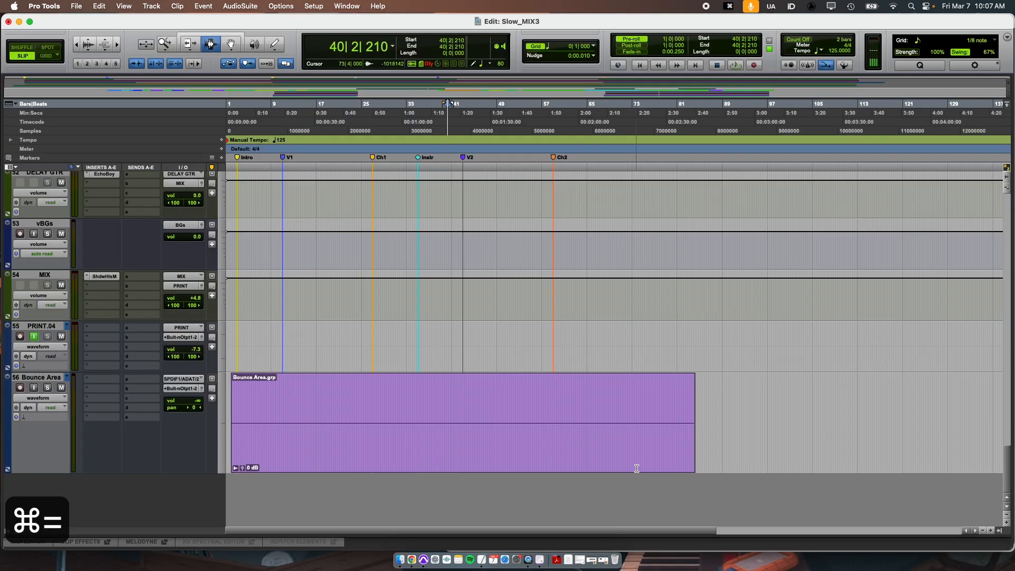
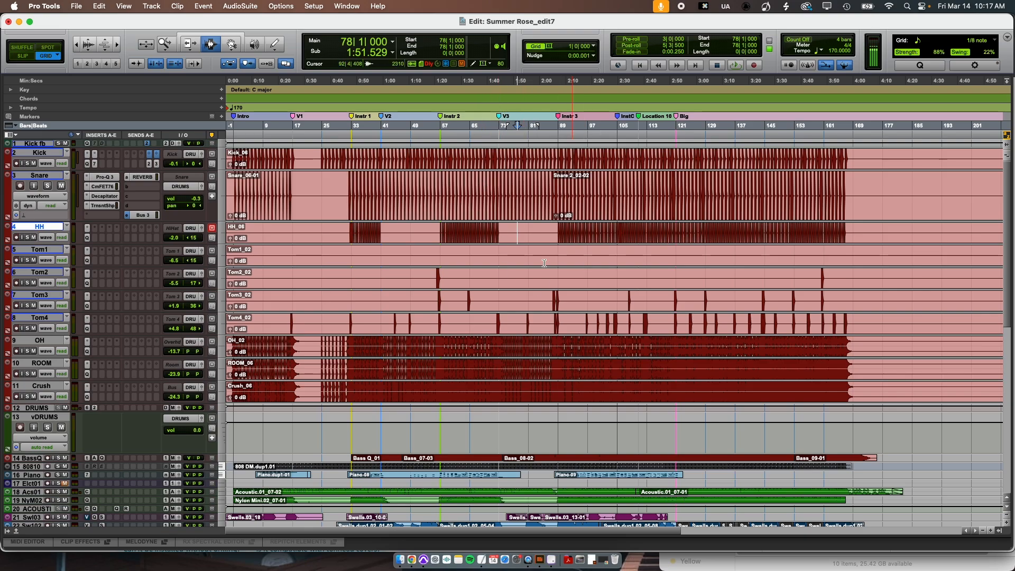
Step: Solo the vDRUMS VCA and play the drums from bar 73 at the start of V3
click(47, 429)
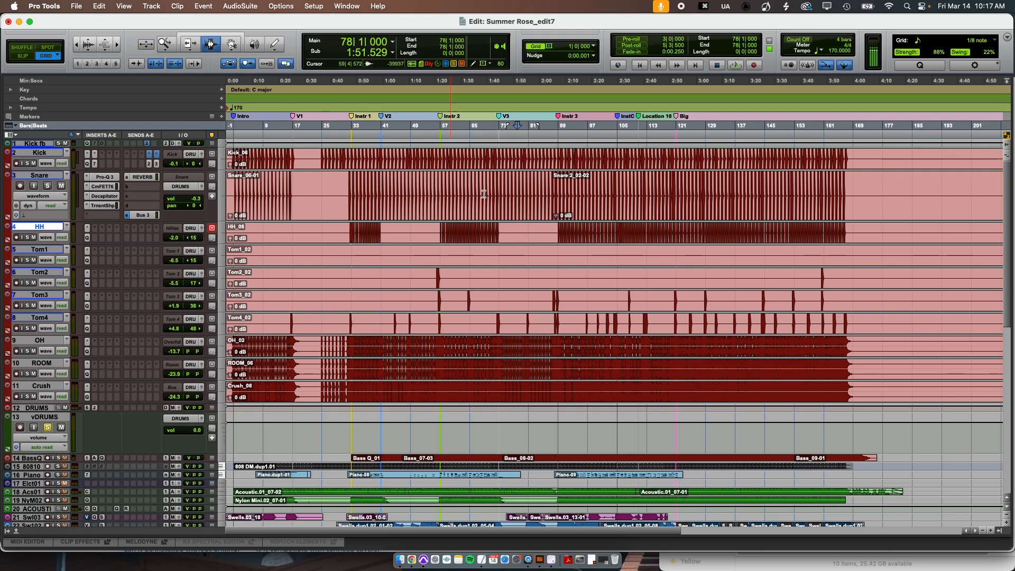
click(499, 193)
key(space)
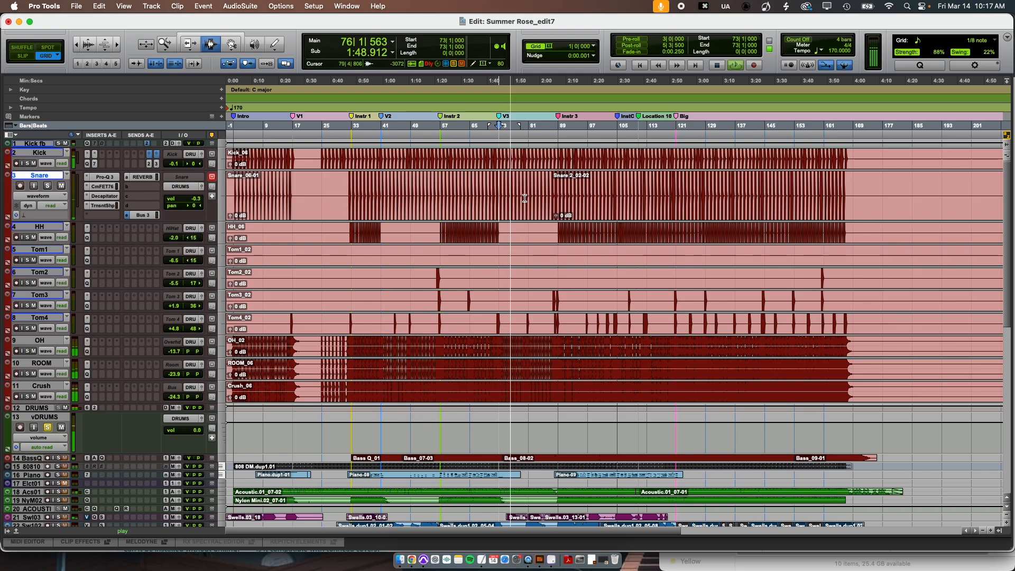
key(space)
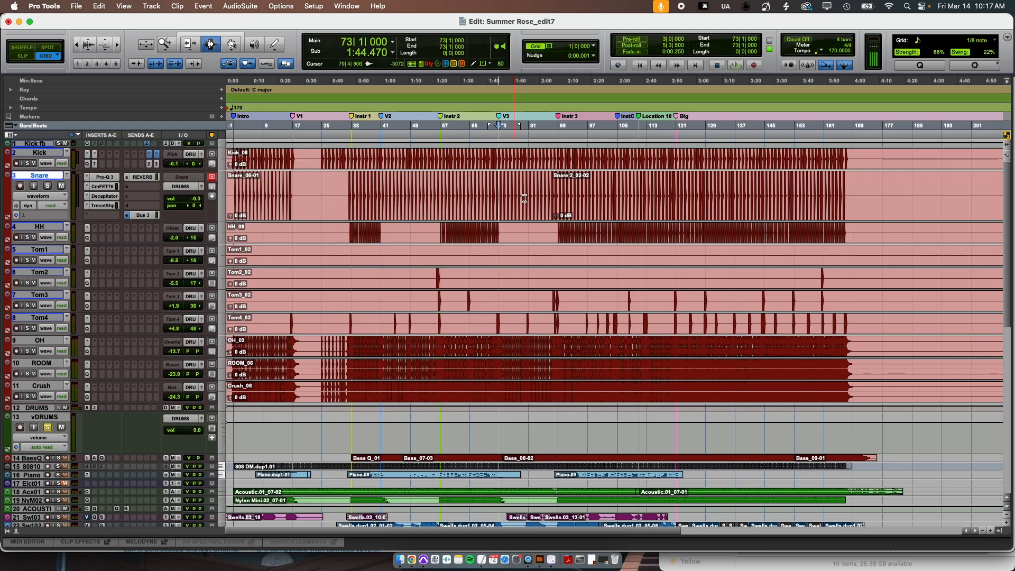
Step: Play the soloed drums from bar 97 in the Instr 3 section
click(590, 188)
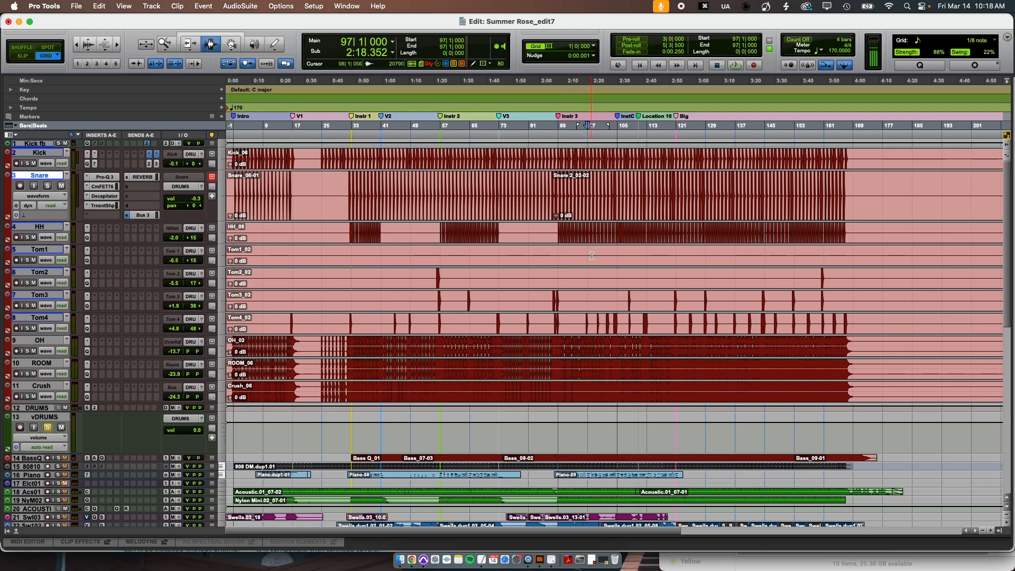
key(space)
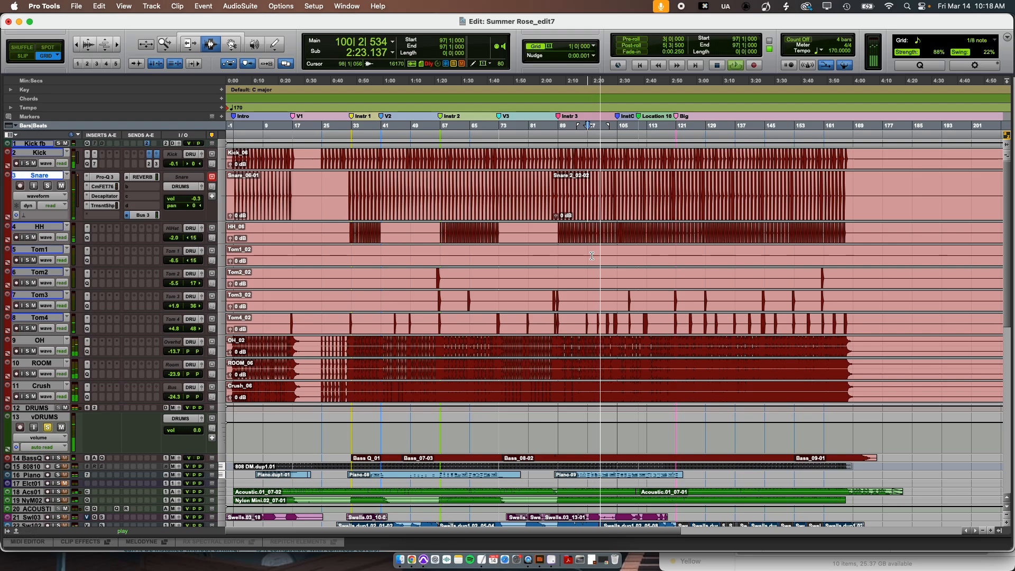
key(space)
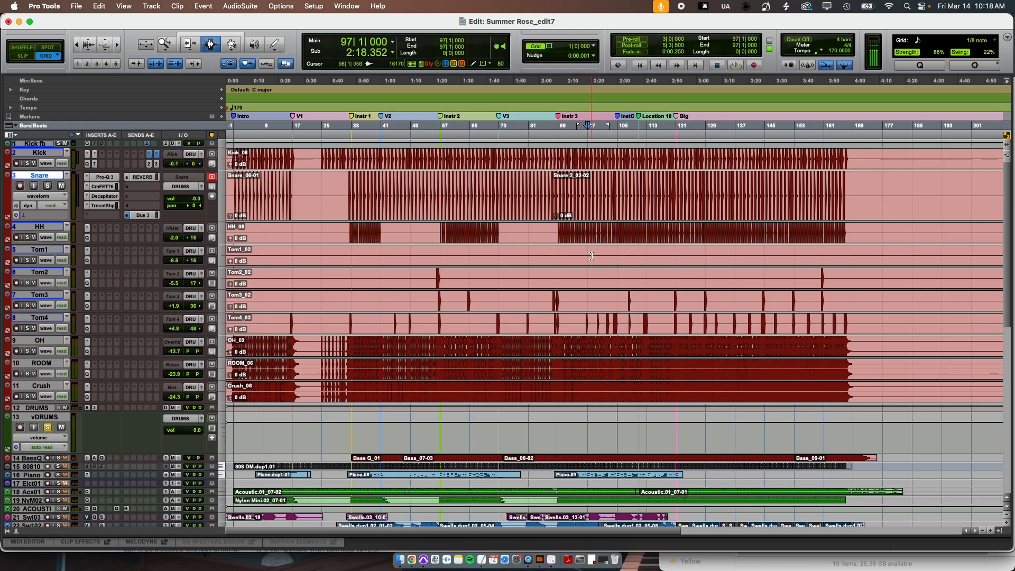
Step: Highlight the two Snare clips in turn, solo the Snare track, and play it from bar 73 at V3
double_click(601, 202)
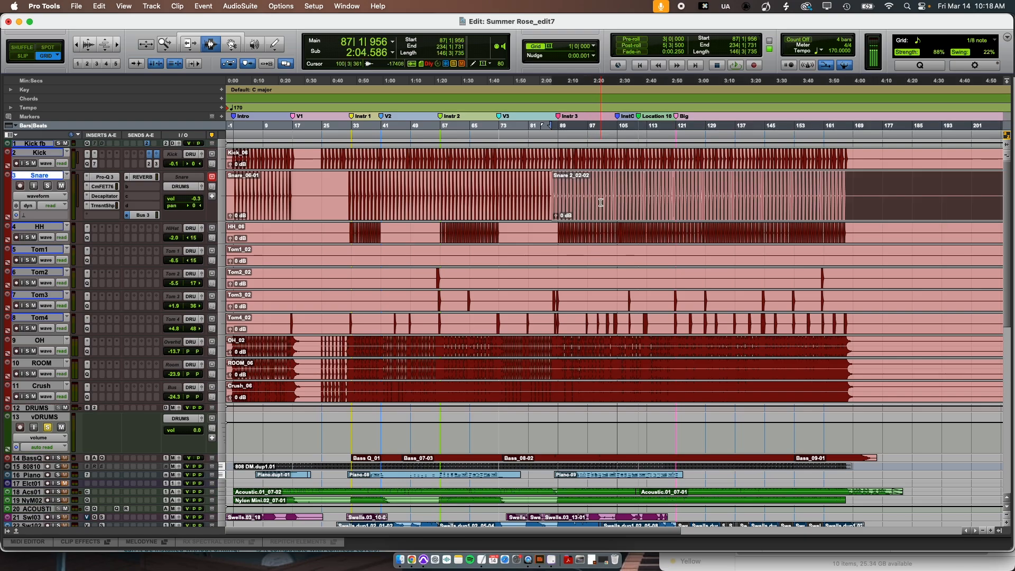
double_click(468, 195)
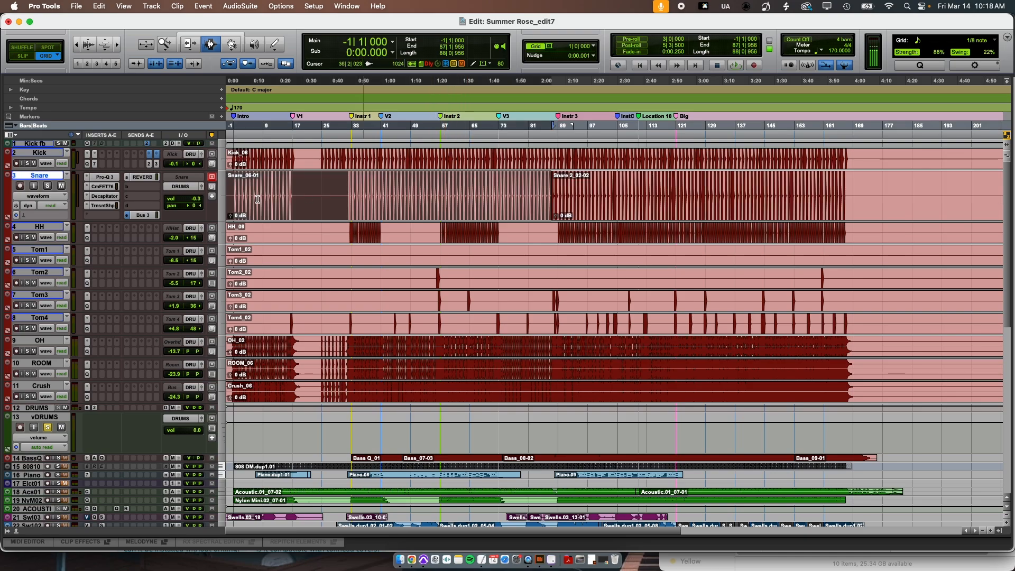
click(47, 186)
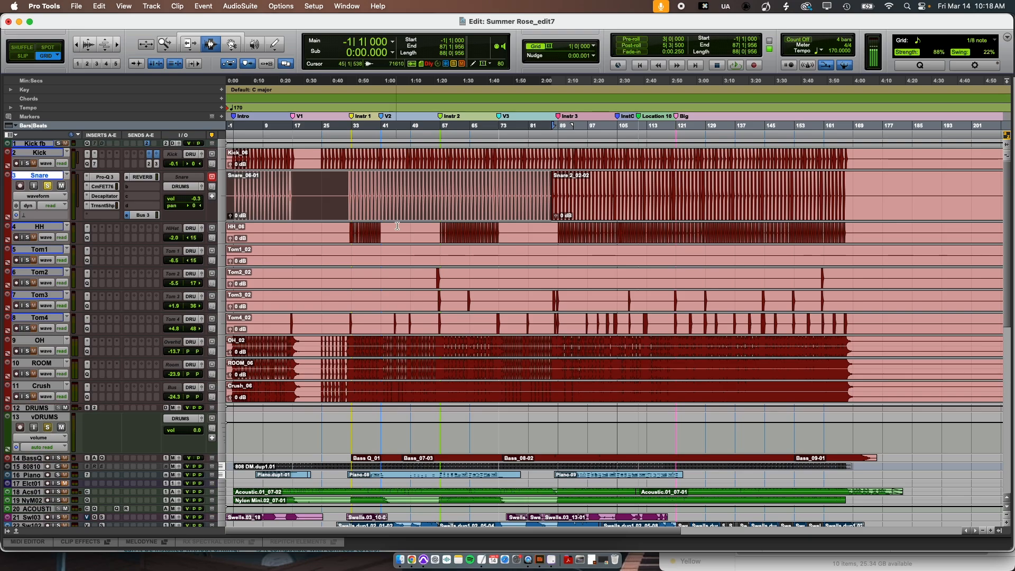
click(482, 193)
click(507, 192)
key(t)
key(t)
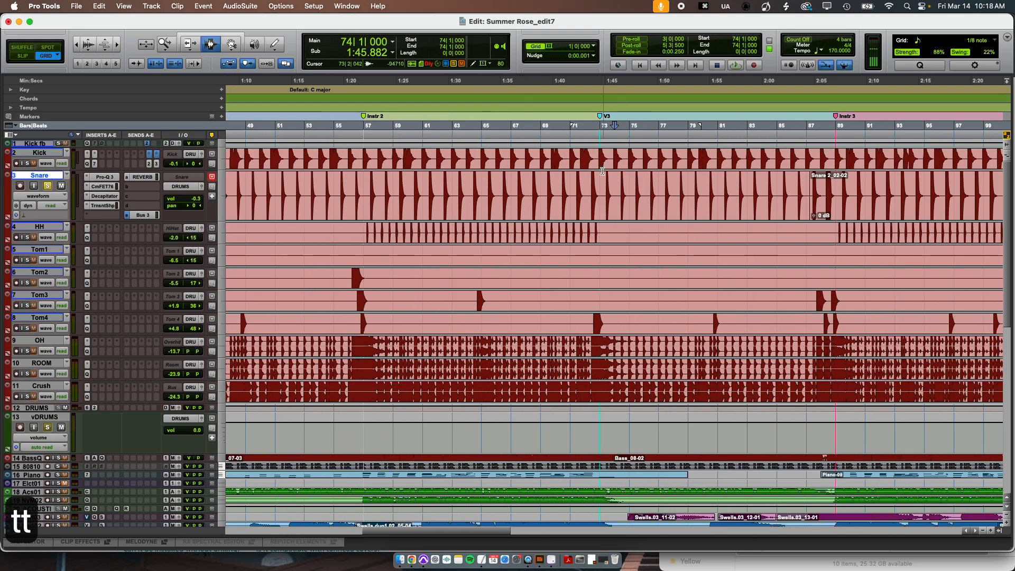
key(space)
scroll(629, 214, right, 3)
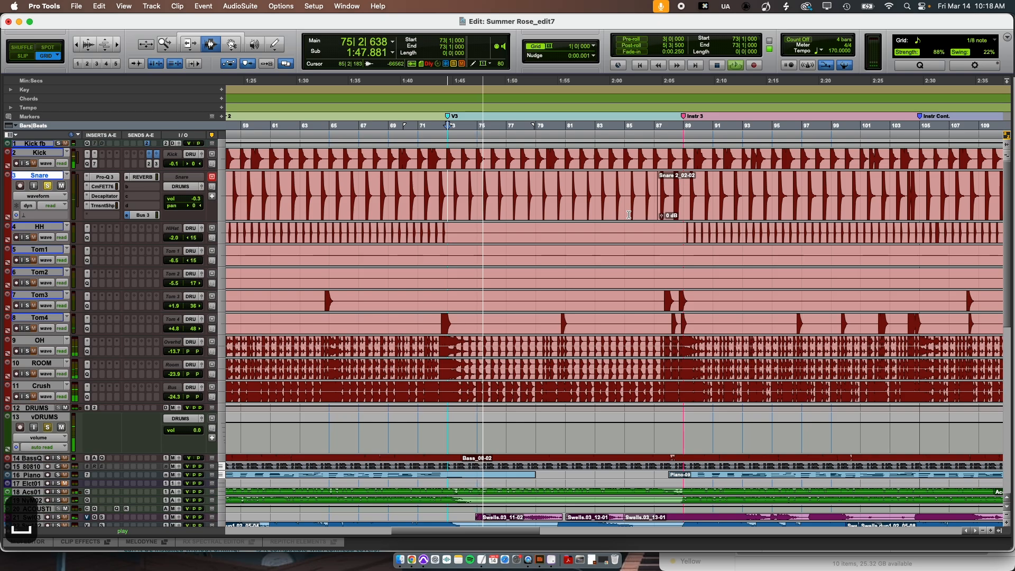
key(space)
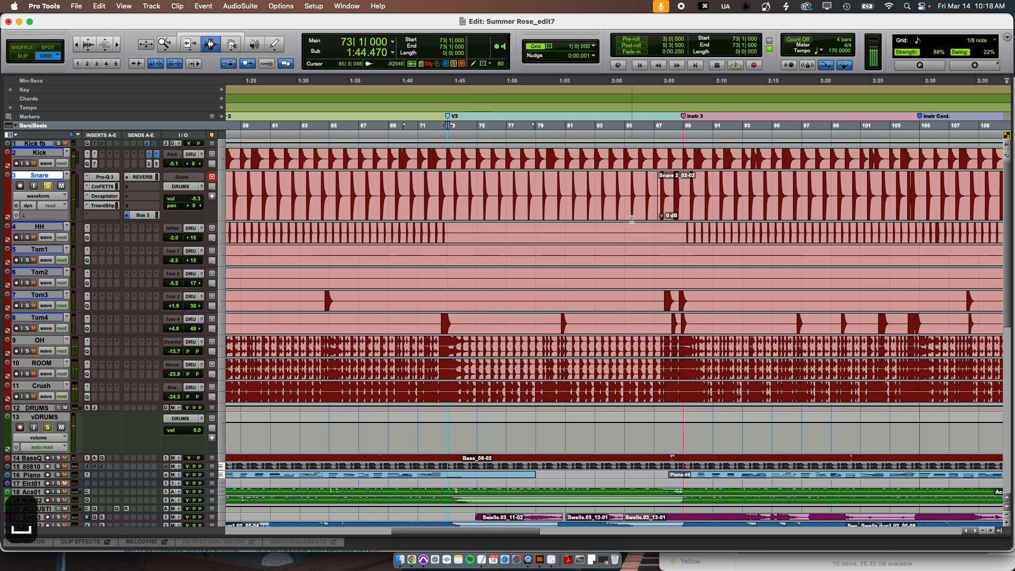
Step: Play the soloed Snare from bar 94 in Instr 3 and watch its Comp FET-76 compressor
key(r)
click(692, 233)
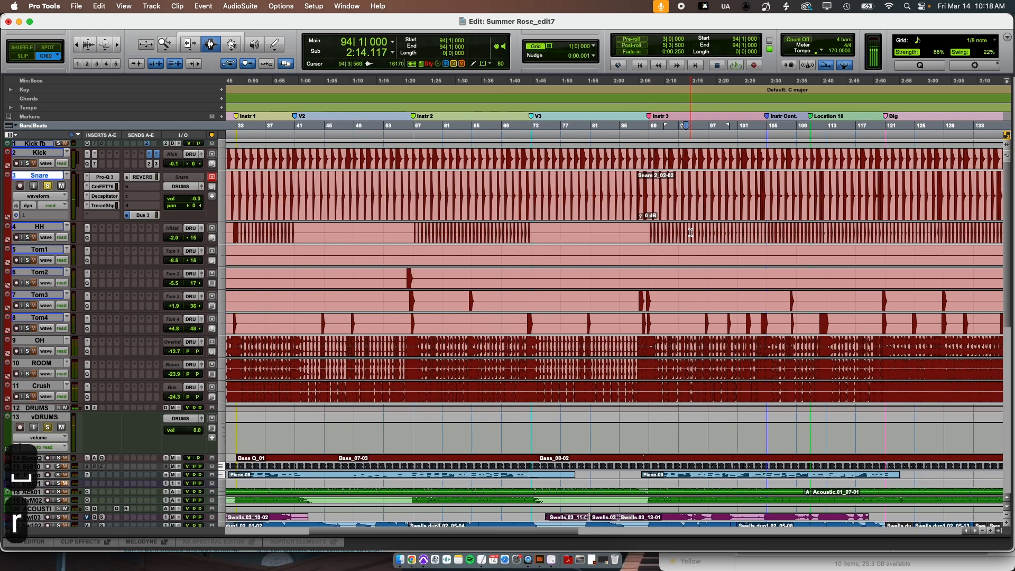
key(t)
key(space)
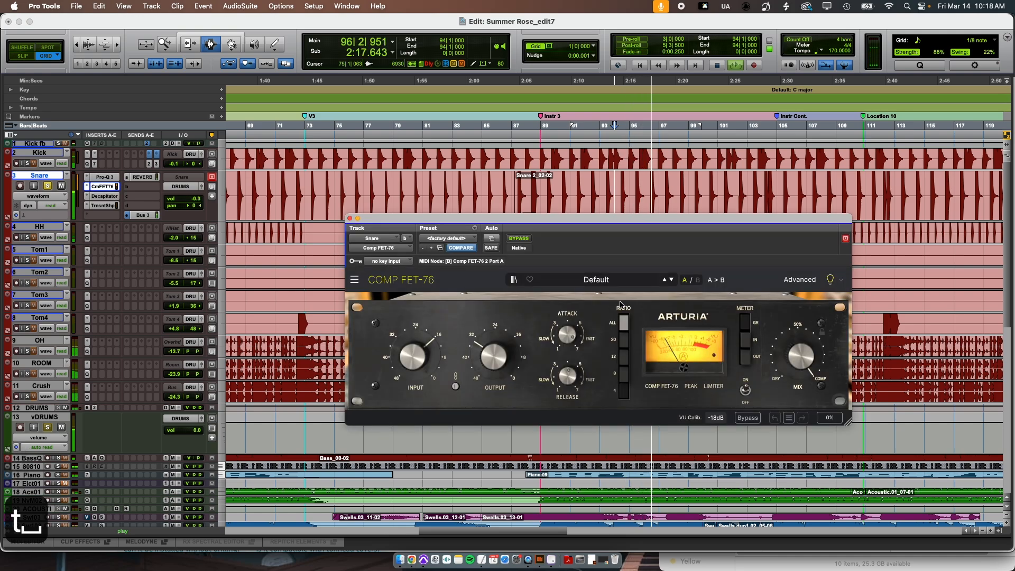
key(space)
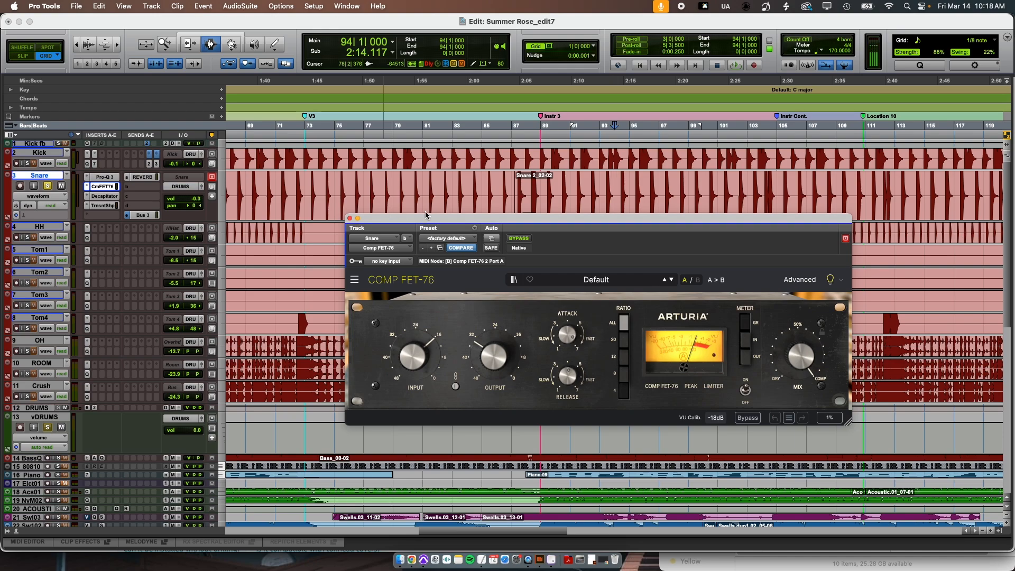
Step: Select each Snare clip around bar 87 in turn, move the Comp FET-76 window clear, and place the cursor at bar 88
click(400, 182)
double_click(401, 182)
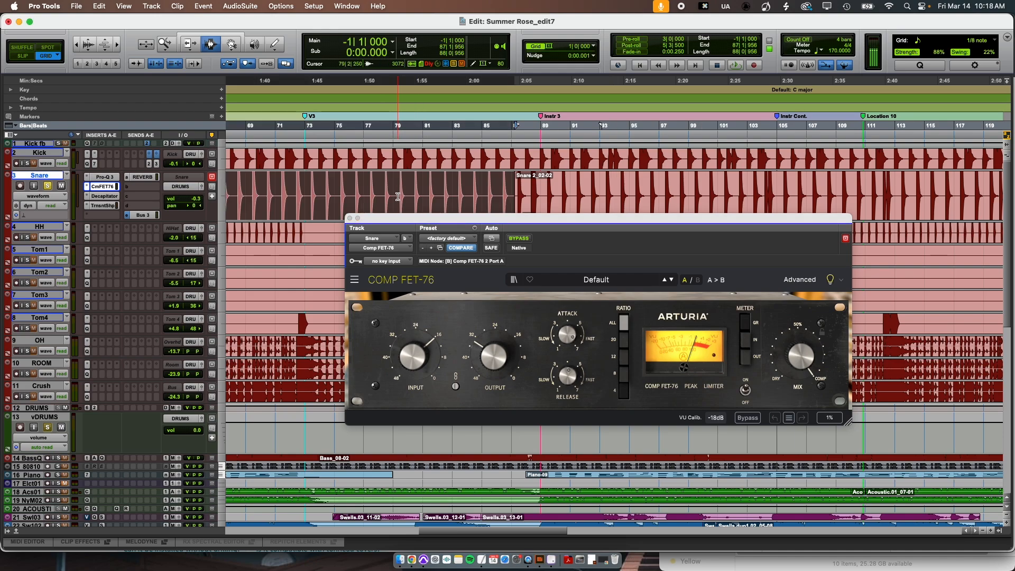
double_click(680, 200)
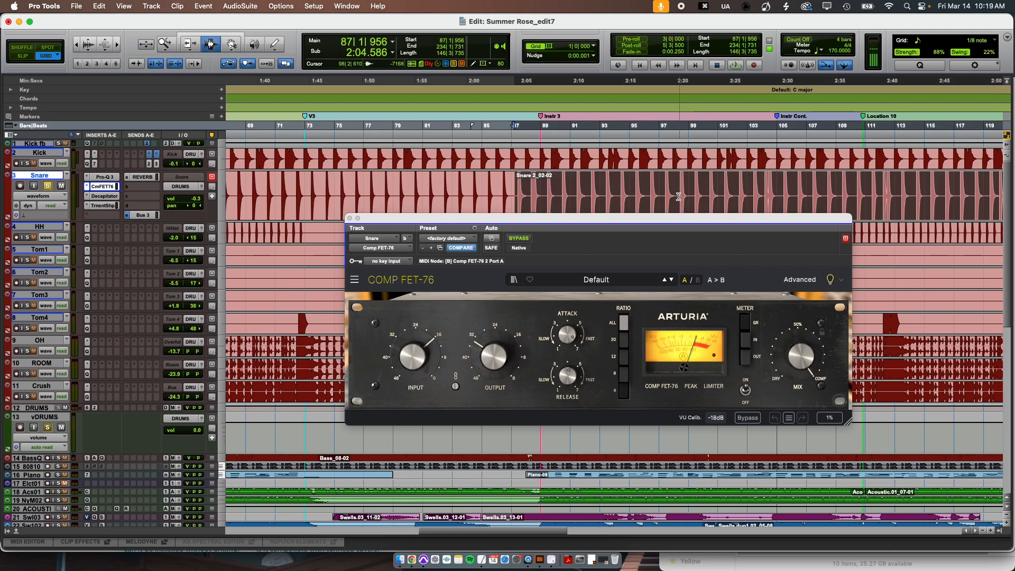
drag(539, 218, 519, 236)
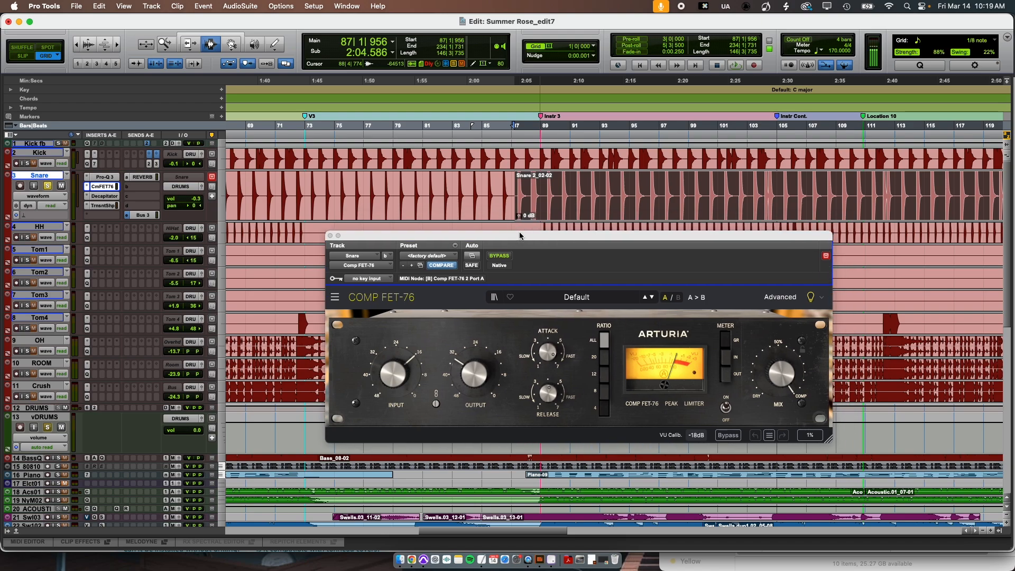
click(523, 202)
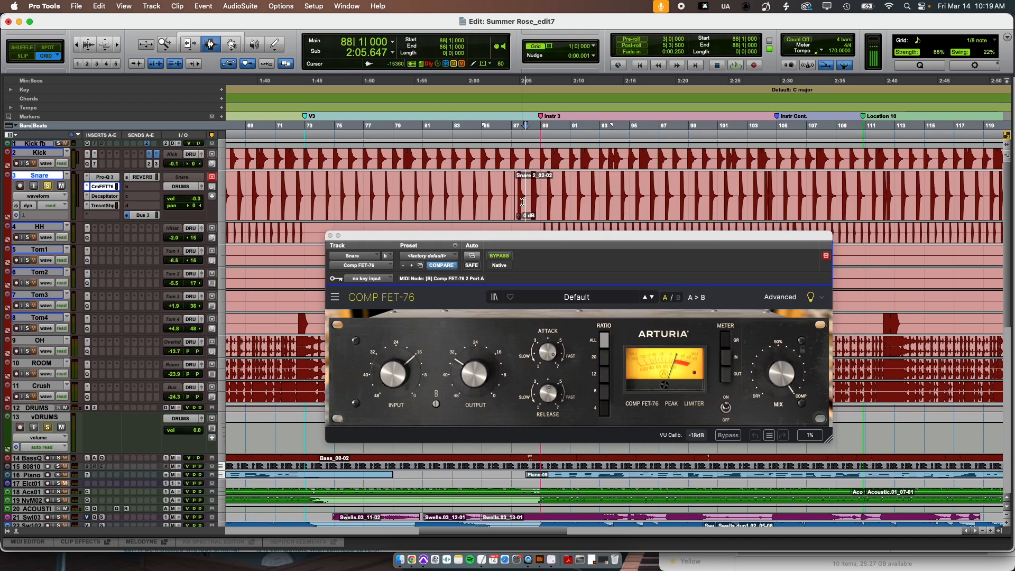
Step: Check the Mixing preferences for the option that makes plug-in controls default to auto-enabled
click(44, 6)
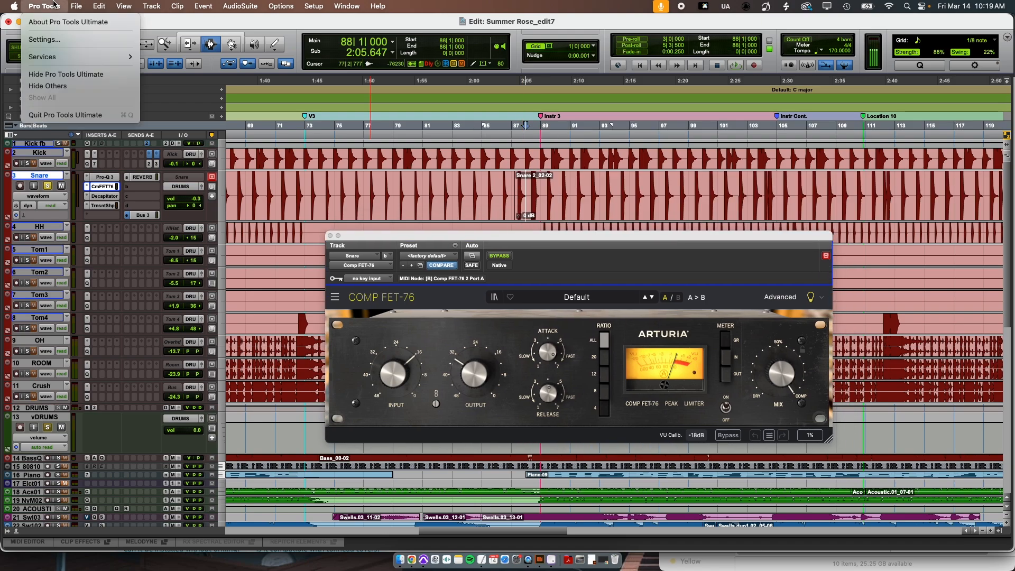
click(44, 40)
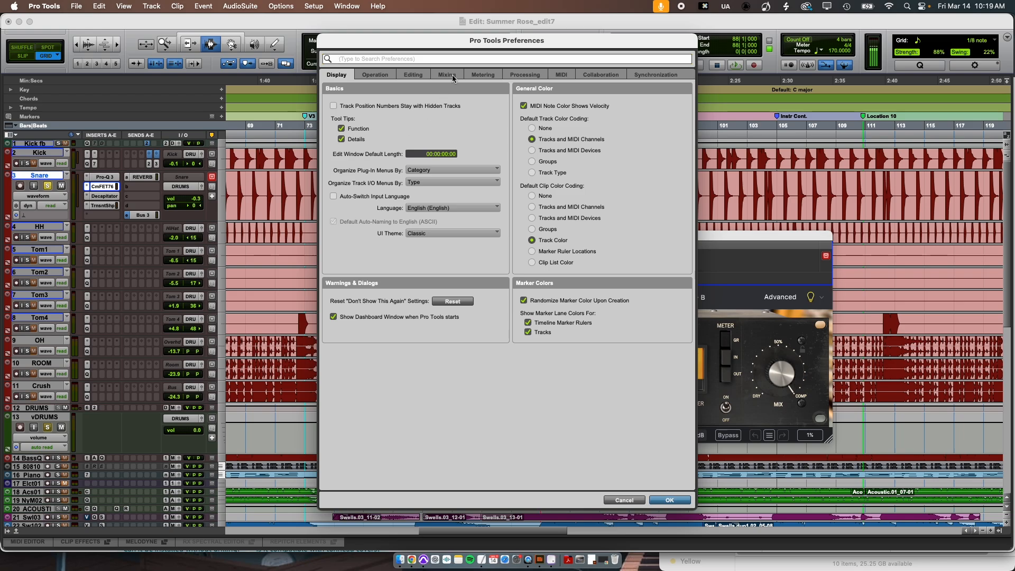
click(447, 75)
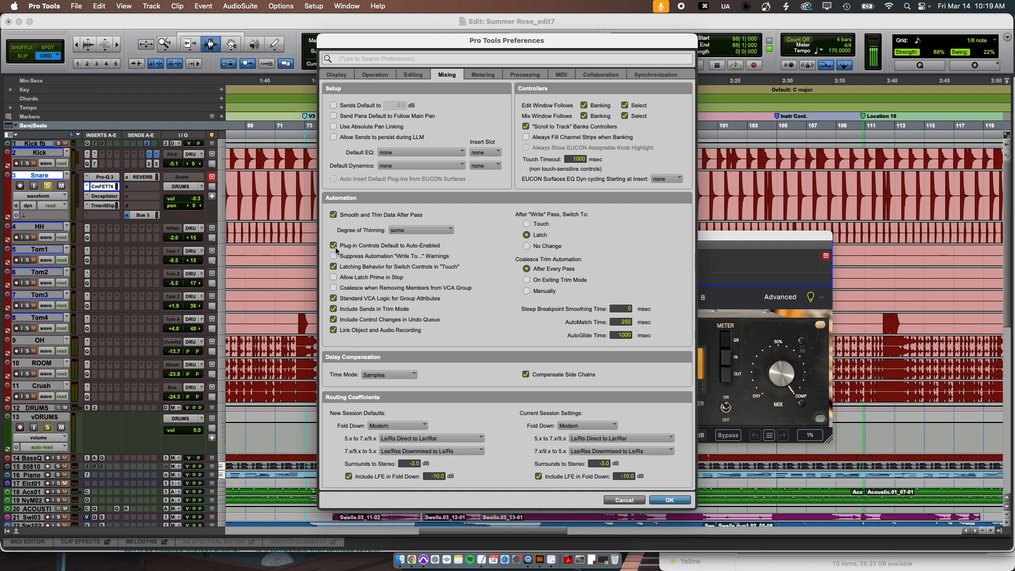
click(668, 500)
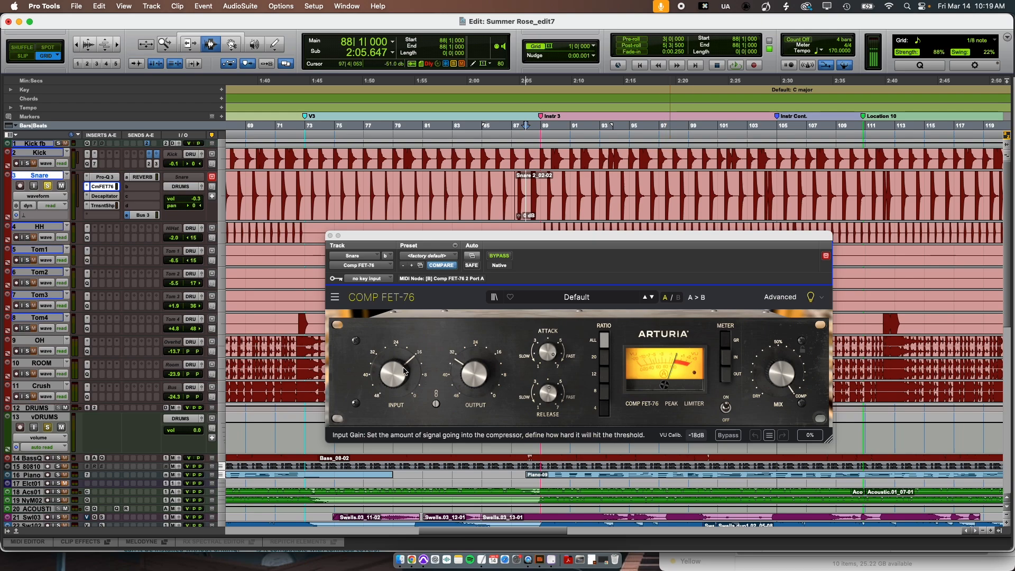
Step: Review the Comp FET-76 parameters available as automation lanes on the Snare track without choosing one
click(53, 200)
mouse_move(61, 270)
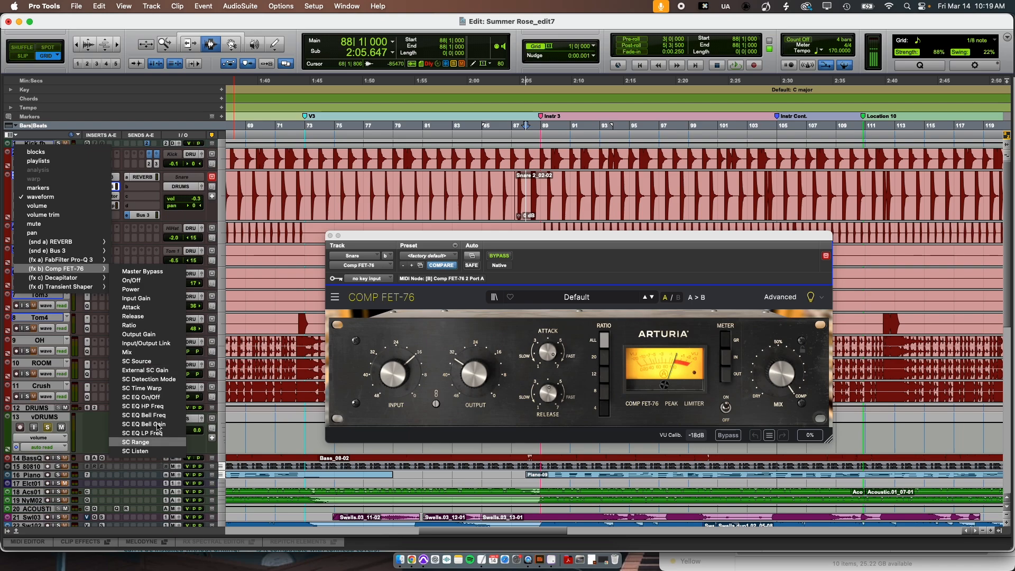
click(421, 435)
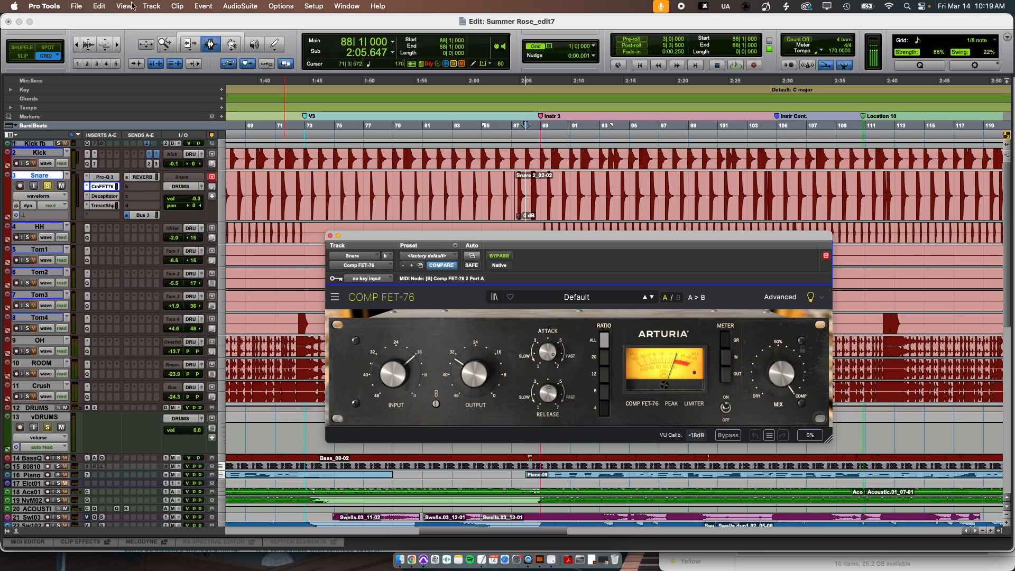
Step: Revisit the preferences and review the Comp FET-76's automation-enabled parameters in the Plug-In Automation dialog
click(55, 4)
click(53, 39)
click(668, 501)
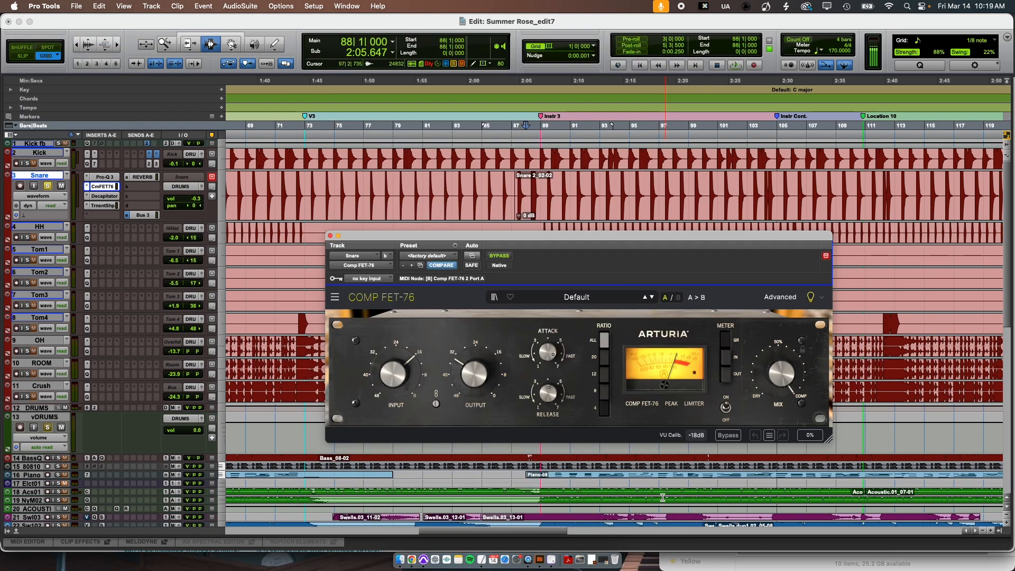
click(471, 255)
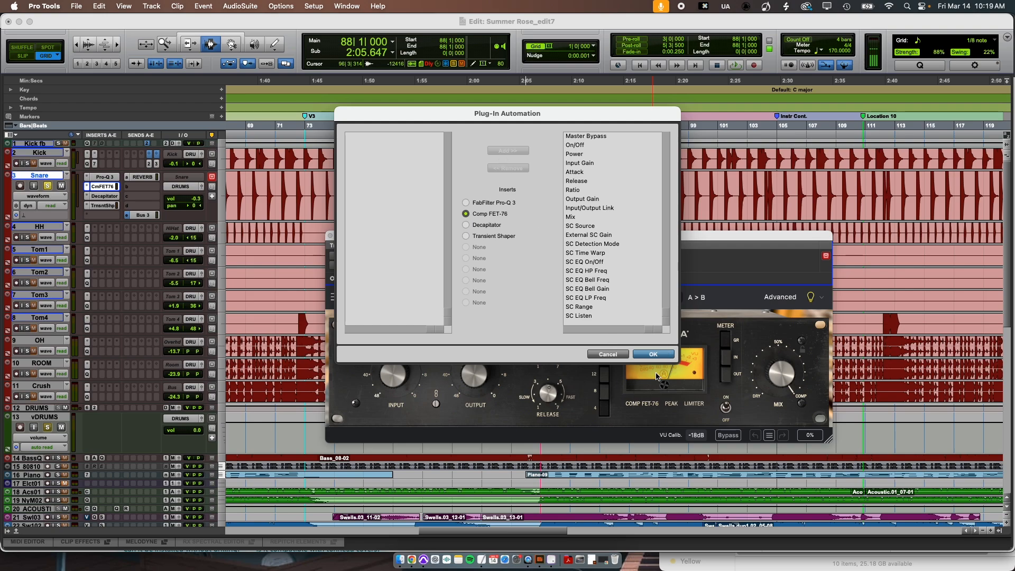
click(654, 354)
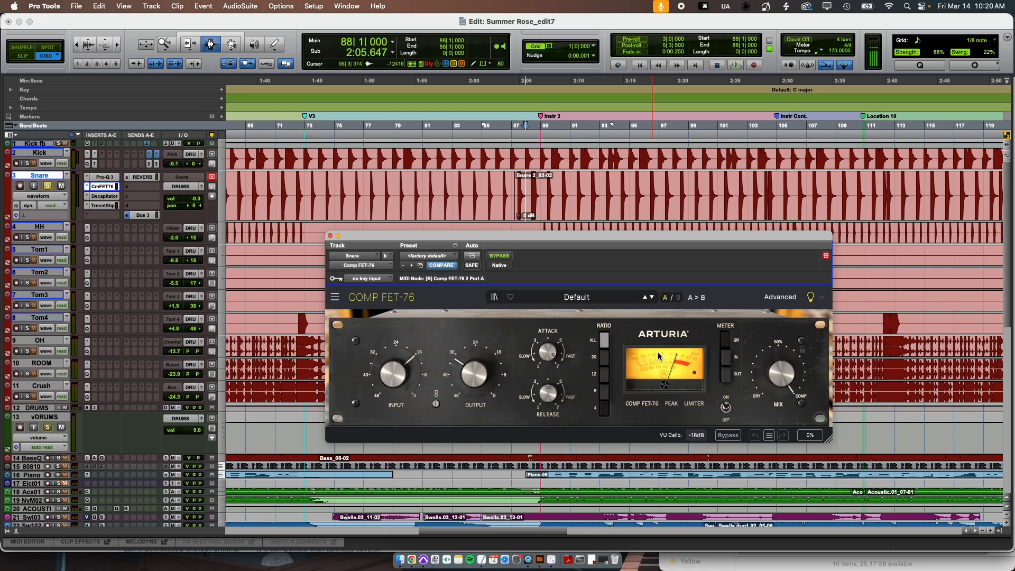
Step: Show the Automation window with its write-enable controls
key(super+4)
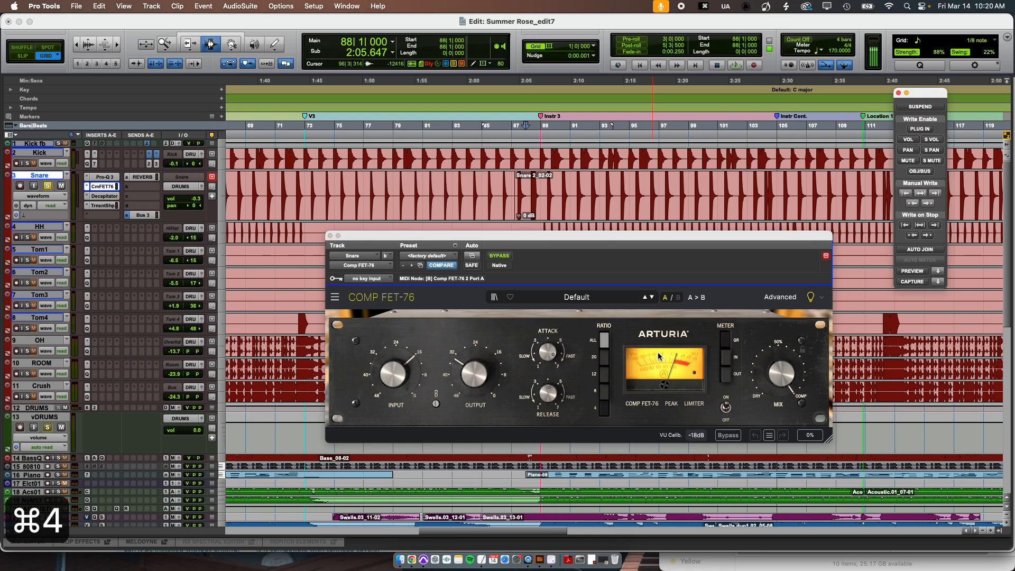
click(347, 6)
click(363, 289)
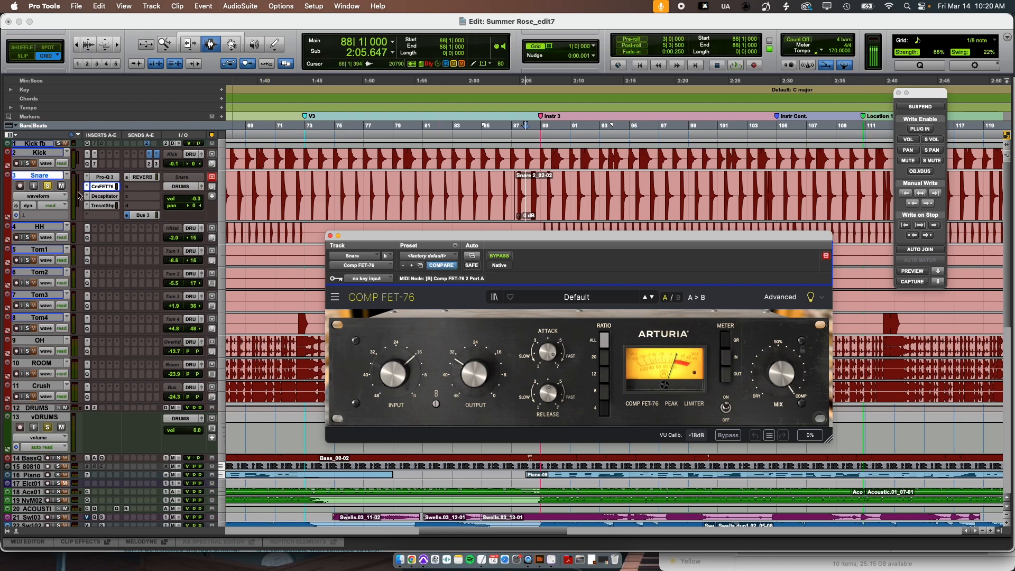
Step: Set the Snare track's automation mode to touch, open its output fader window, and move that window clear of the plug-in
click(58, 207)
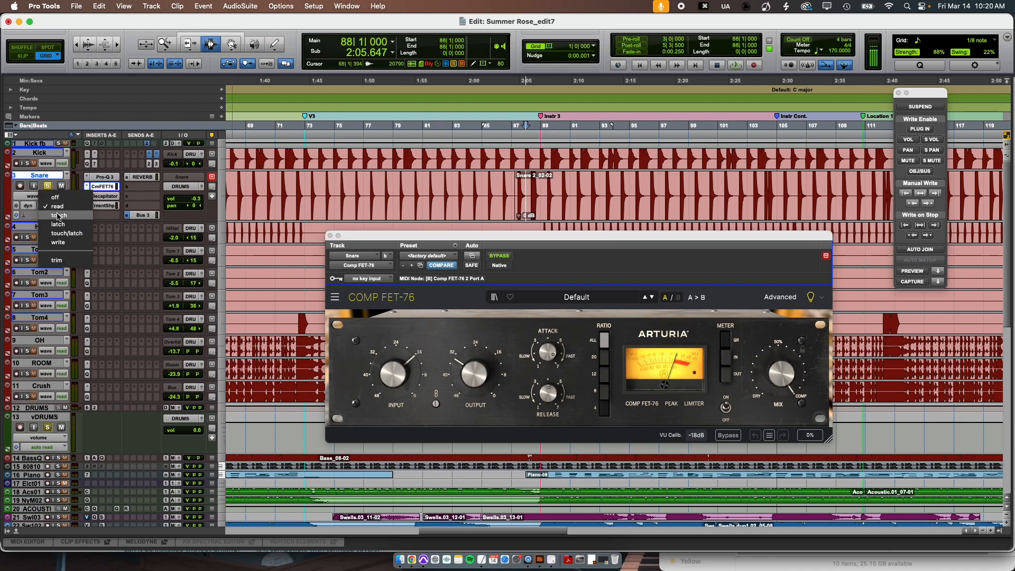
click(53, 214)
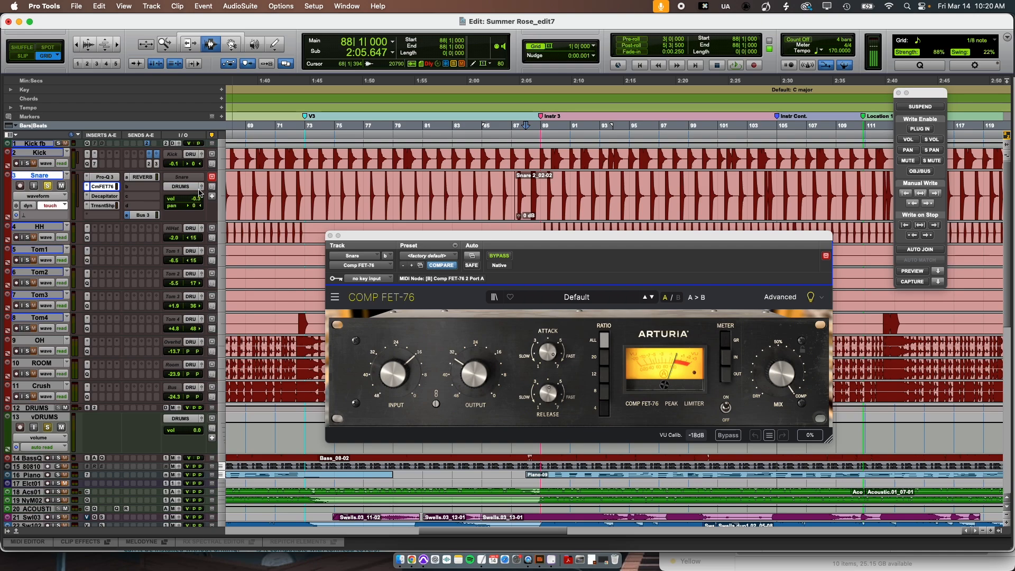
click(202, 187)
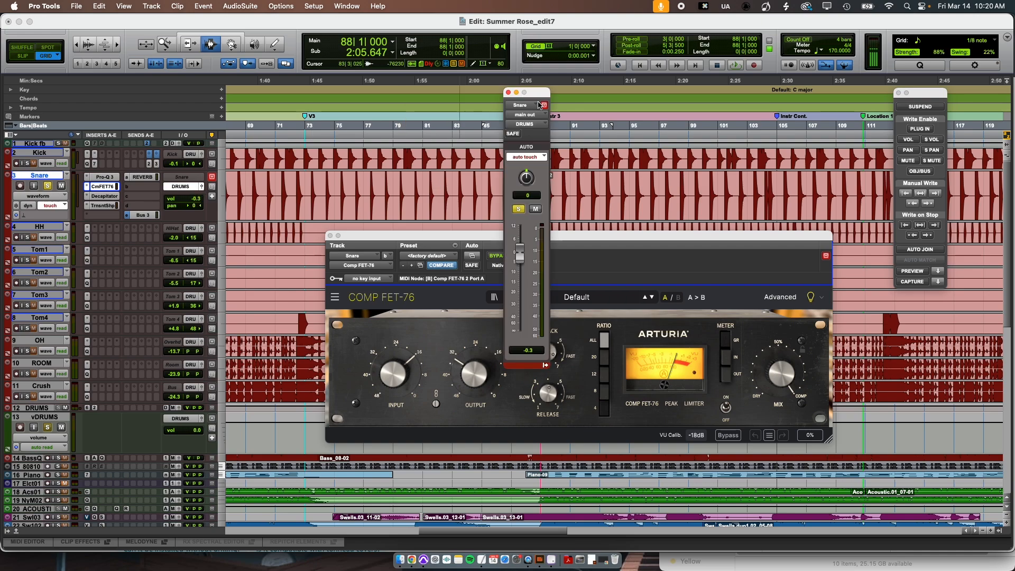
drag(525, 80, 130, 61)
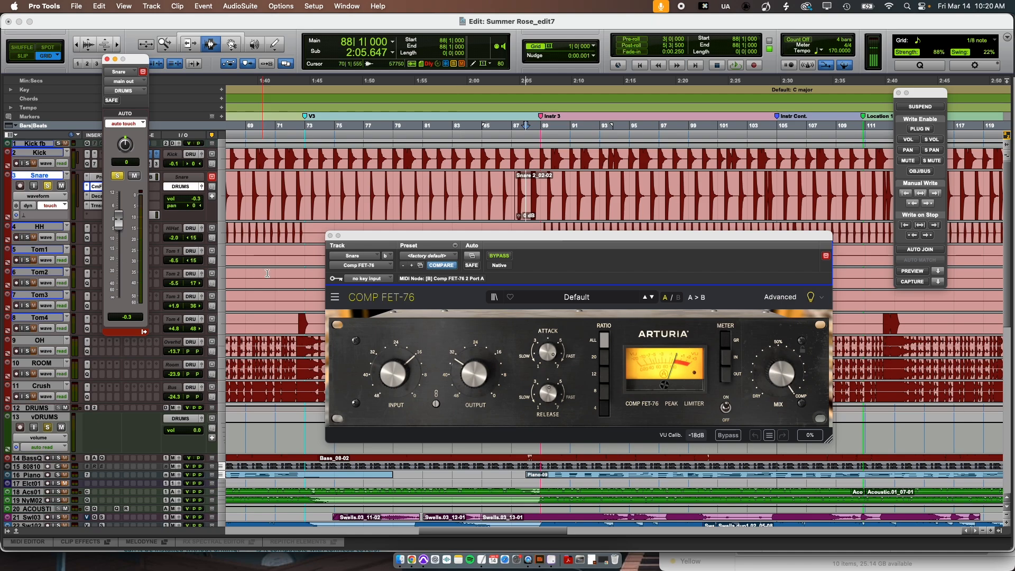
Step: Place the cursor at bar 76 and switch the Snare track view between waveform and volume, ending on volume
click(350, 193)
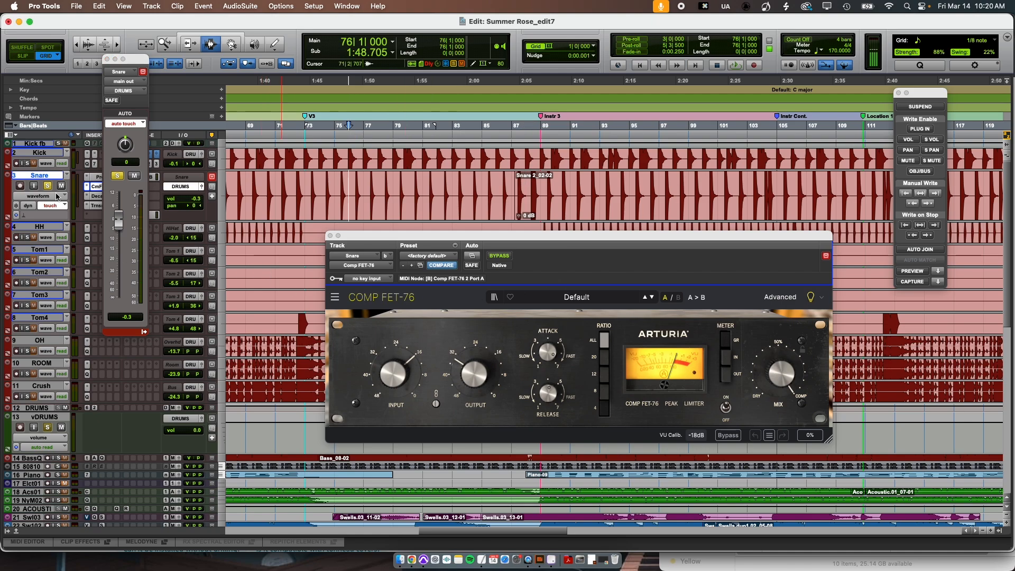
click(38, 195)
click(51, 207)
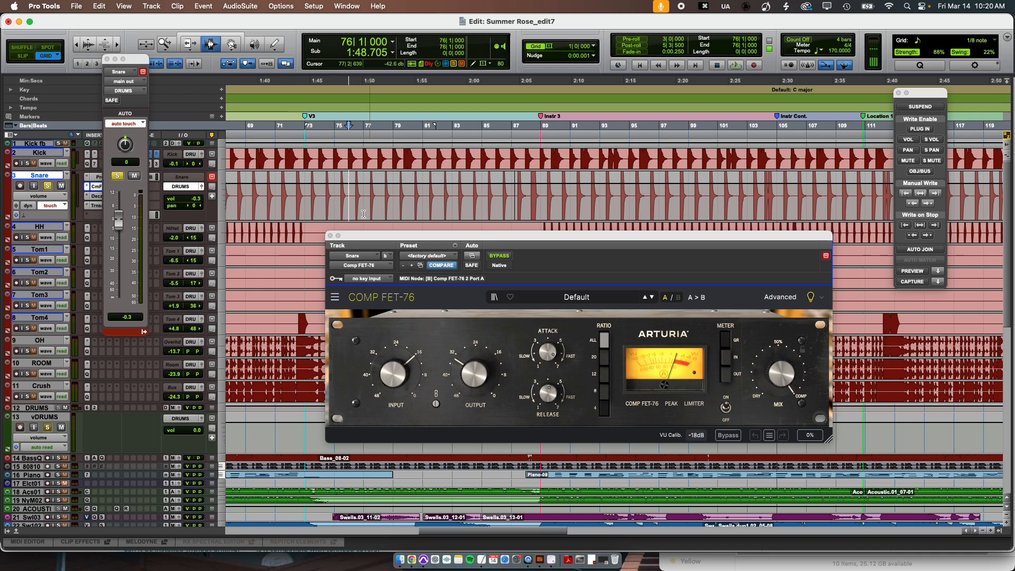
click(48, 198)
click(48, 190)
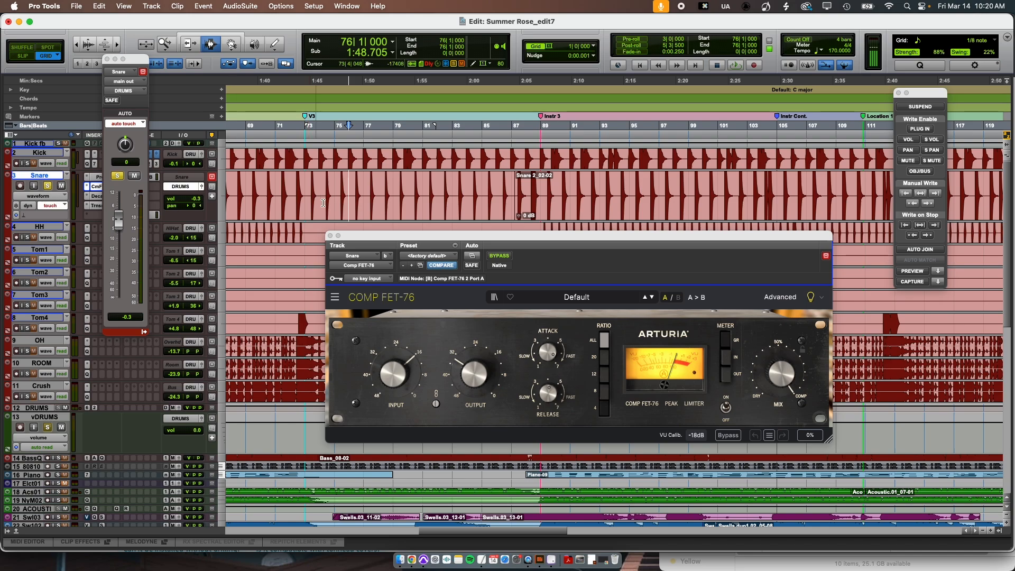
click(48, 198)
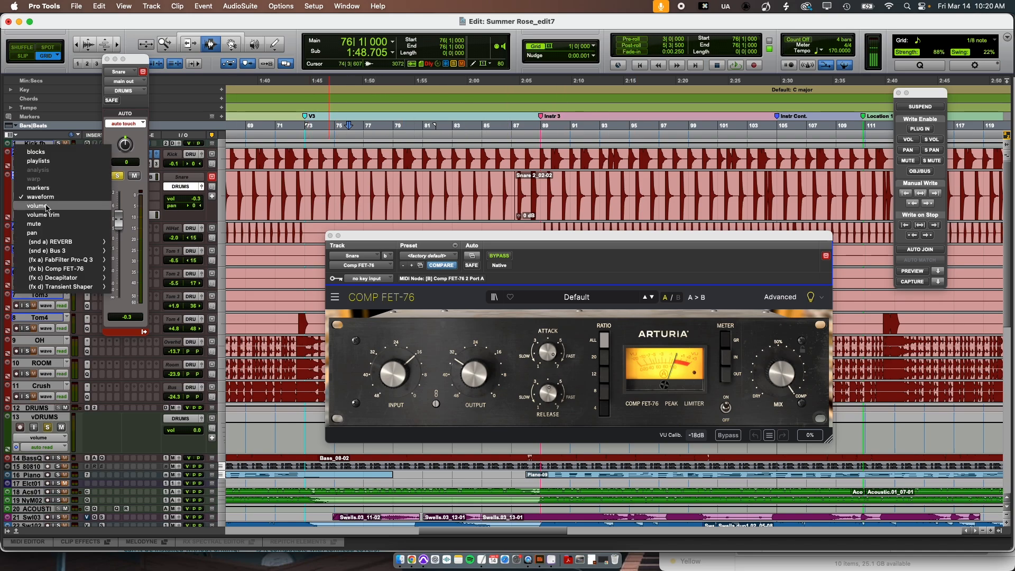
click(48, 206)
click(53, 196)
click(53, 188)
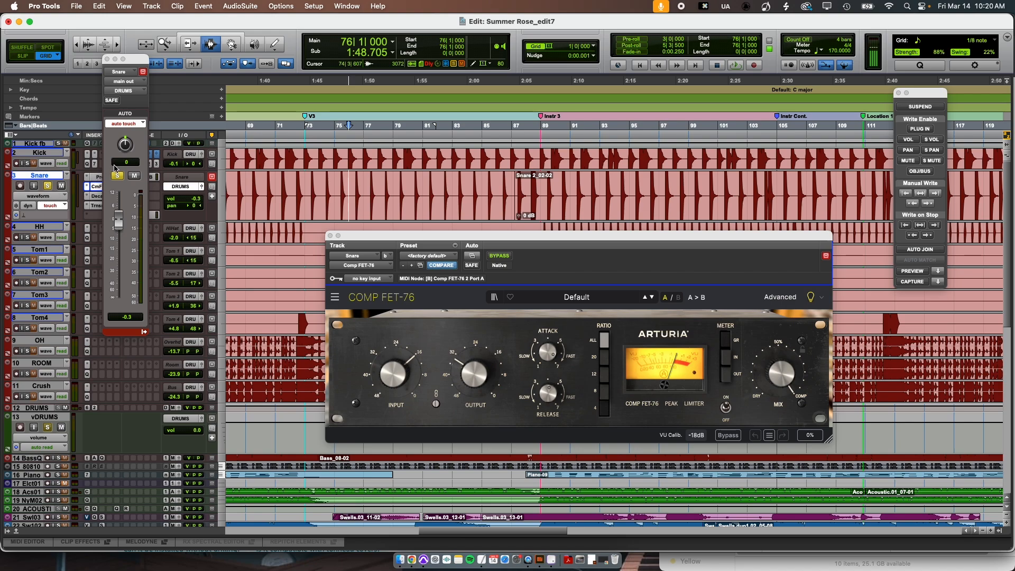
ctrl+super+click(119, 225)
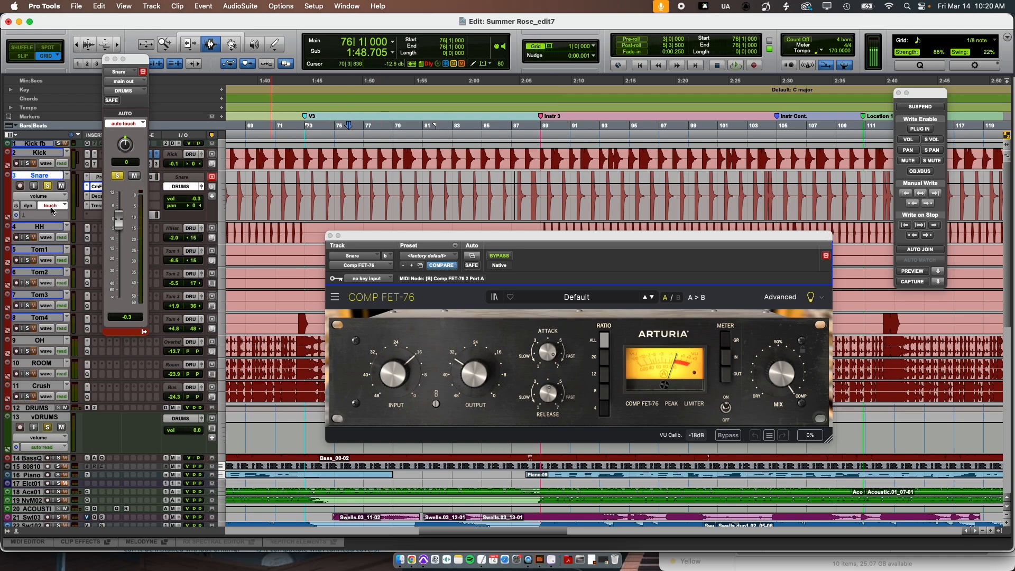
Step: Try to write Snare volume automation from bar 76 with volume write disabled, moving the fader to about +4.8 dB, and undo
key(space)
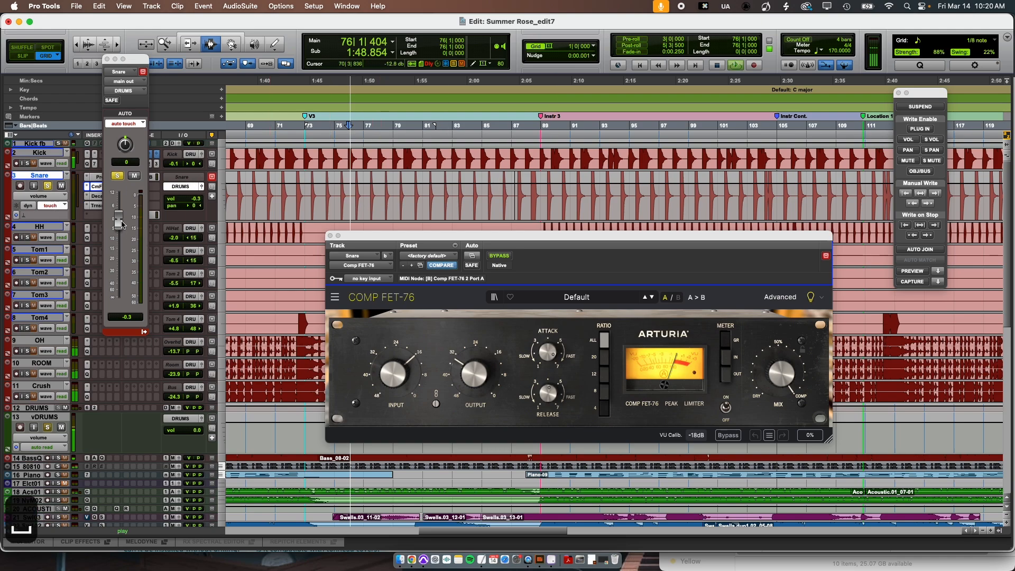
drag(118, 220, 118, 241)
key(space)
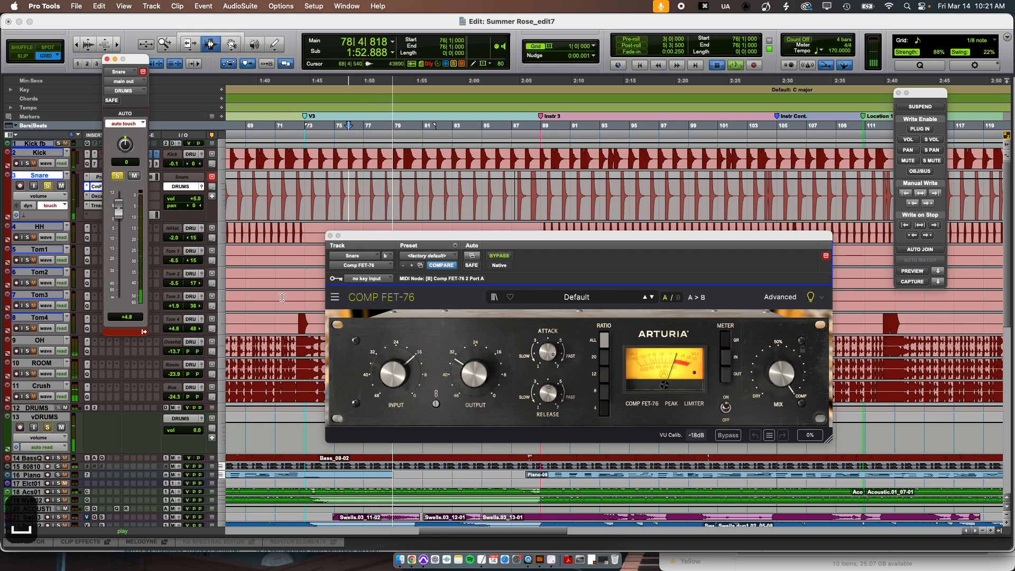
key(cmd+z)
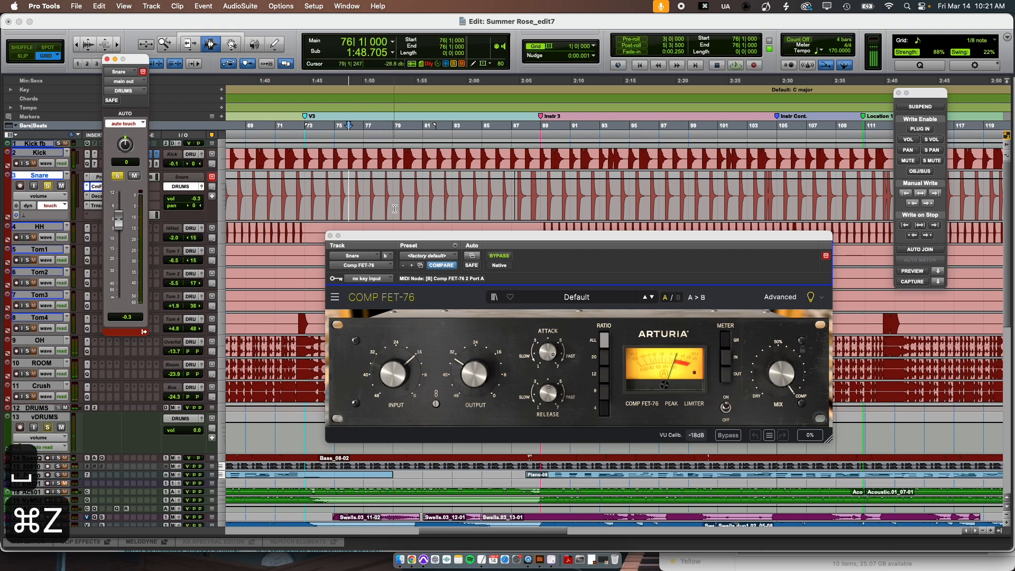
Step: Write-enable volume, ride the Snare fader upward during playback from bar 76, and undo the pass
click(909, 139)
key(space)
mouse_move(117, 220)
mouse_down()
mouse_move(118, 240)
mouse_move(118, 197)
mouse_up()
key(space)
key(super+z)
Step: Write-enable all automation types, move the Automation window to the screen corner, and close the Snare fader window
alt+click(933, 129)
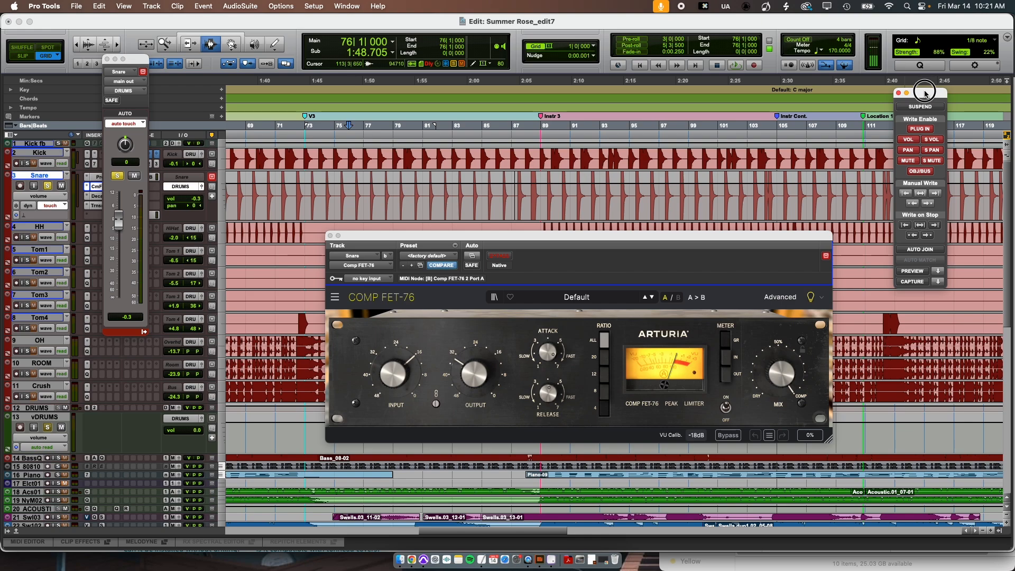
drag(925, 94, 989, 19)
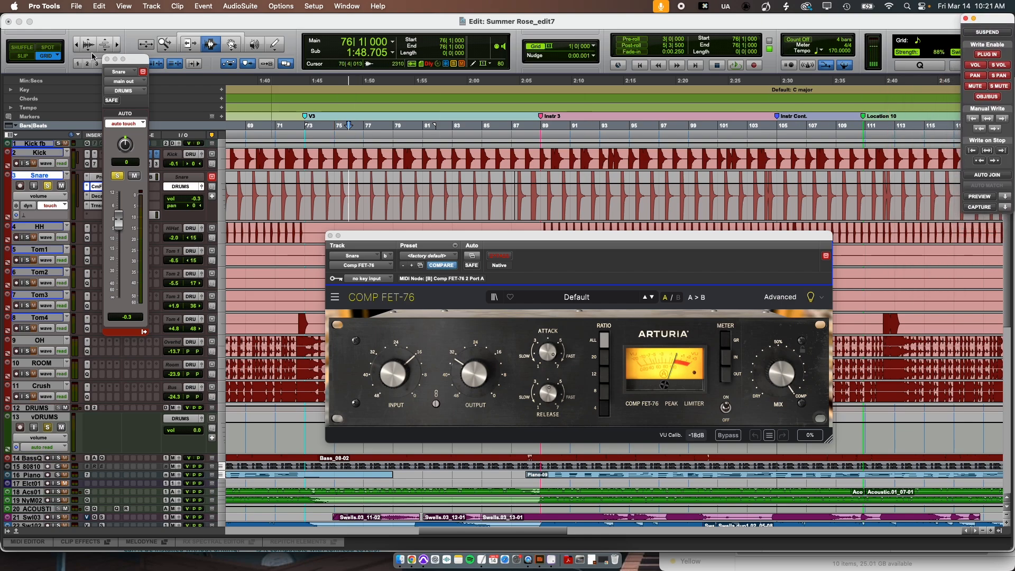
click(107, 59)
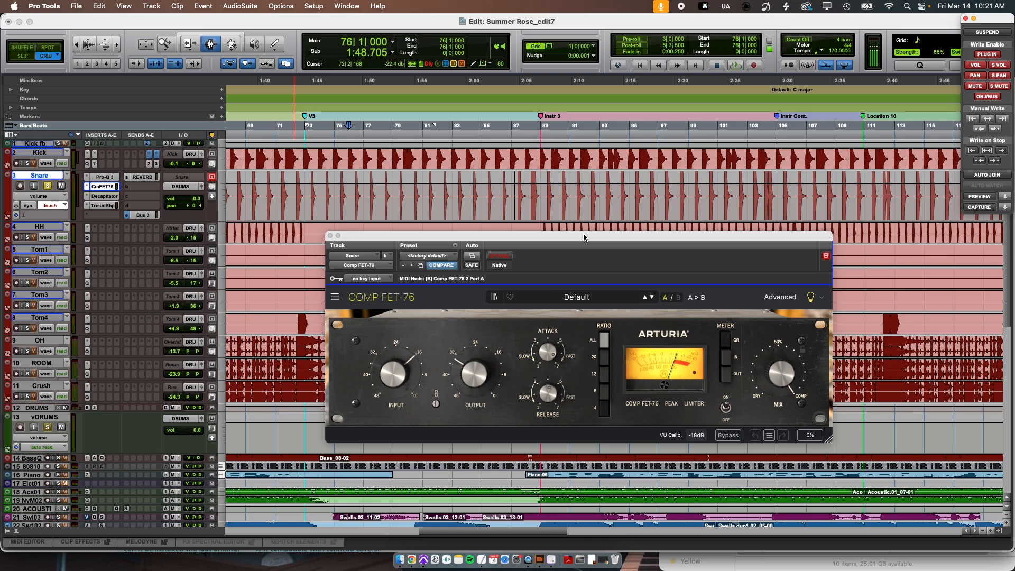
Step: Select the Snare from the session start through bar 87 and write the current values of all enabled automation parameters
key(r)
key(r)
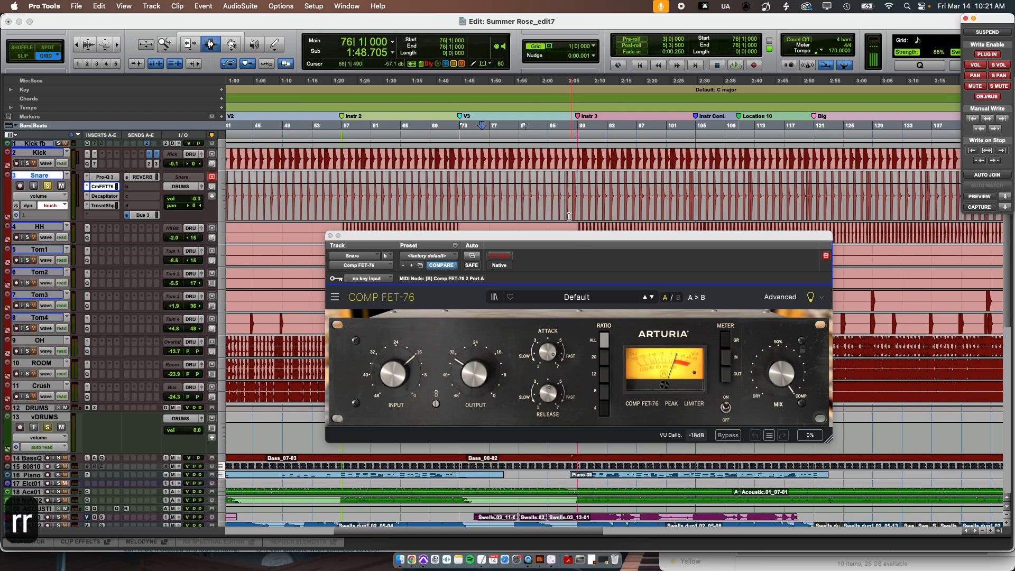
click(484, 210)
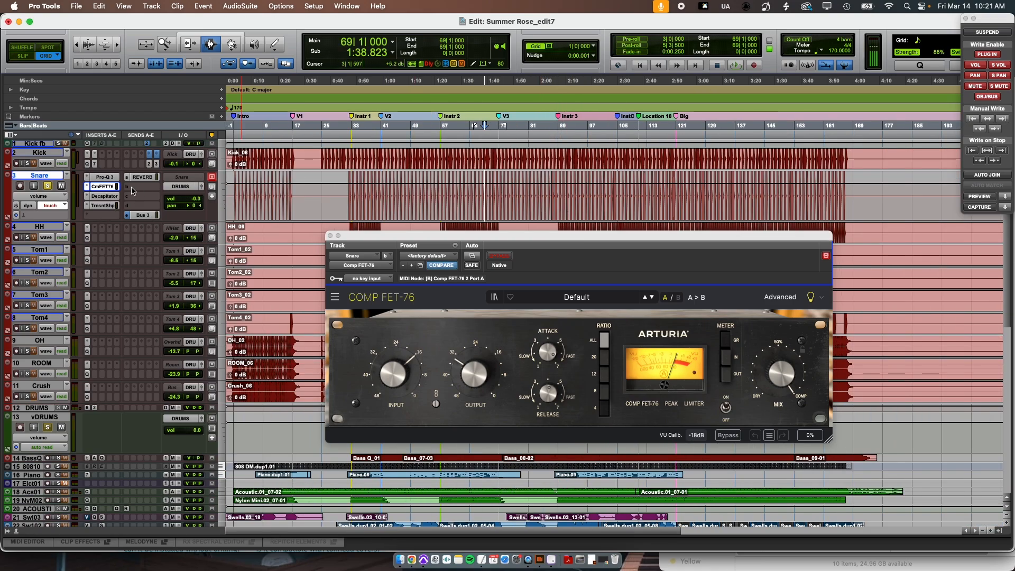
double_click(481, 197)
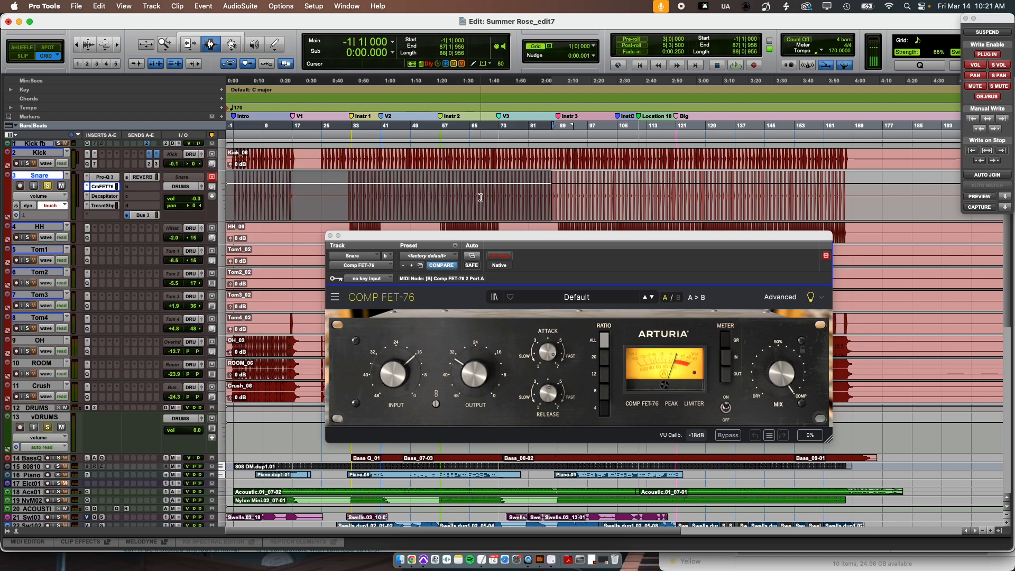
click(480, 198)
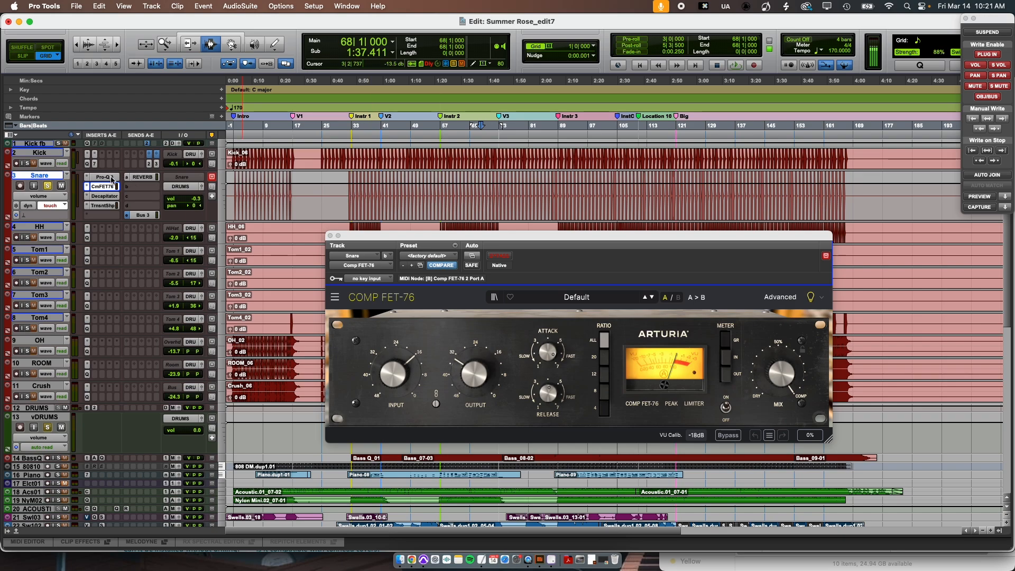
double_click(467, 202)
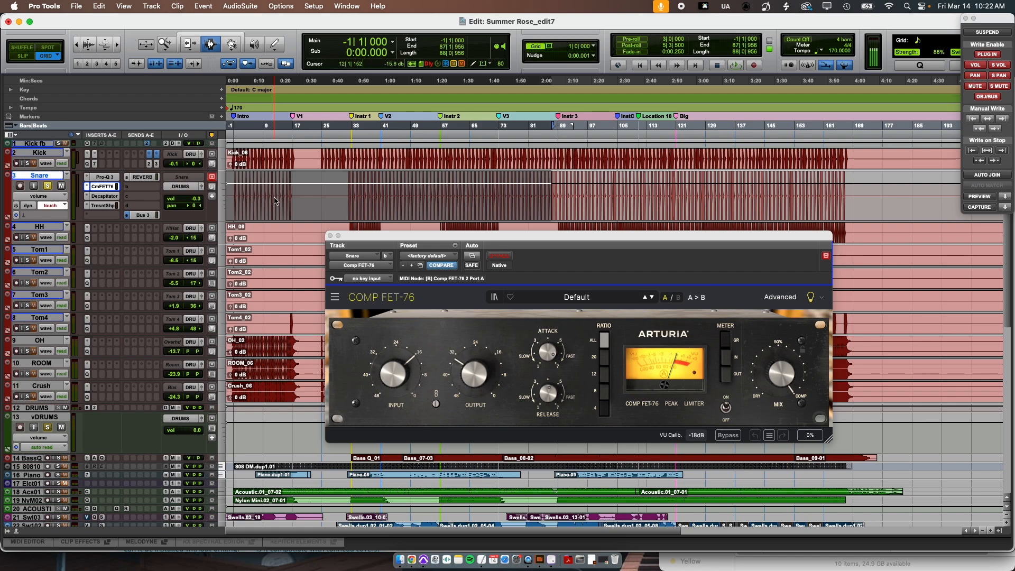
key(alt+super+slash)
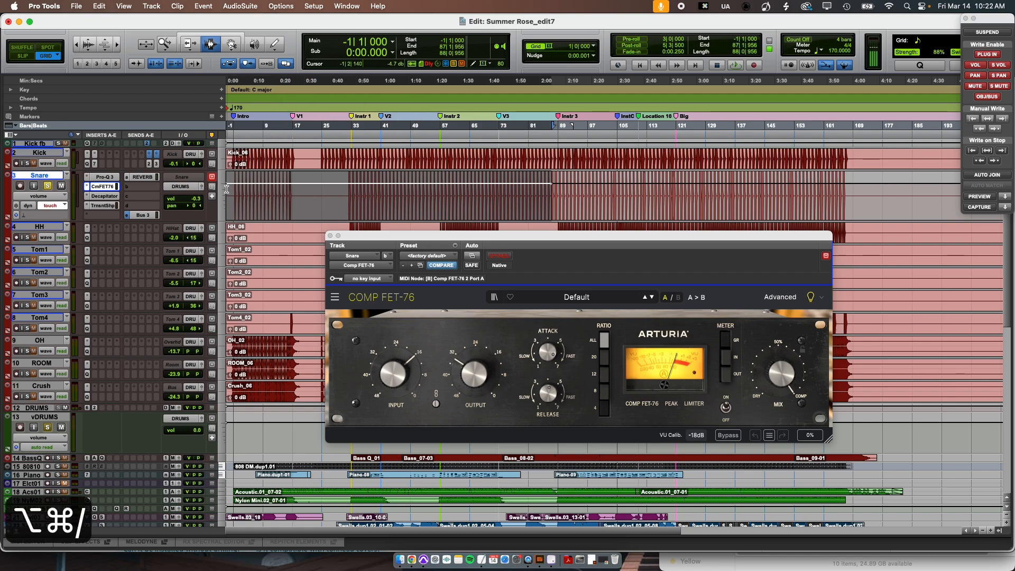
Step: Inspect the Snare volume automation around the clip boundary before Instr 3 and place the cursor at bar 87
click(559, 197)
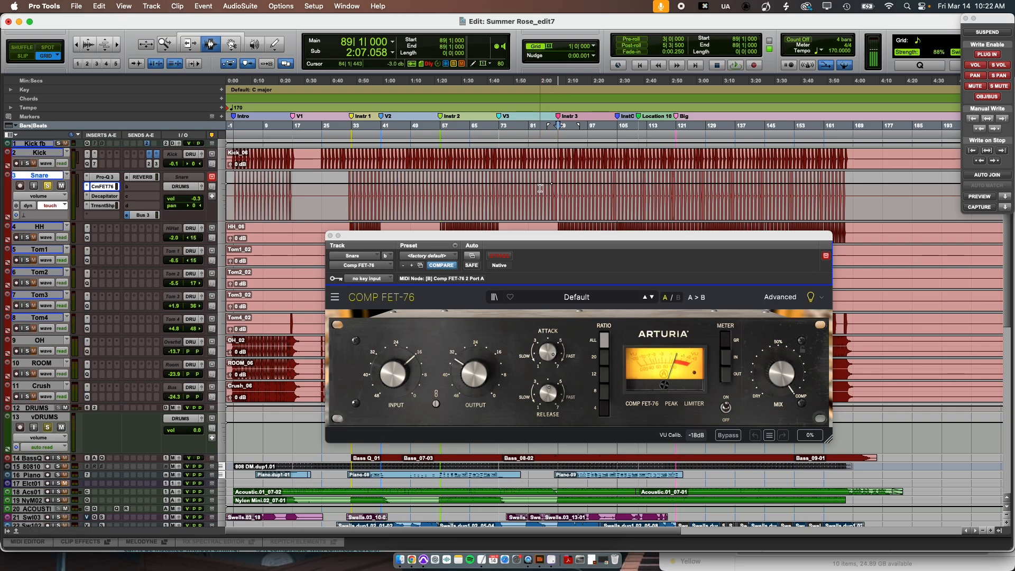
key(t)
key(t)
click(584, 187)
key(r)
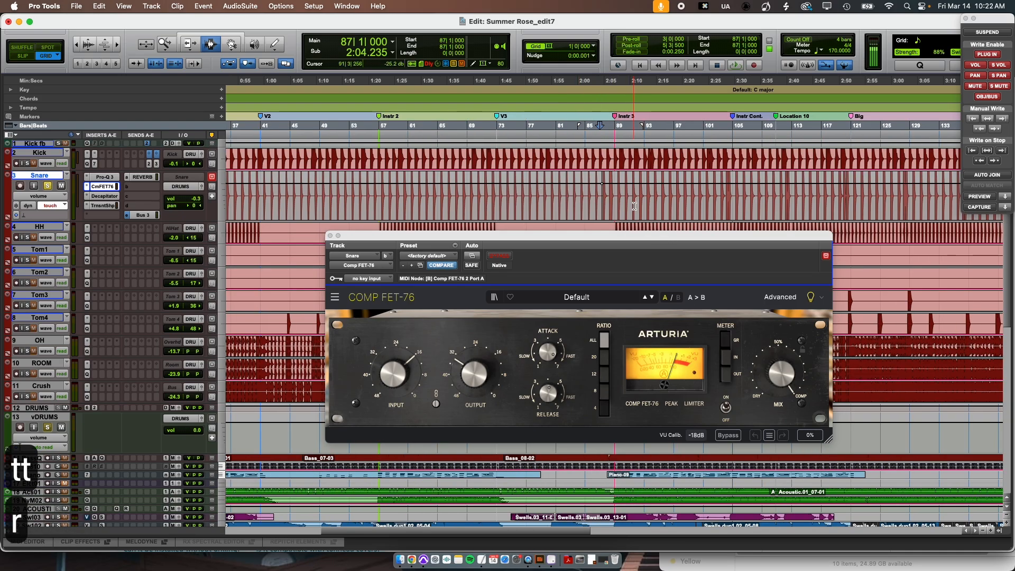
Step: Select the Snare clip that starts at the bar 87 boundary and audition its beginning
double_click(502, 190)
click(504, 200)
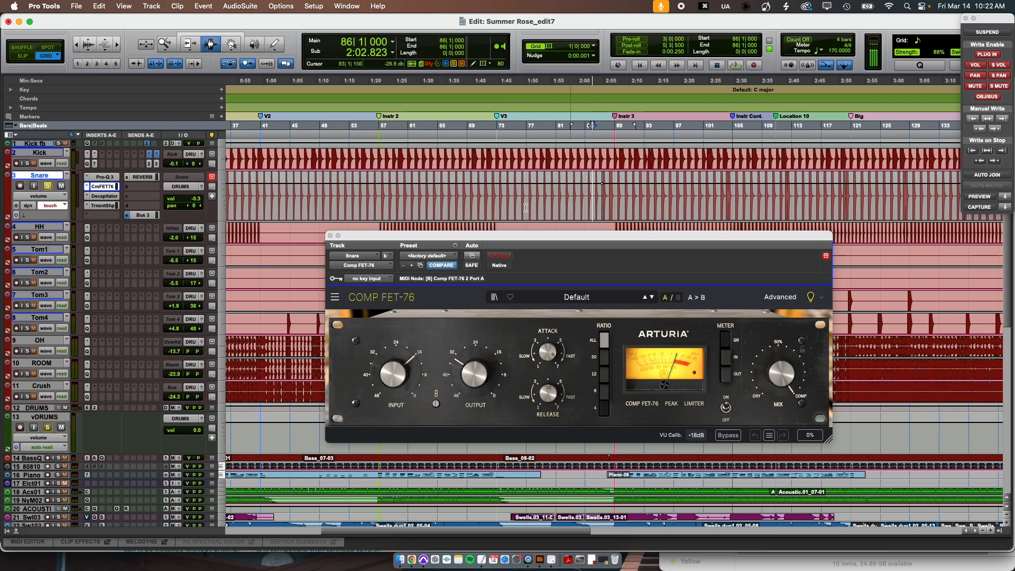
key(r)
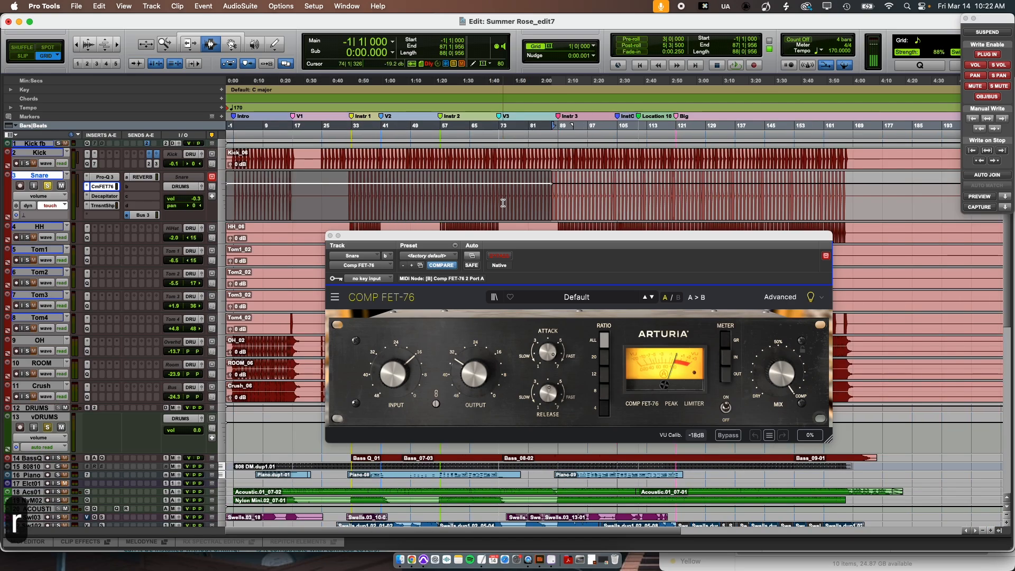
double_click(639, 197)
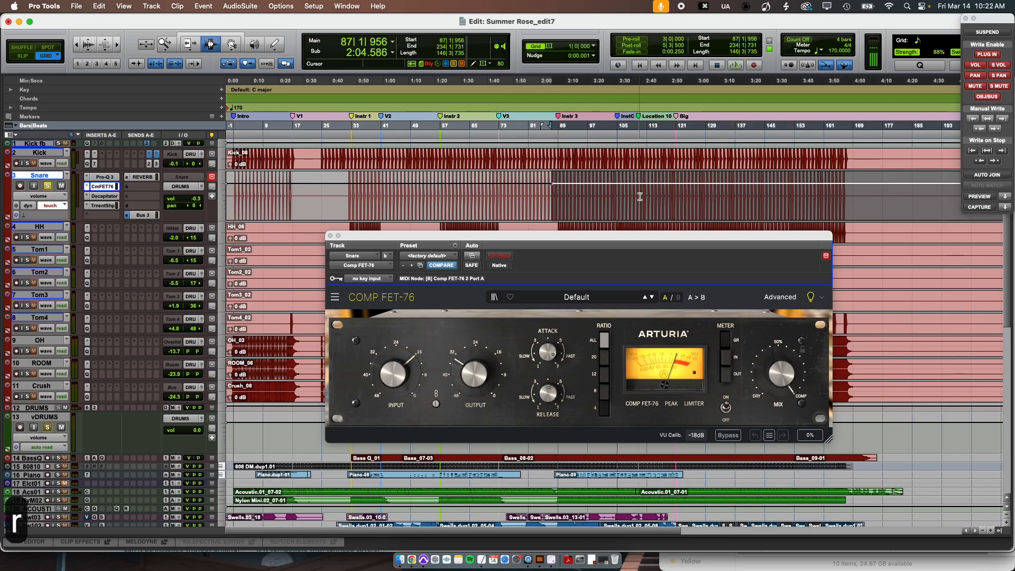
key(t)
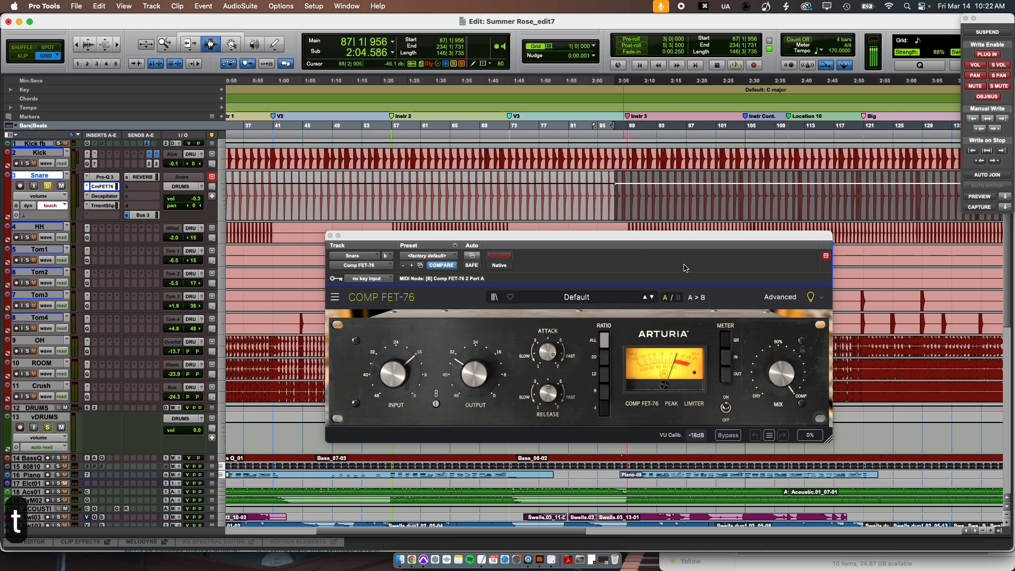
key(space)
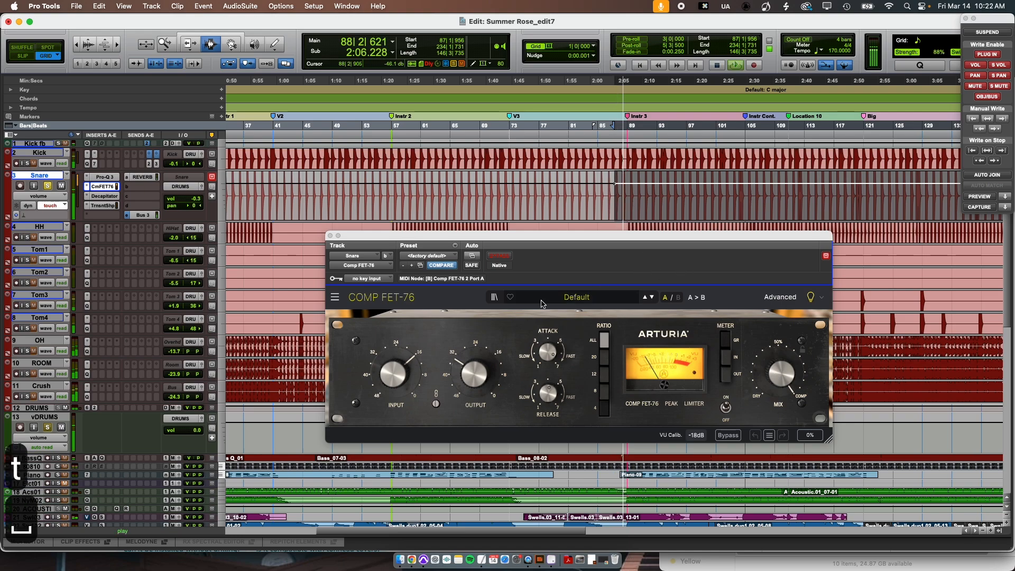
key(space)
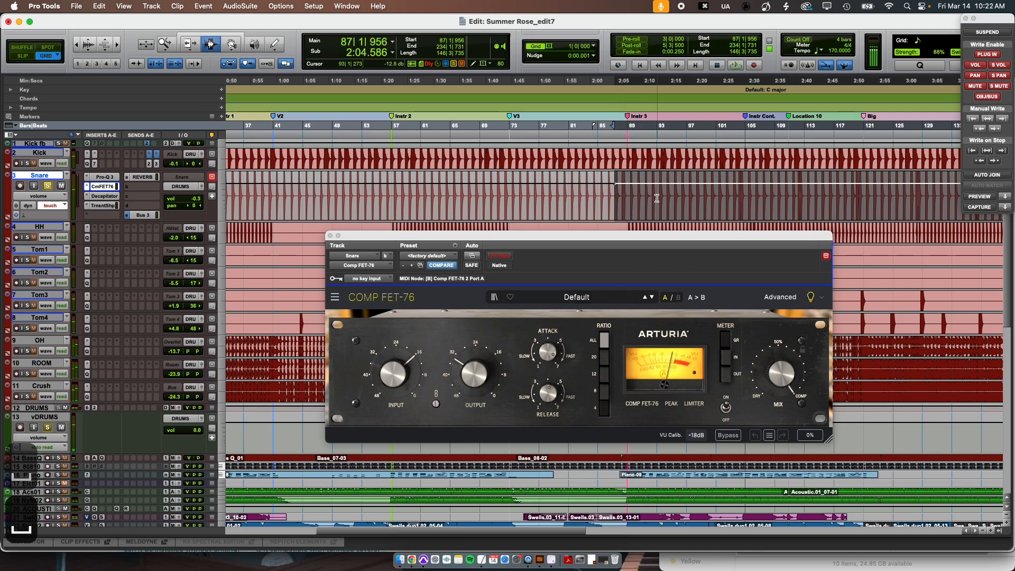
Step: Try nudging the Comp FET-76 input knob without Preview and play the selected Snare section
mouse_move(393, 372)
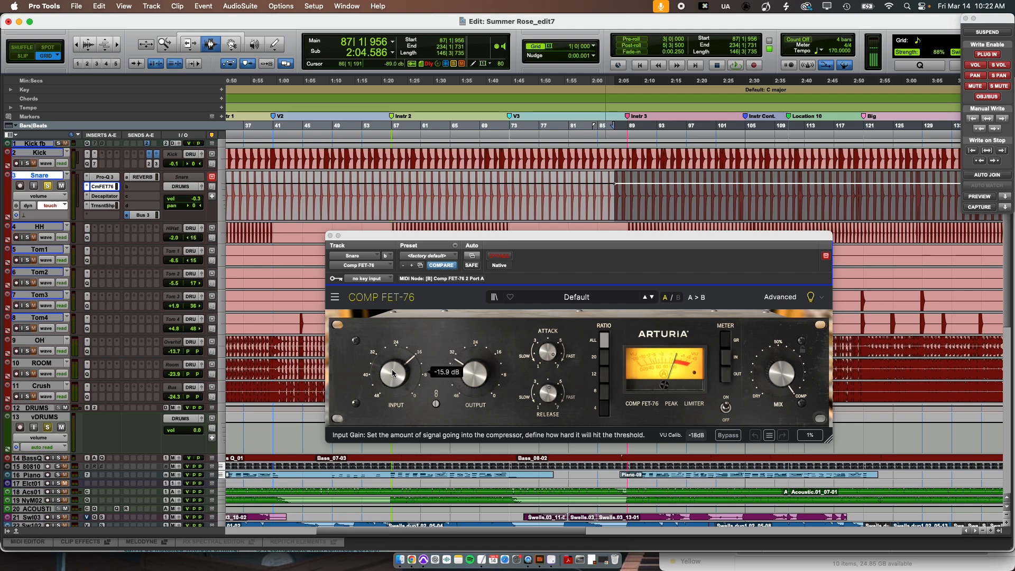
drag(395, 372, 394, 372)
key(space)
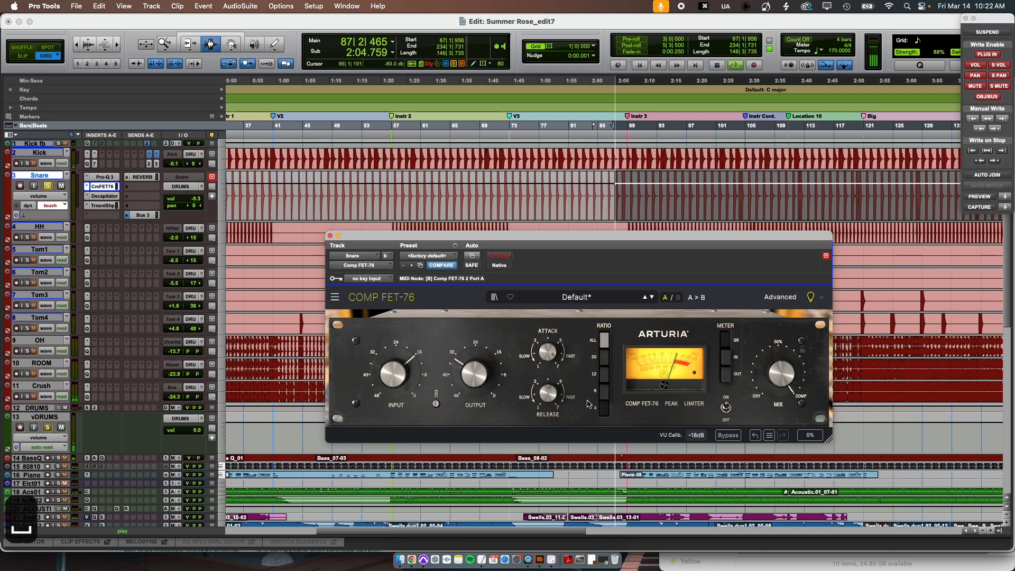
key(space)
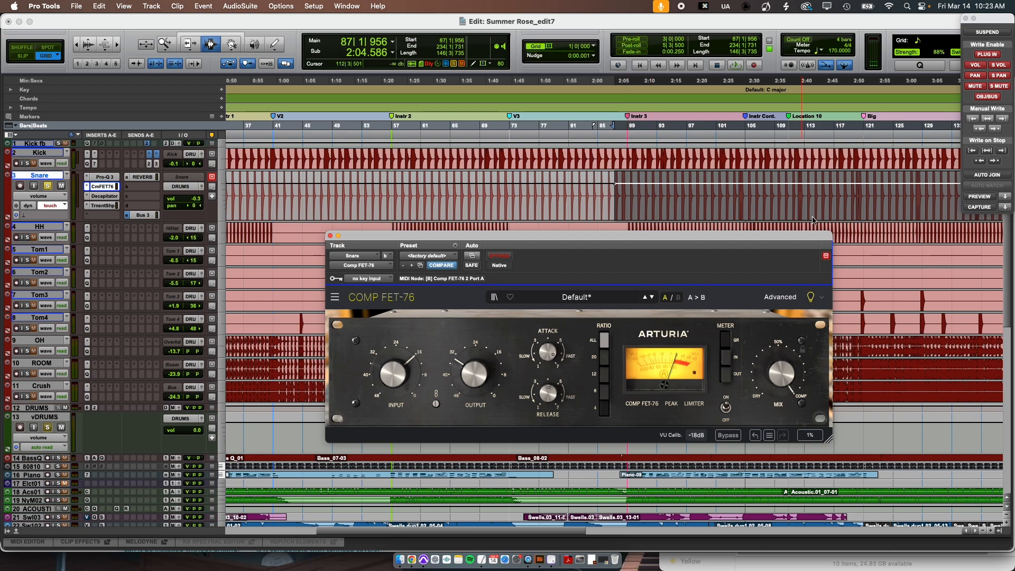
Step: Turn on automation Preview and lower the Comp FET-76 input to -37.8 dB while the selected Snare section plays
click(984, 197)
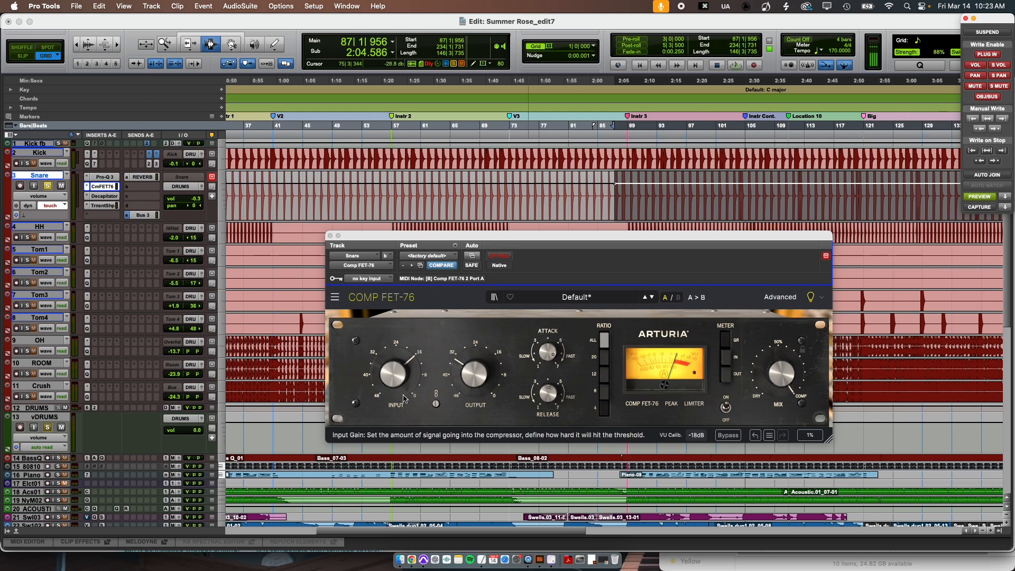
key(space)
mouse_move(395, 375)
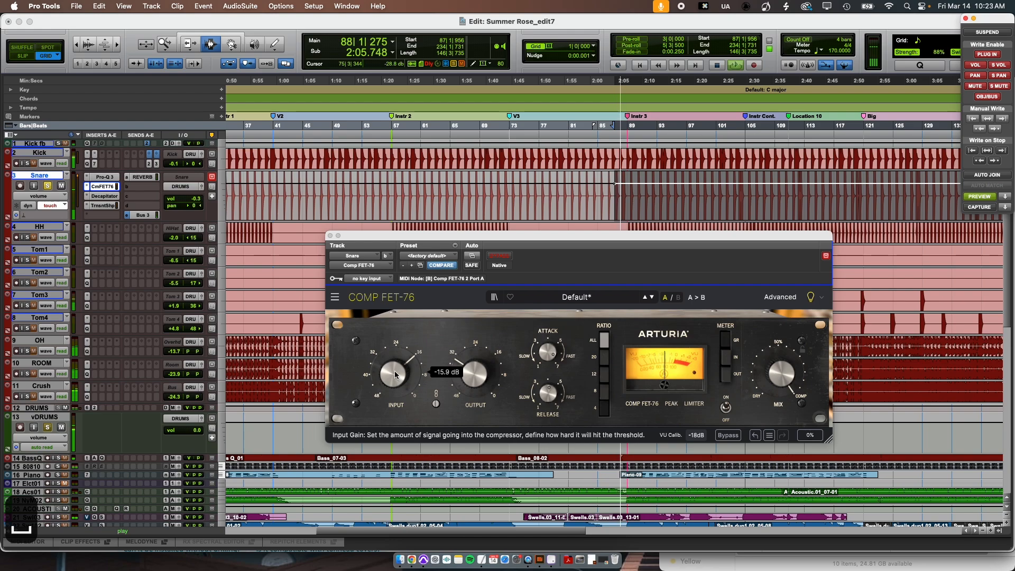
drag(396, 374, 384, 431)
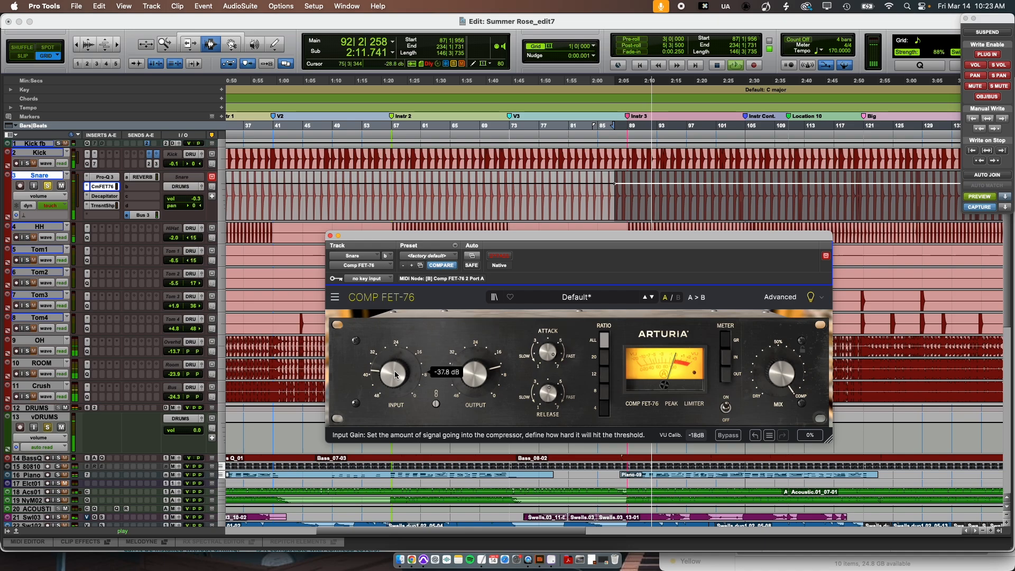
key(space)
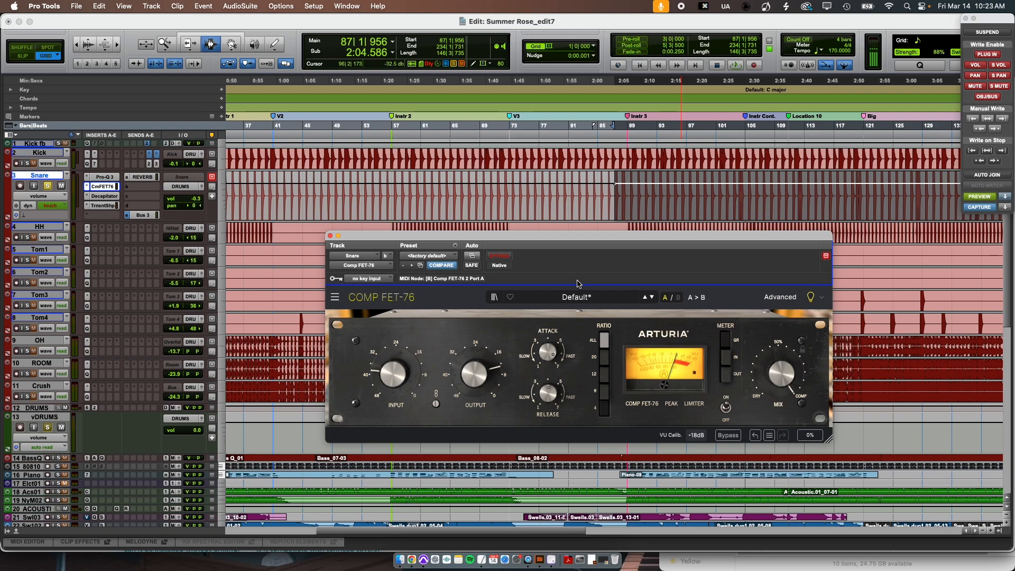
Step: Write the previewed values of all enabled parameters to the Snare selection and show its Comp FET-76 Input Gain automation on the track
key(alt+super+slash)
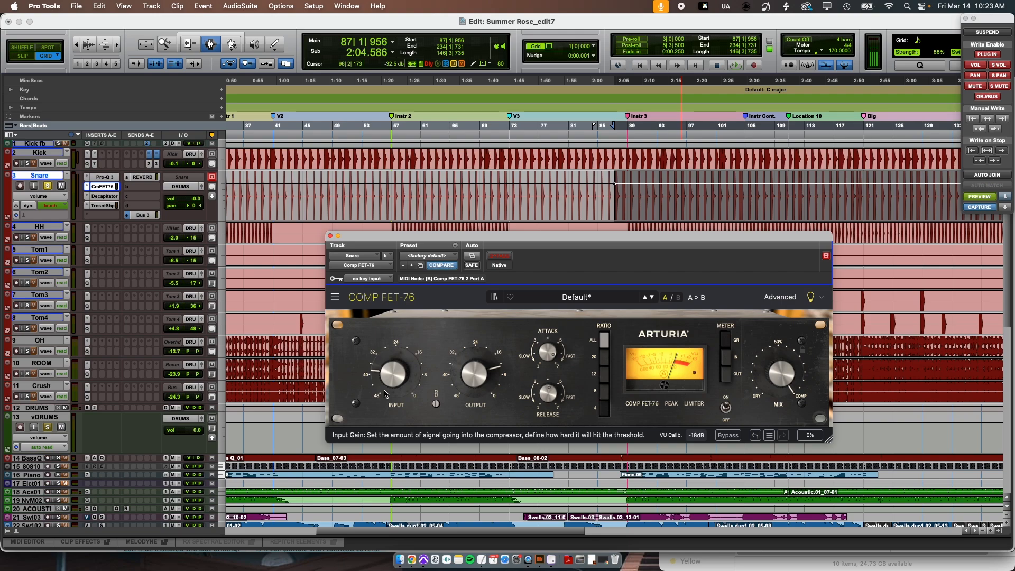
ctrl+super+click(400, 383)
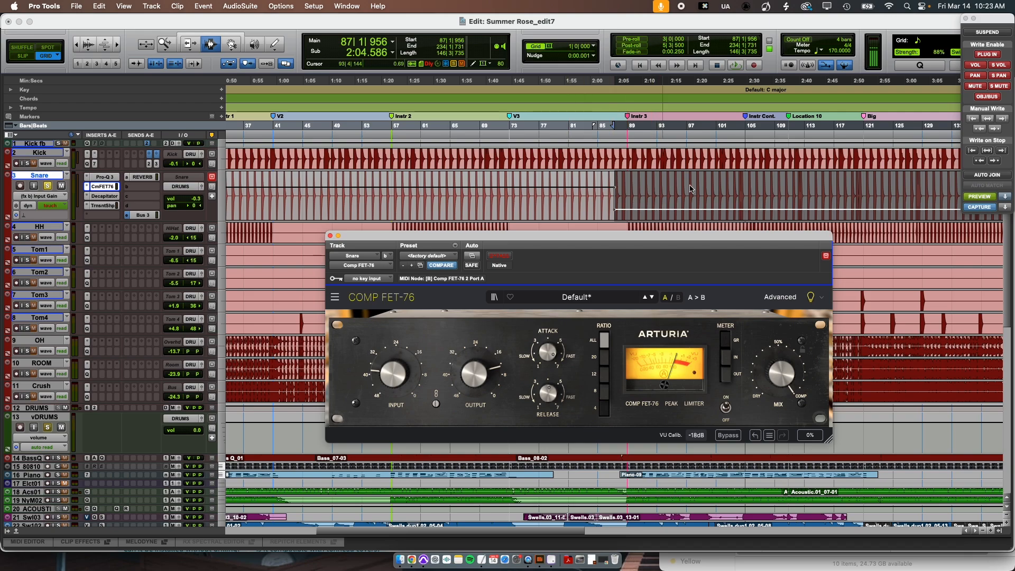
click(531, 191)
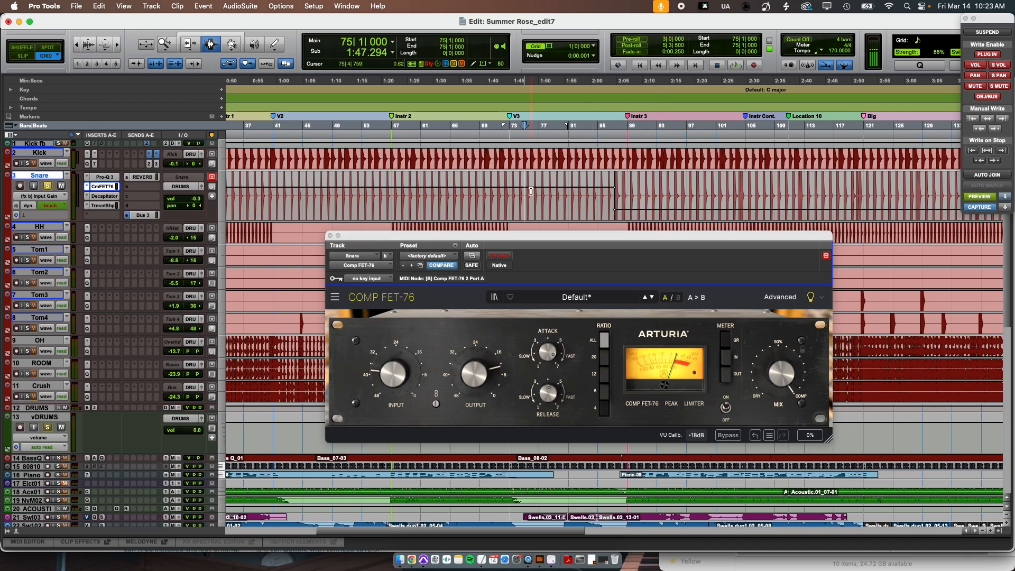
click(669, 204)
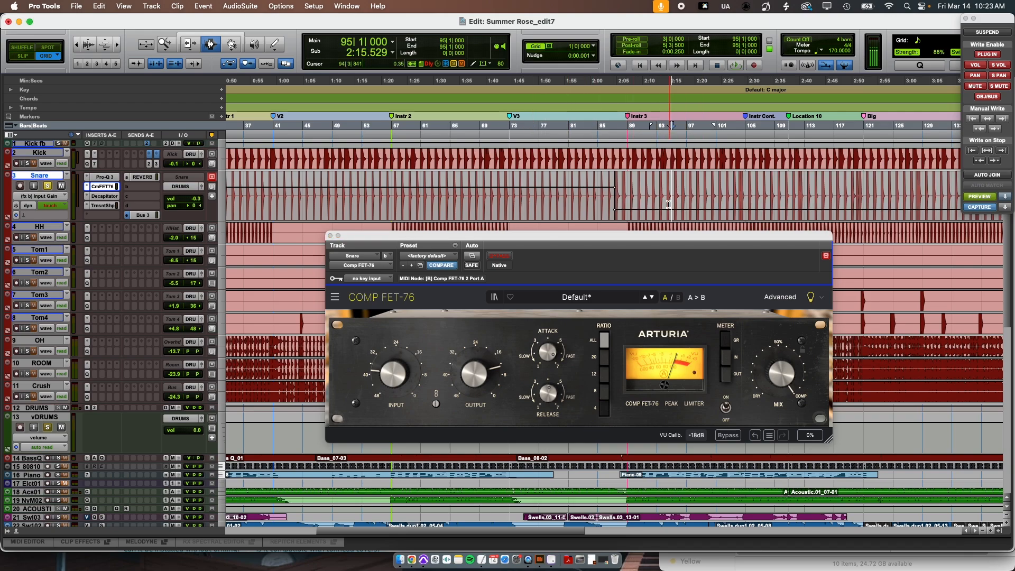
Step: Turn off automation Preview and play the Snare from bar 84 across the Input Gain change before Instr 3
click(977, 197)
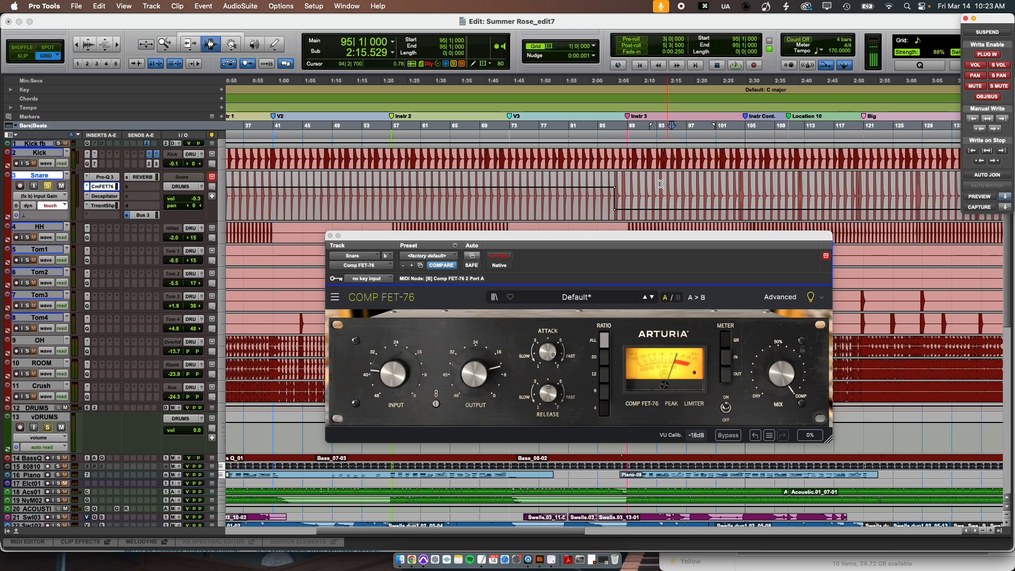
drag(591, 191, 643, 197)
click(591, 198)
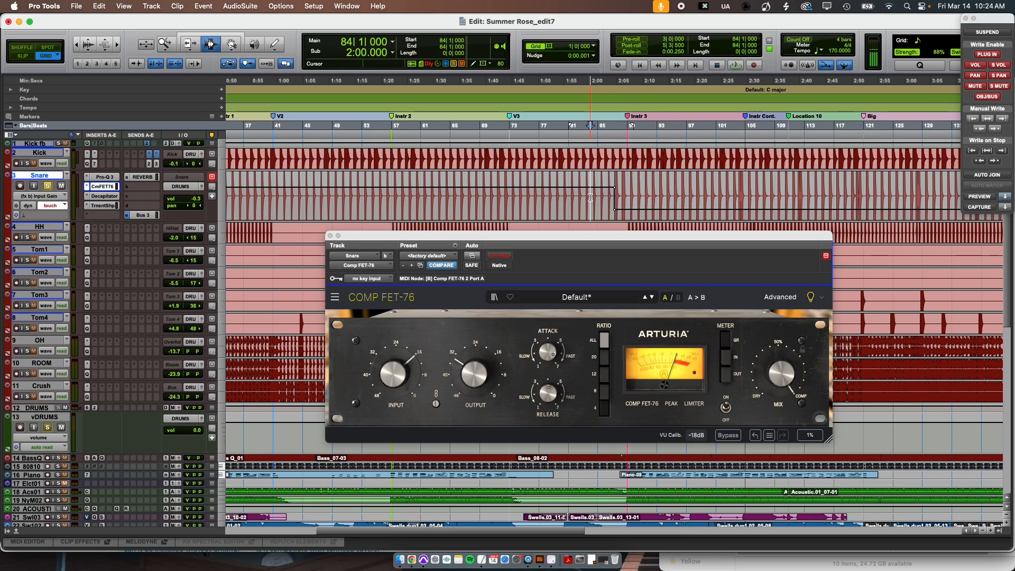
key(space)
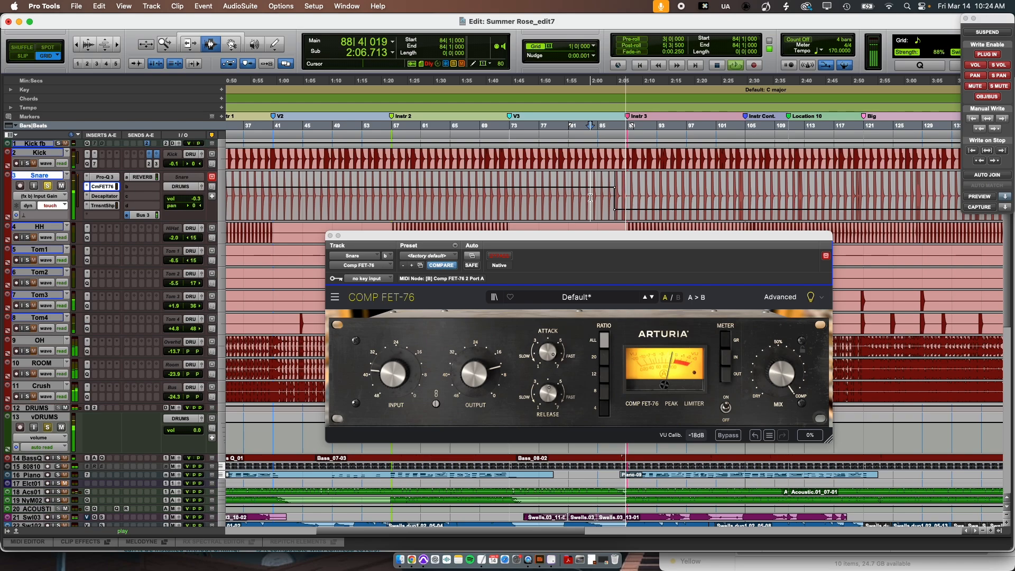
key(space)
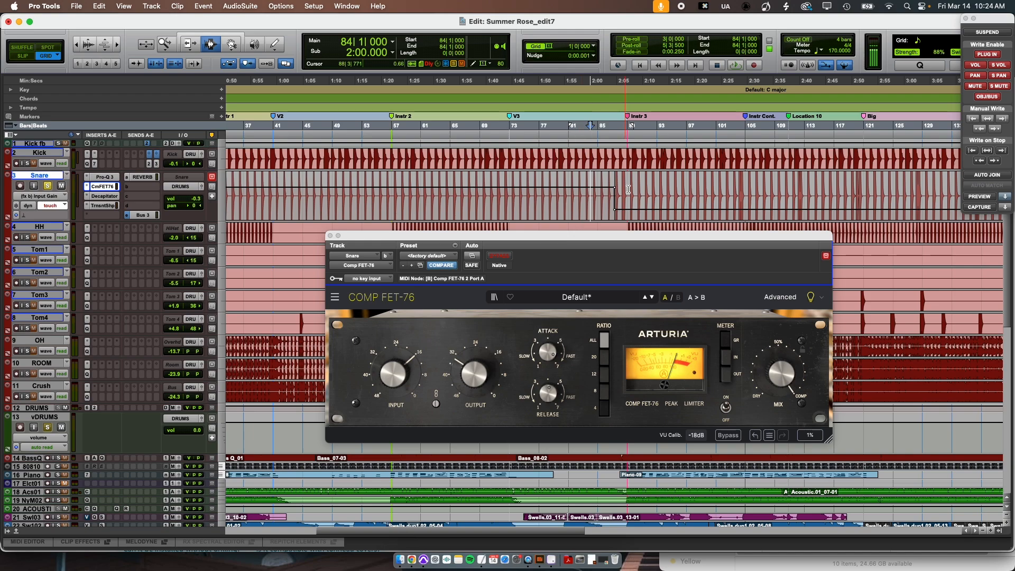
Step: Reselect the Snare clip that follows the Input Gain change at bar 87
double_click(654, 190)
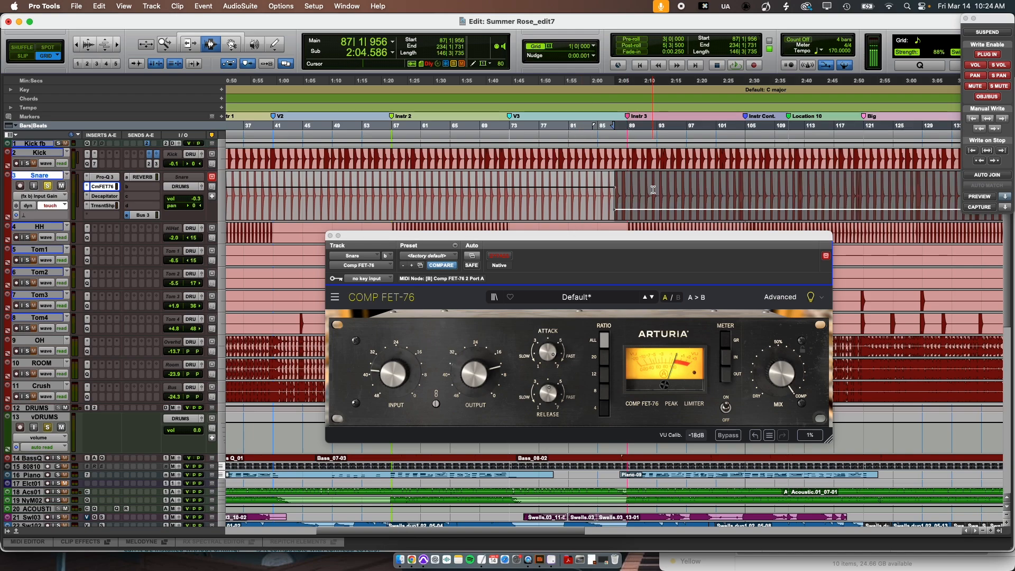